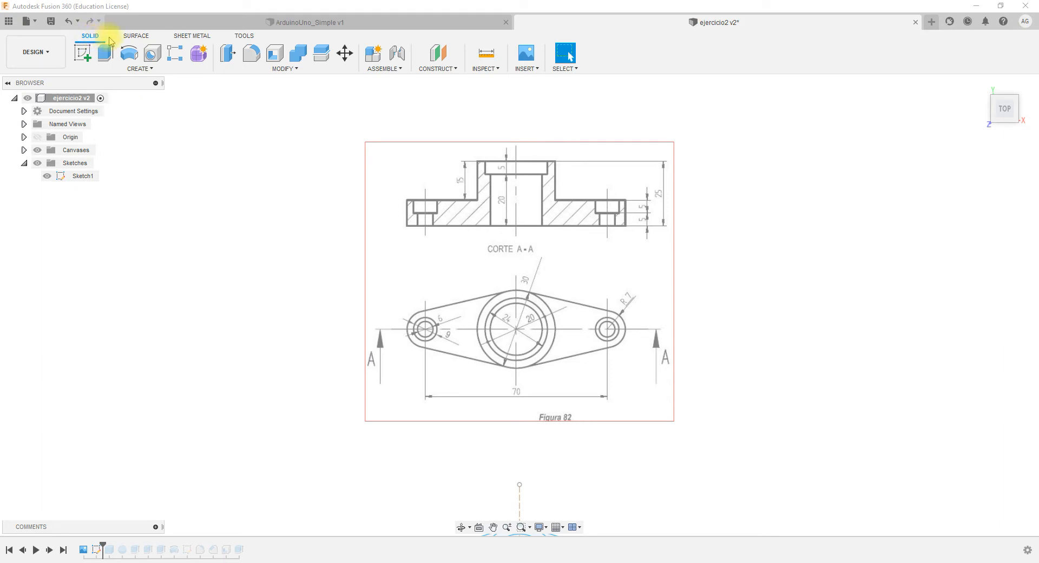
left_click(134, 38)
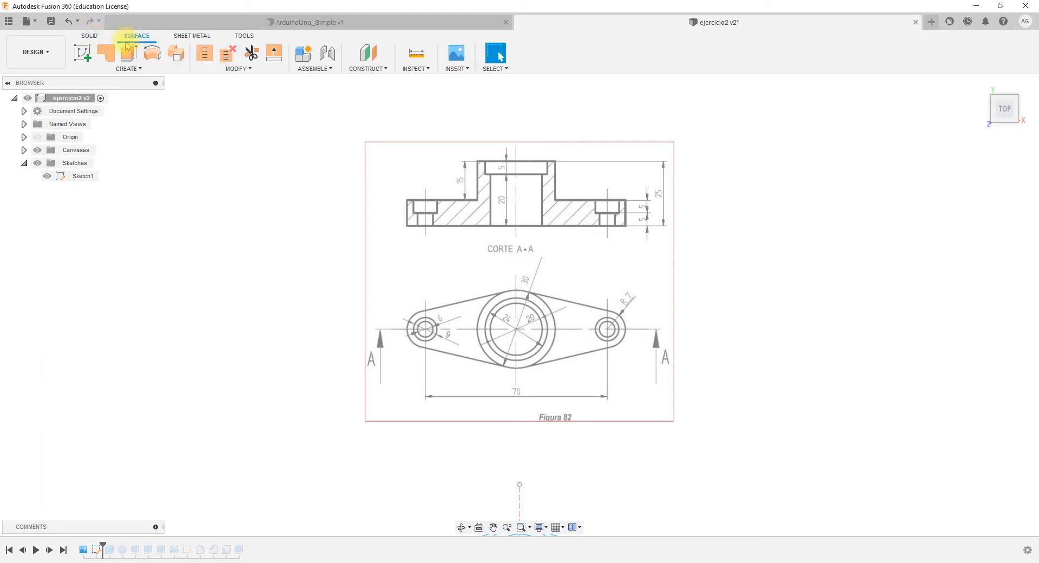
left_click(184, 37)
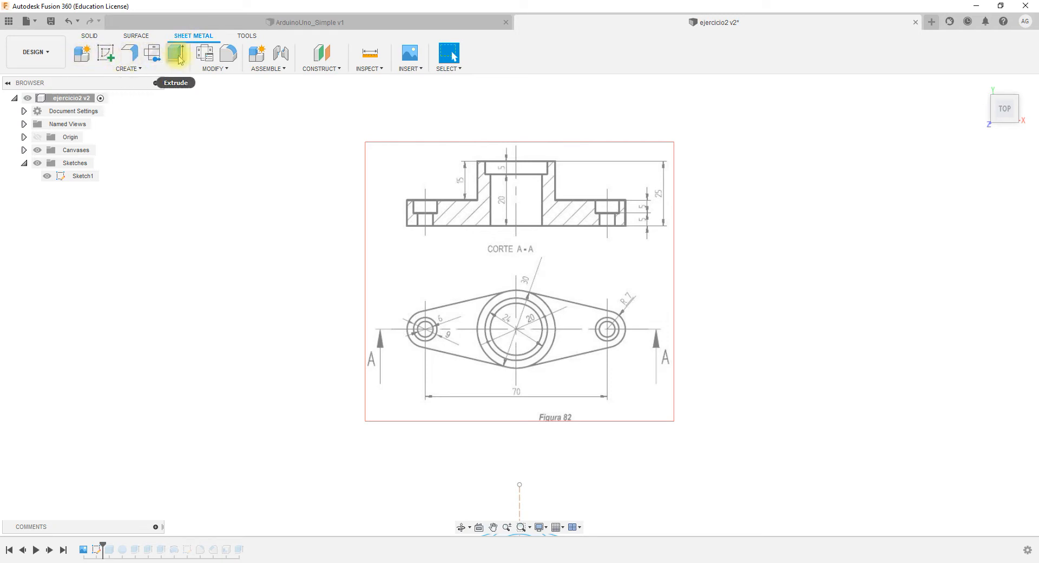
left_click(94, 40)
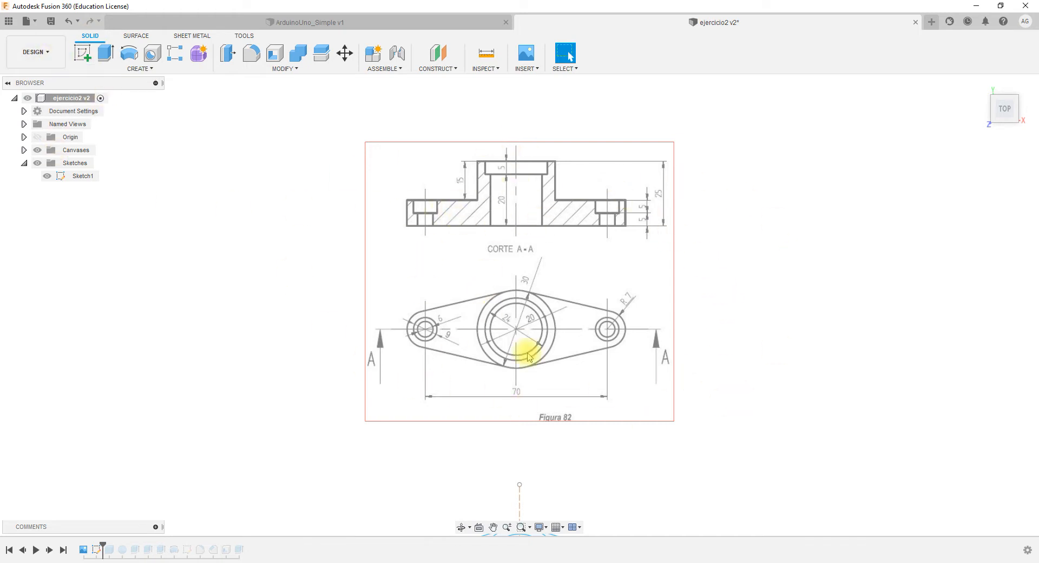
middle_click_drag(635, 469, 609, 255)
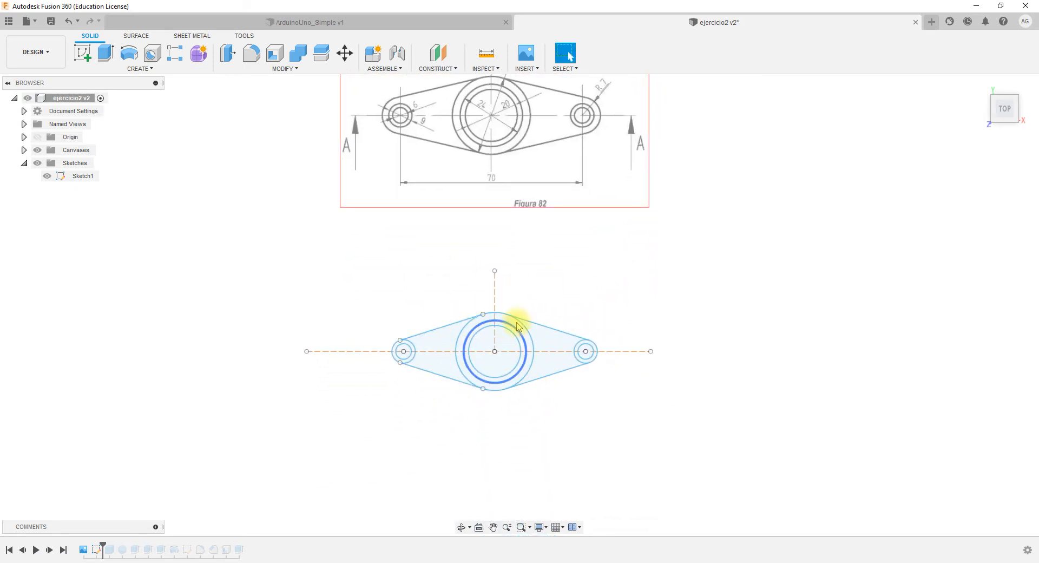
middle_click_drag(584, 254, 585, 415)
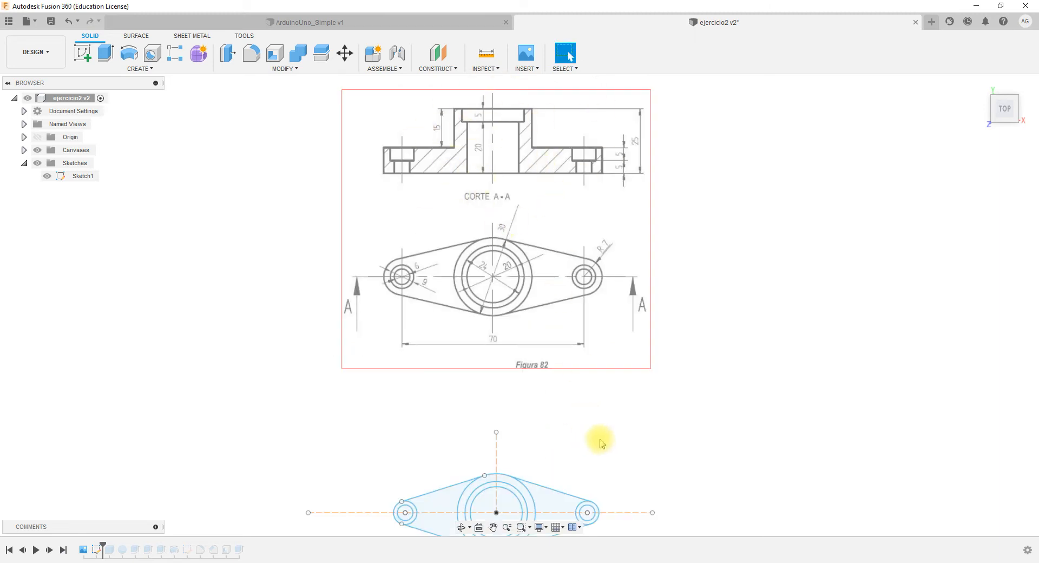
middle_click_drag(596, 382, 599, 292)
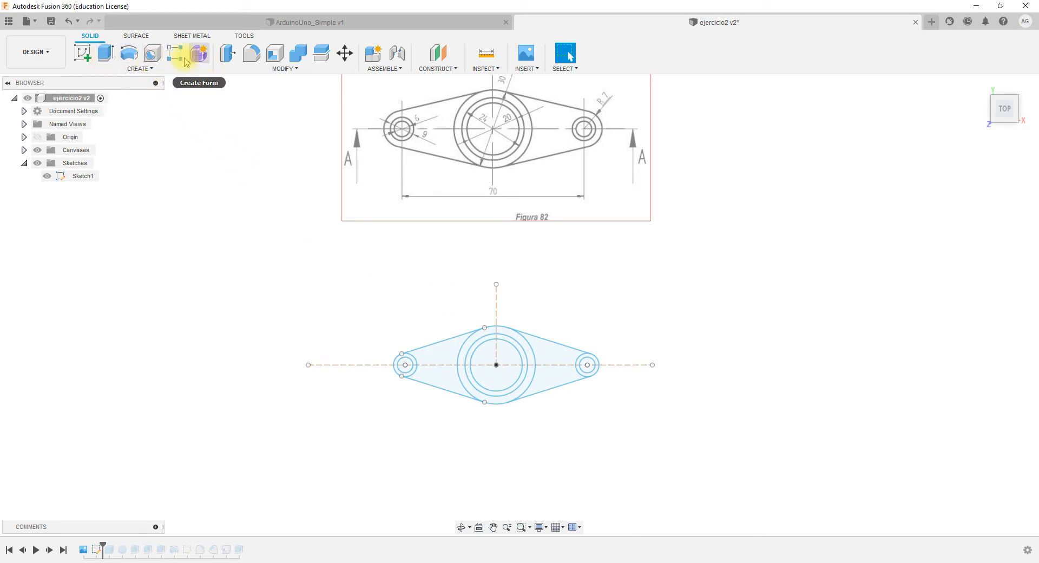
Start the Extrude command for the flange sketch below the reference drawing.
left_click(138, 70)
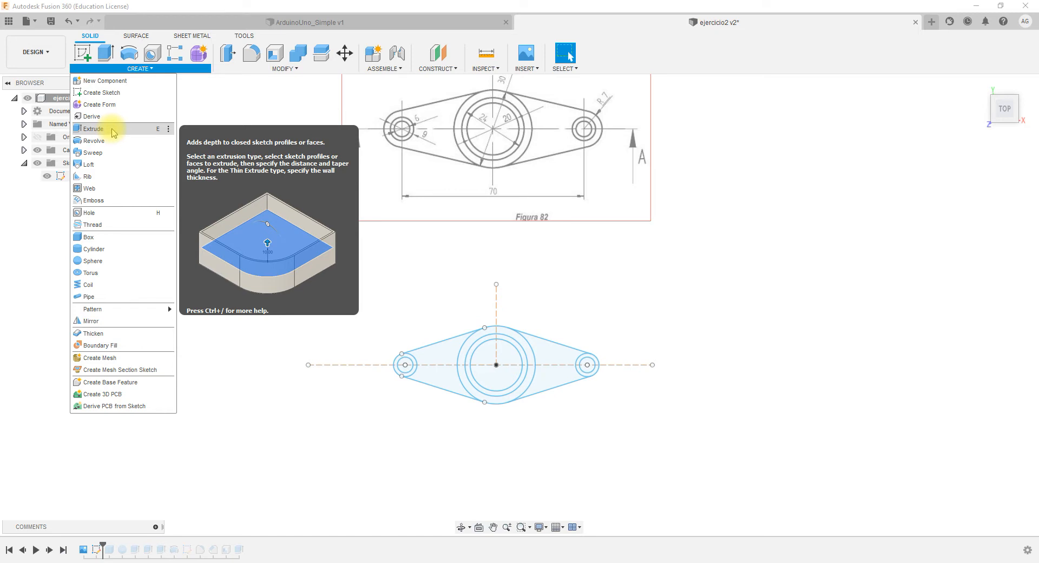
left_click(113, 128)
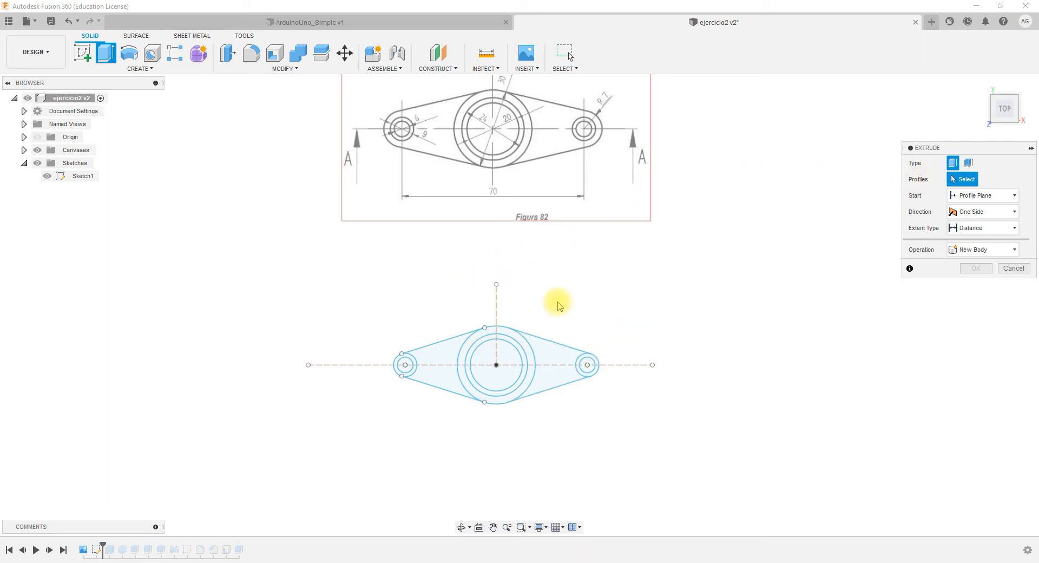
scroll(557, 303, "down", 5)
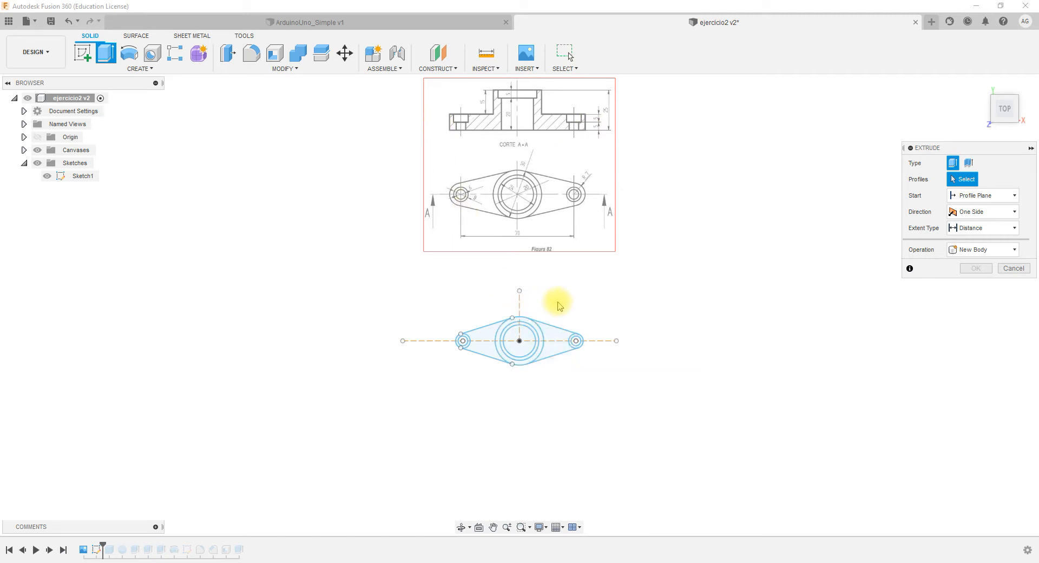
scroll(563, 325, "up", 3)
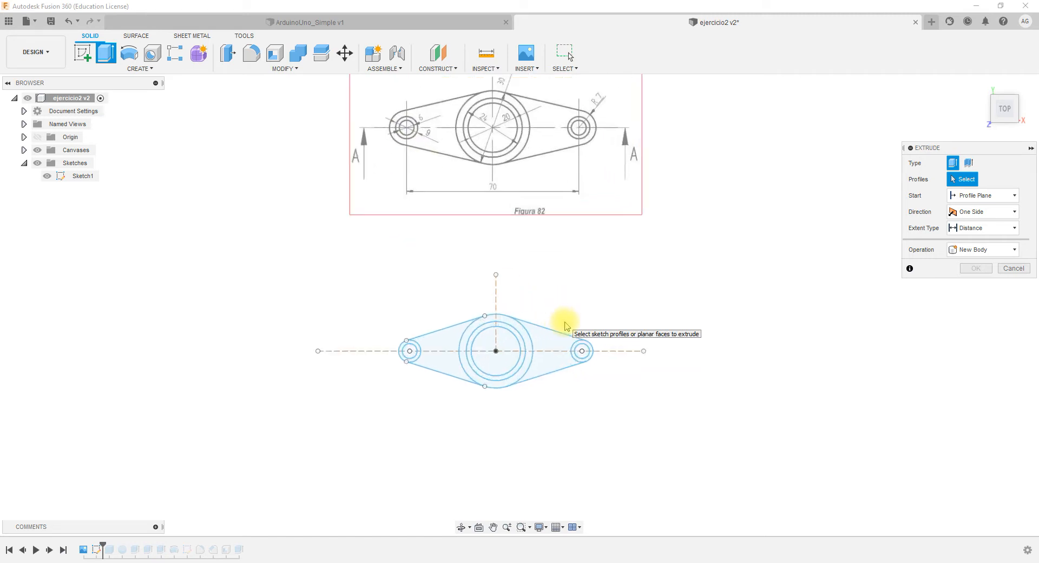
scroll(564, 325, "up", 1)
scroll(564, 325, "up", 1)
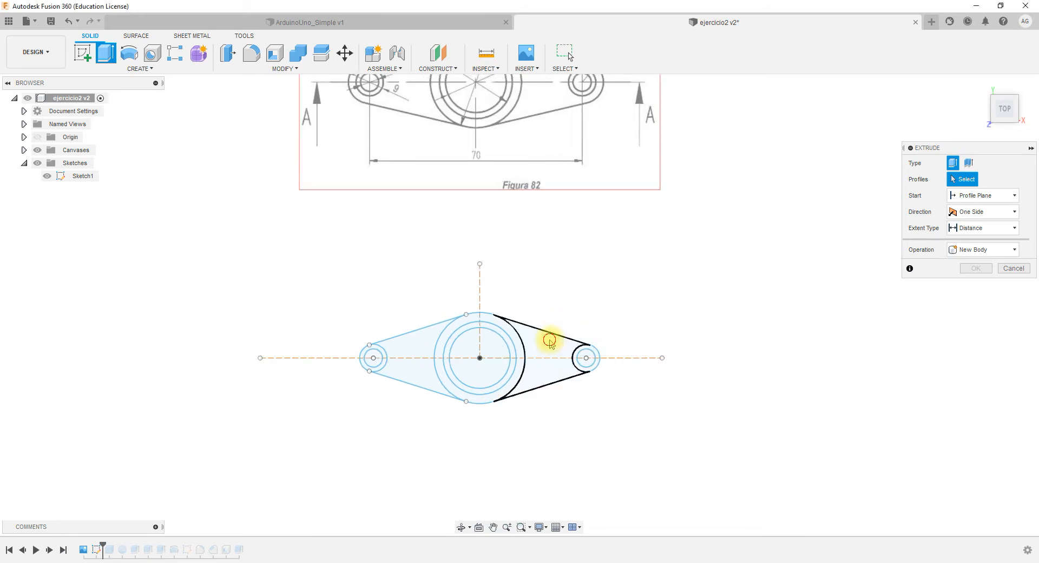
Try selecting the two arm, two lug-ring and outer central ring profiles one by one, and clear the selection.
left_click(550, 342)
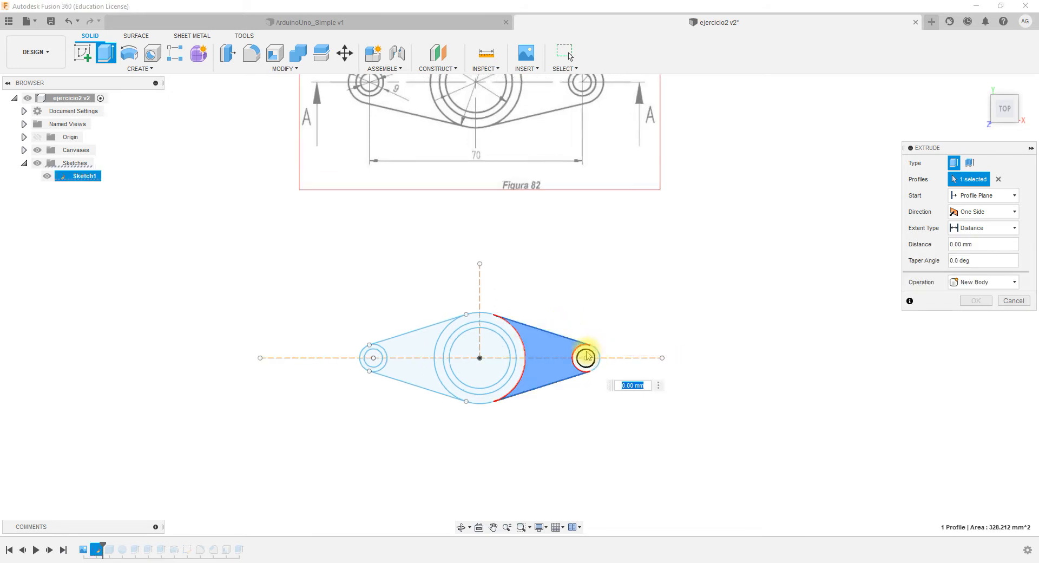
scroll(594, 354, "up", 4)
left_click(598, 355)
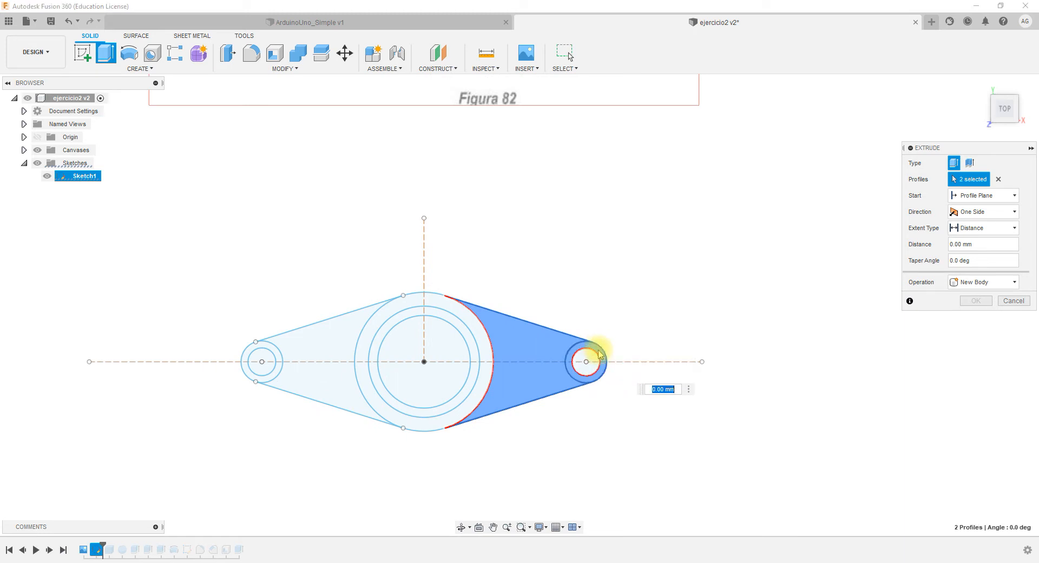
left_click(448, 308)
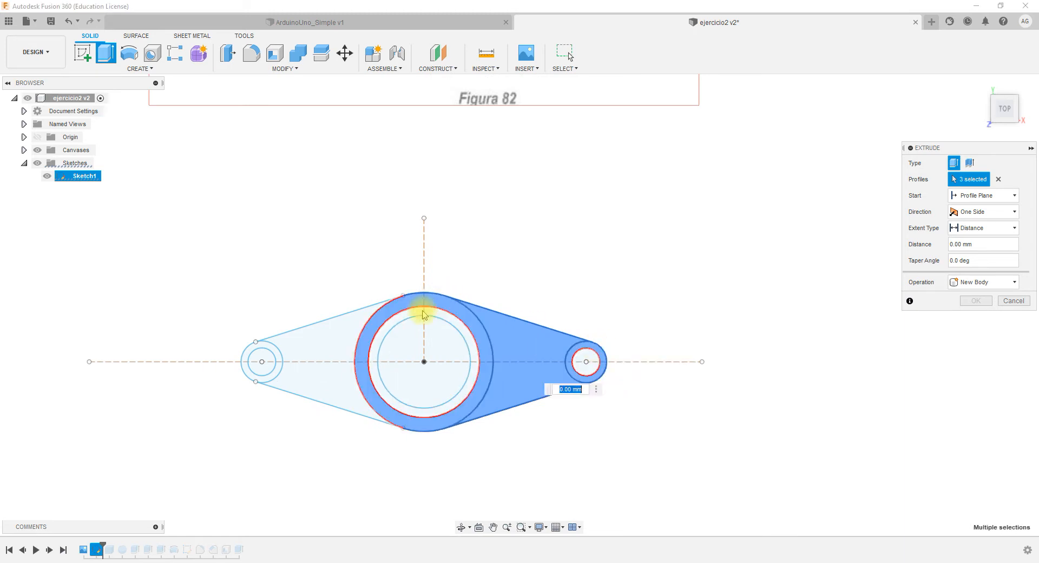
left_click(331, 337)
left_click(276, 354)
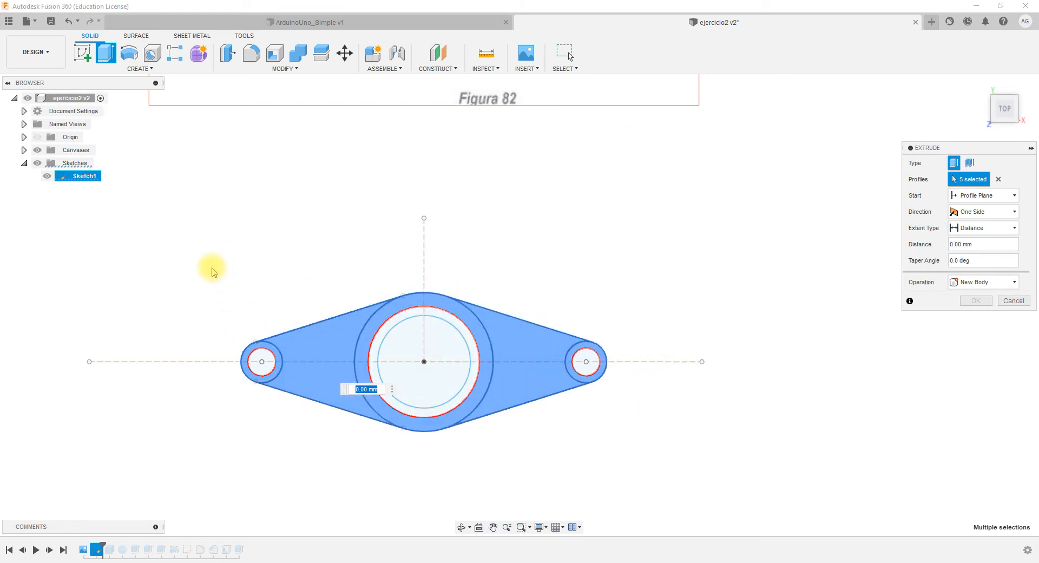
mouse_move(198, 239)
left_mouse_down()
mouse_move(563, 430)
mouse_move(675, 457)
mouse_move(420, 324)
mouse_move(210, 255)
left_mouse_up()
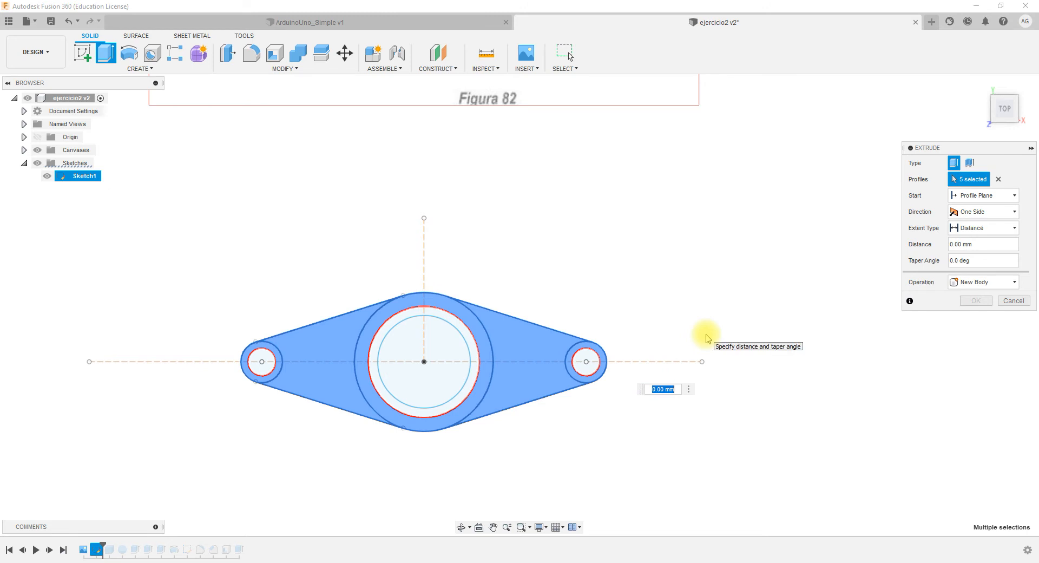
left_click(999, 179)
Select all profiles of the flange sketch together for the extrusion, and deselect the two small lug holes and the inner central circle.
mouse_move(199, 247)
left_mouse_down()
mouse_move(547, 437)
mouse_move(672, 458)
left_mouse_up()
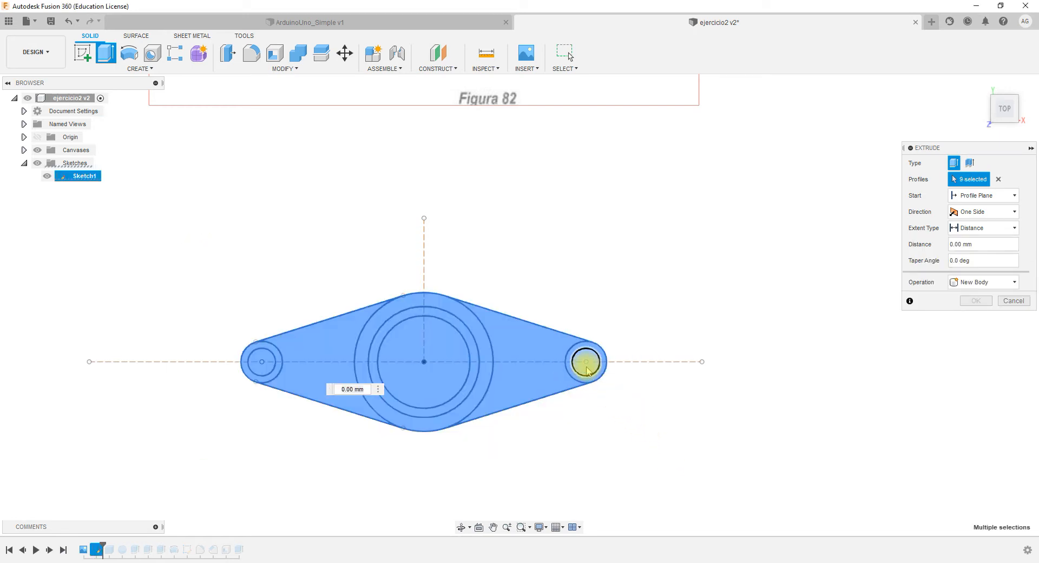
right_click(587, 370)
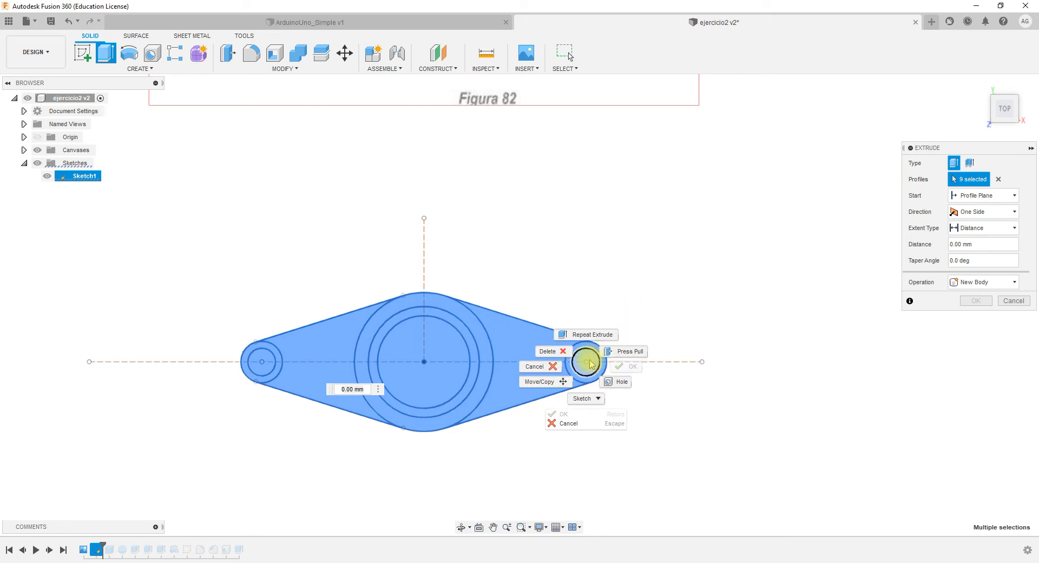
left_click(590, 364)
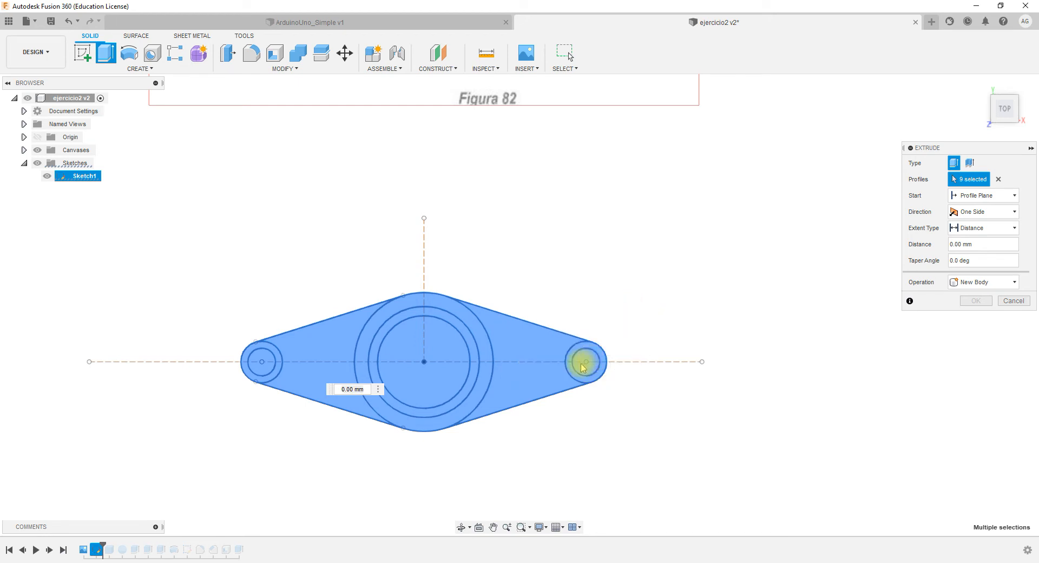
left_click(583, 368)
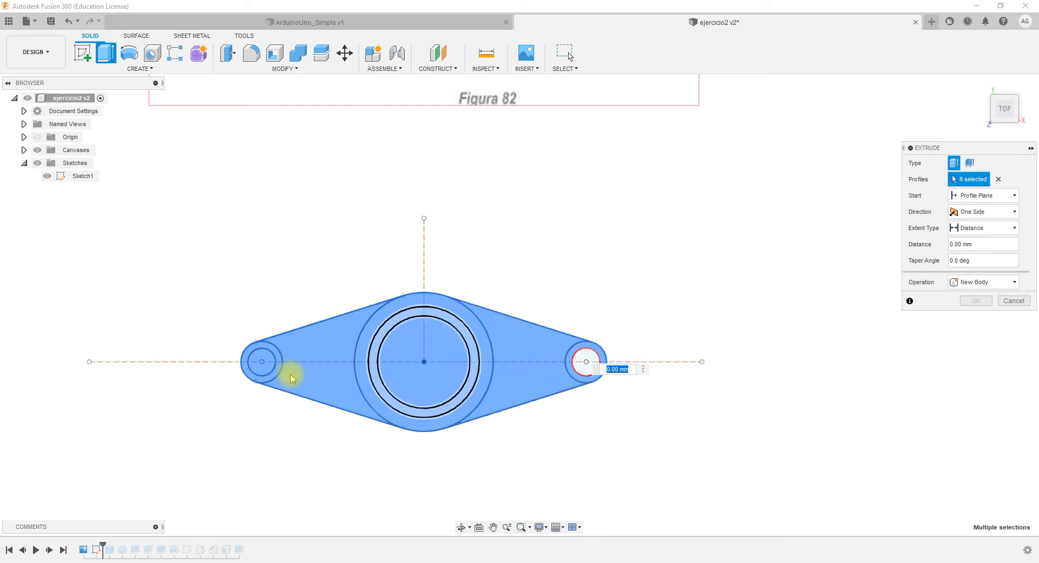
left_click(262, 369)
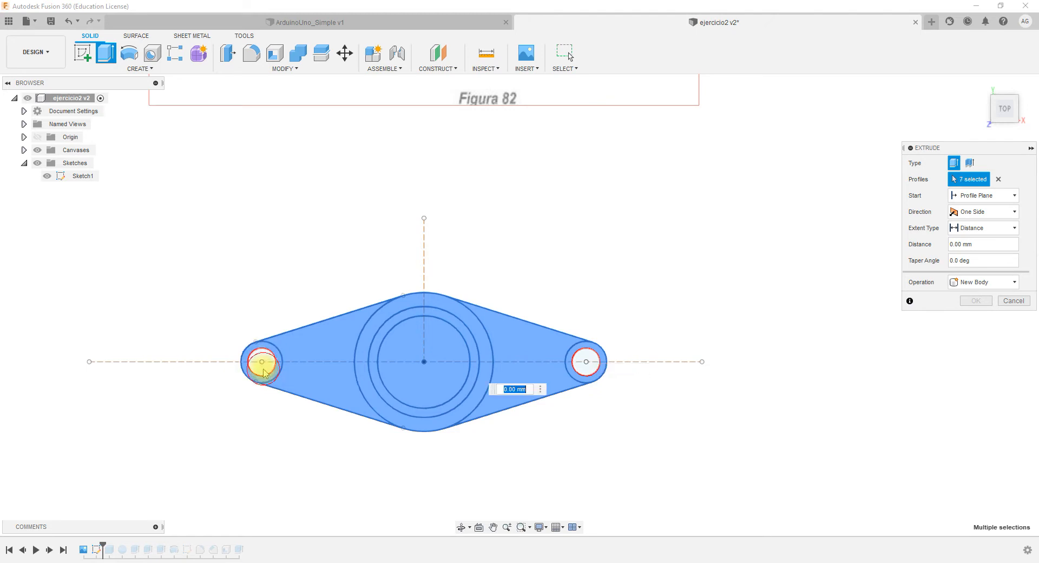
left_click(417, 380)
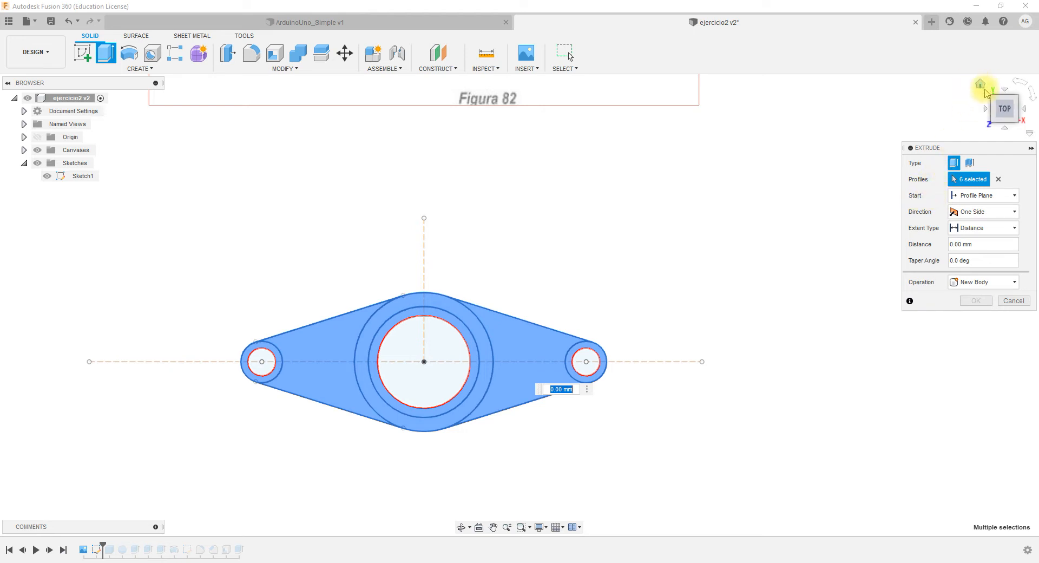
Examine the selected profiles in the home view and review the extrusion's start, direction, extent type, distance and operation options.
left_click(980, 85)
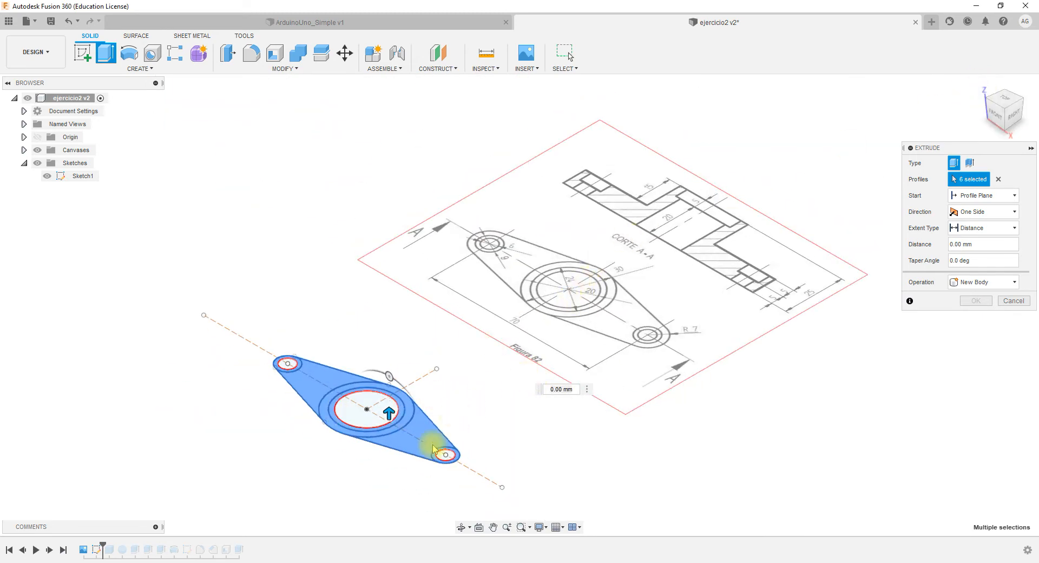
middle_click_drag(494, 406, 568, 350)
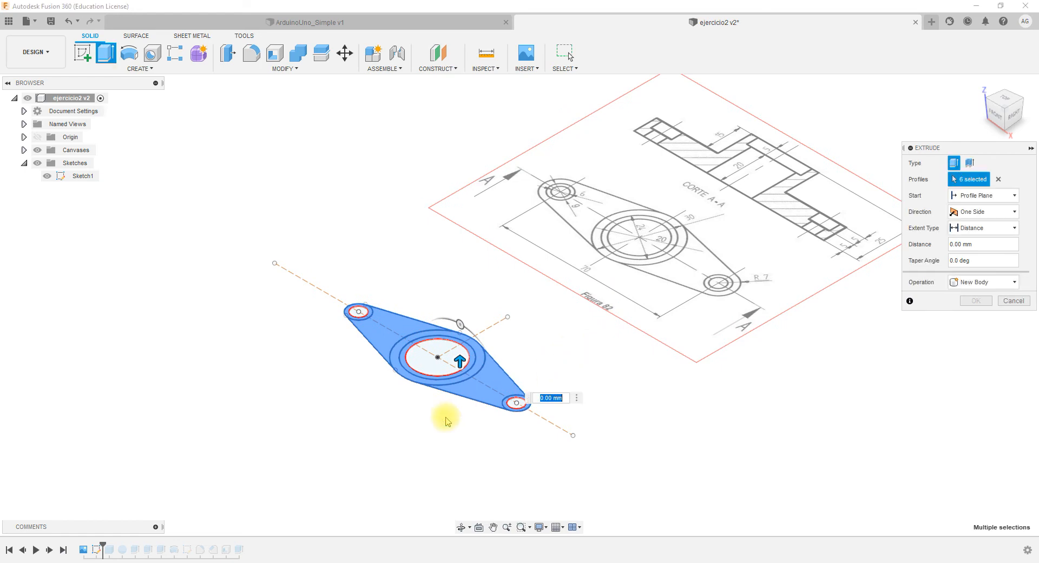
scroll(442, 417, "up", 3)
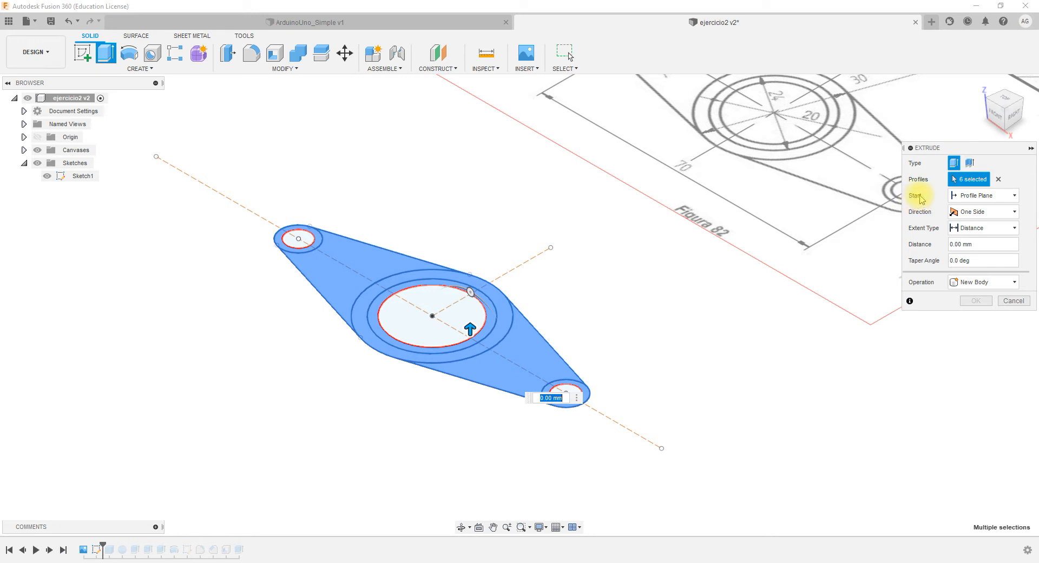
left_click(981, 198)
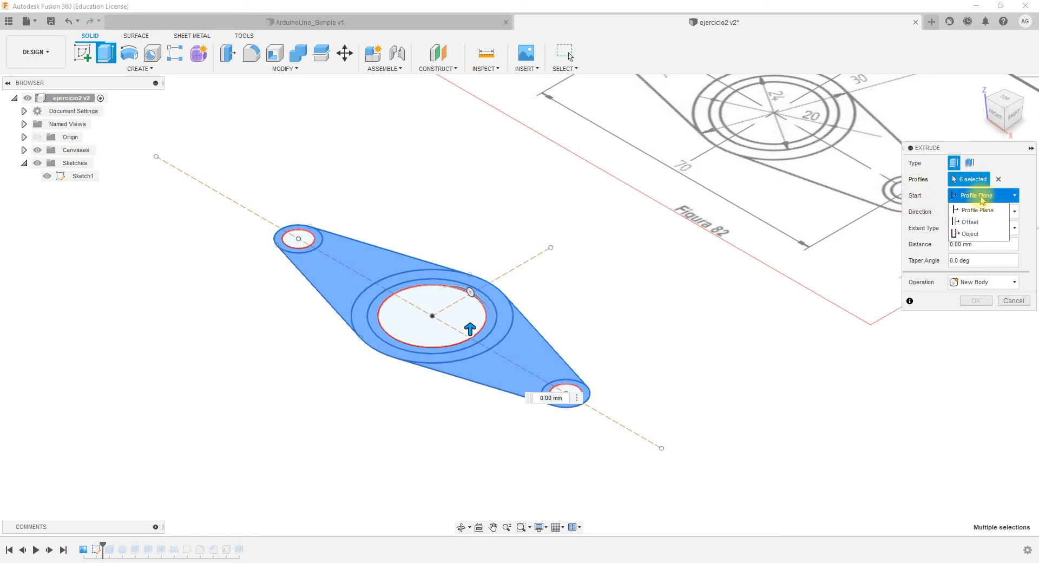
left_click(981, 198)
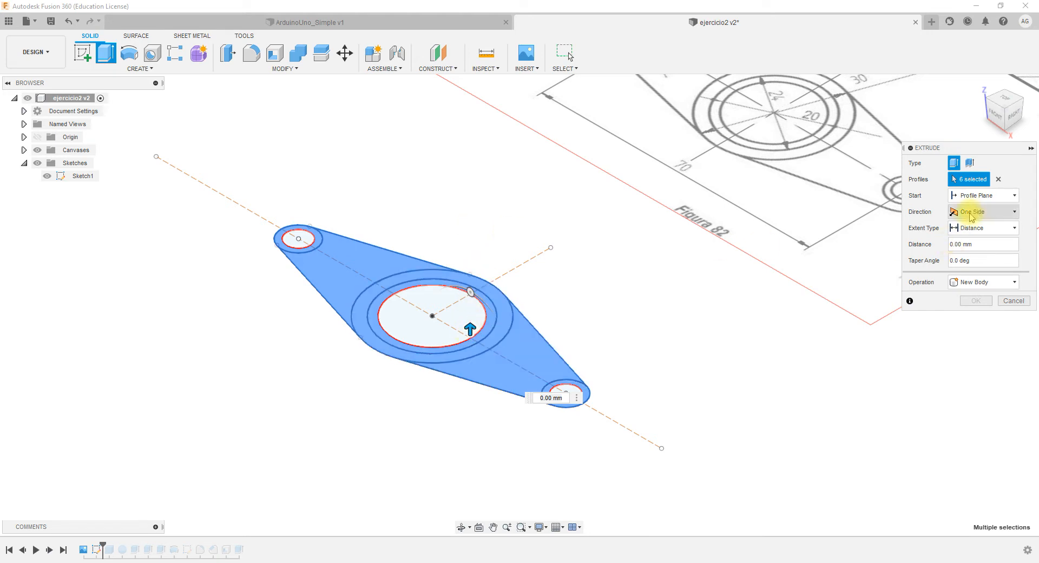
left_click(977, 213)
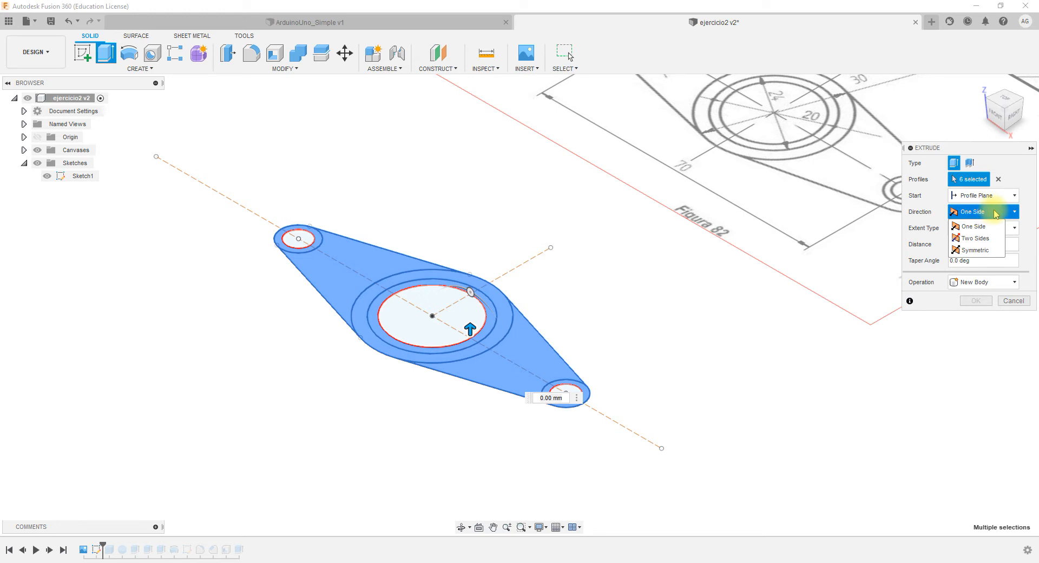
left_click(995, 213)
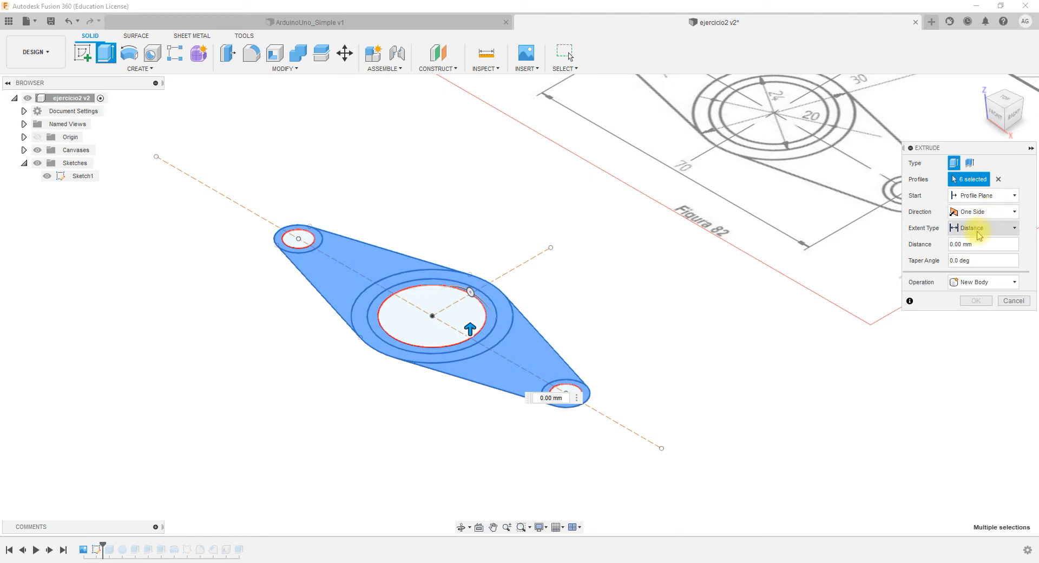
left_click(996, 229)
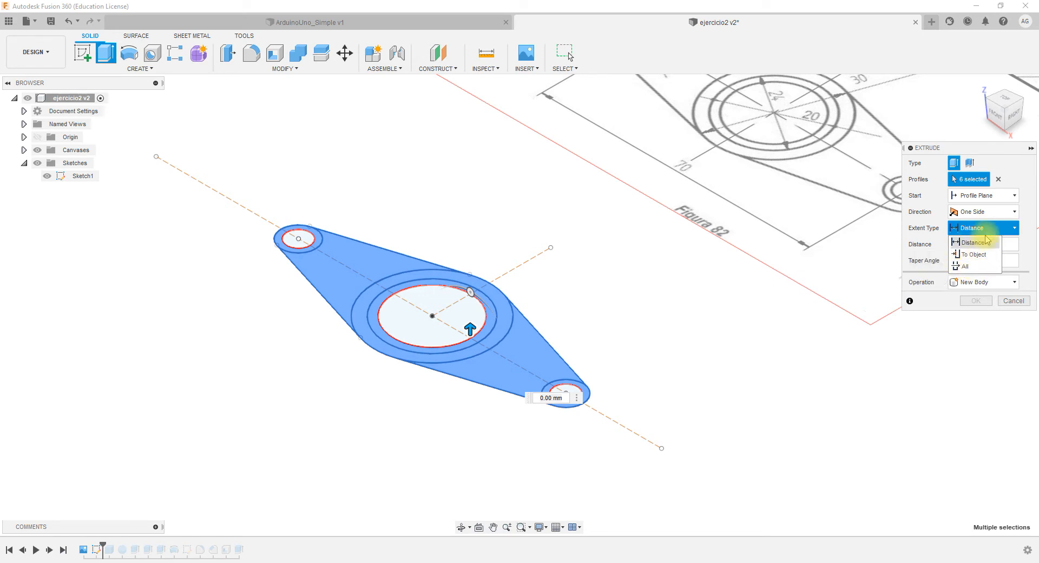
left_click(1003, 229)
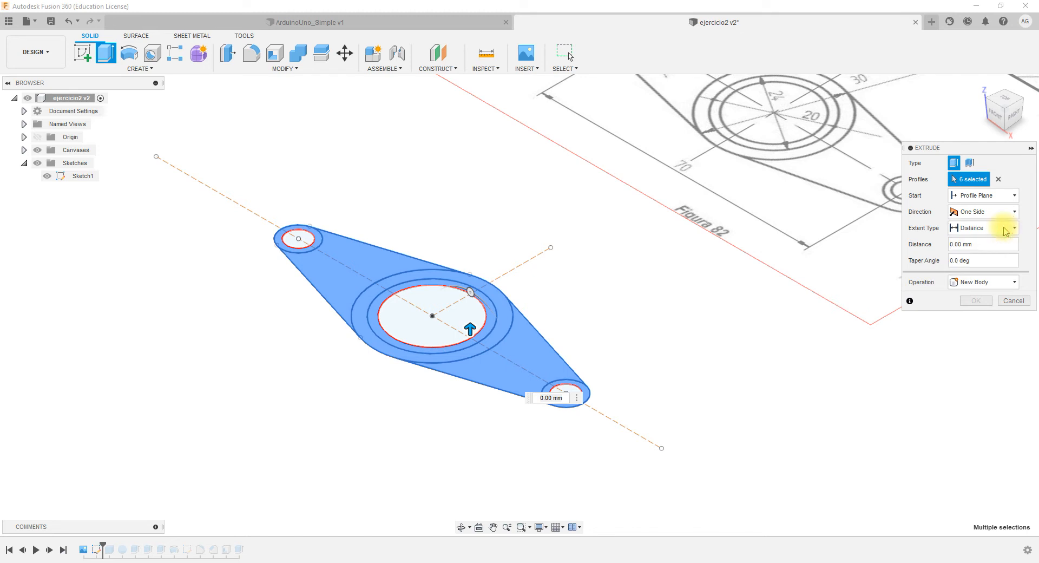
left_click(964, 246)
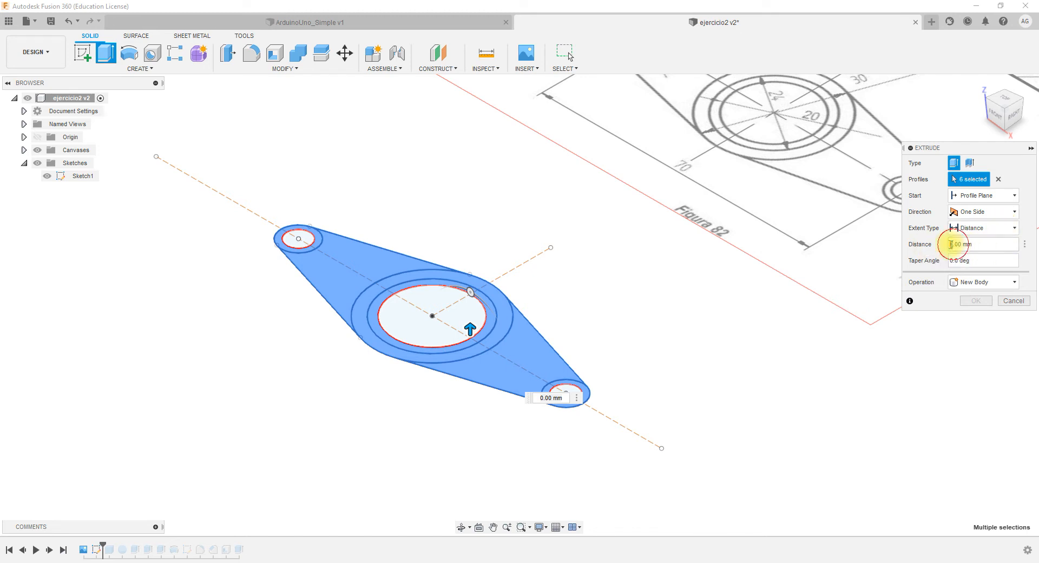
left_click(976, 245)
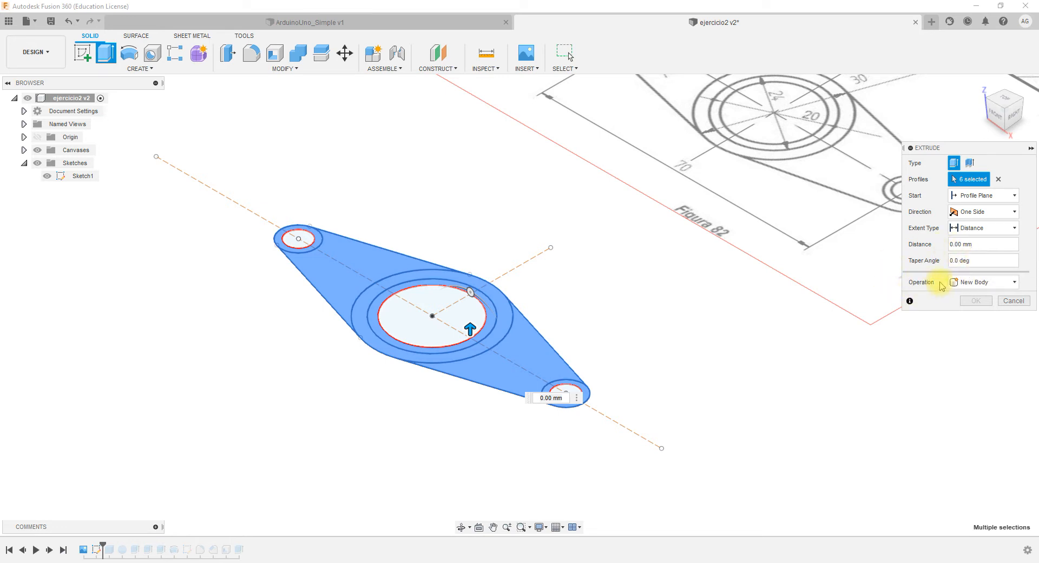
left_click(977, 283)
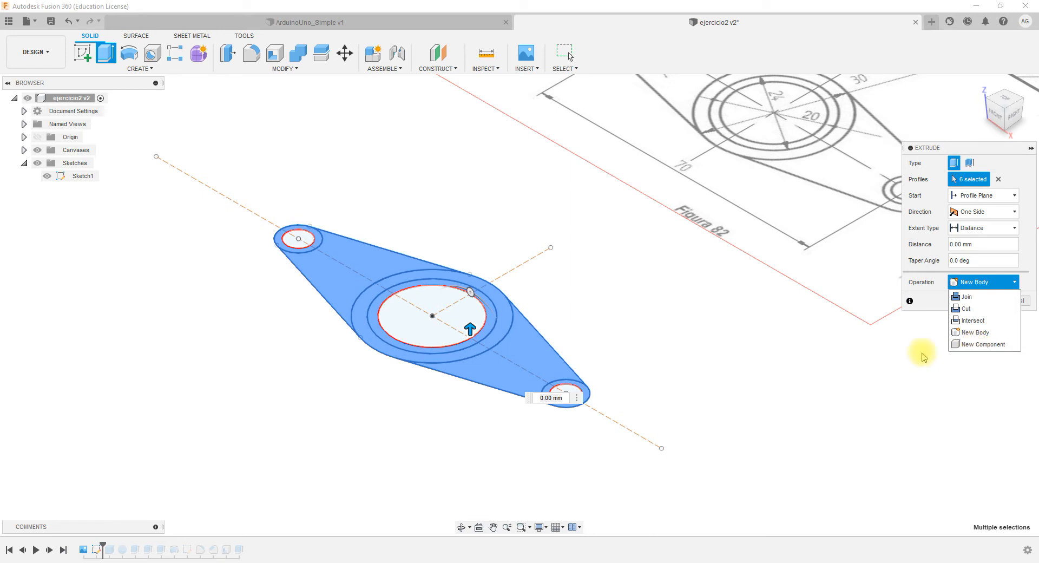
left_click(922, 286)
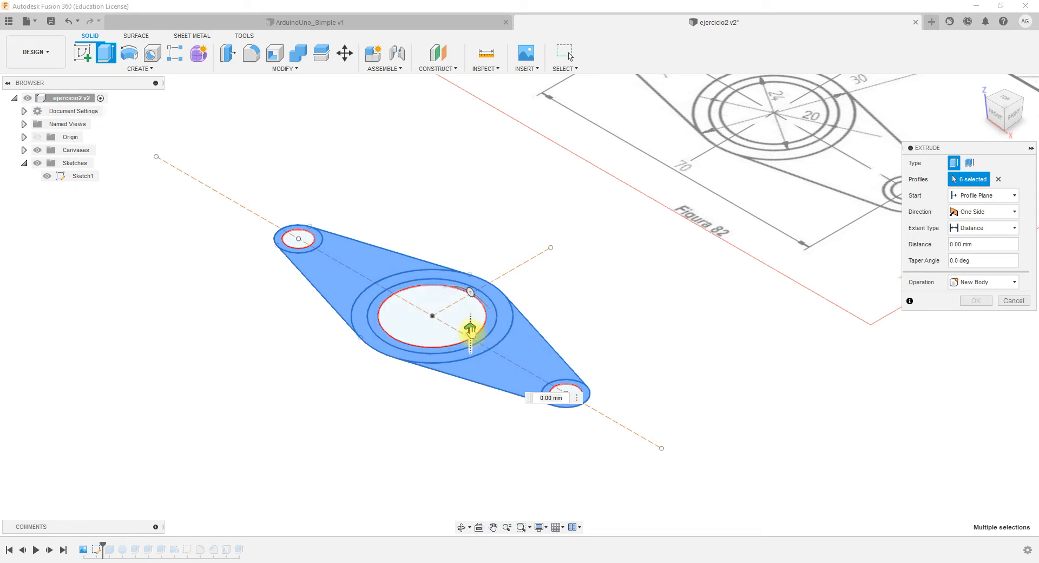
Set the extrusion distance of the selected flange profiles to 10 mm.
left_click_drag(470, 329, 470, 293)
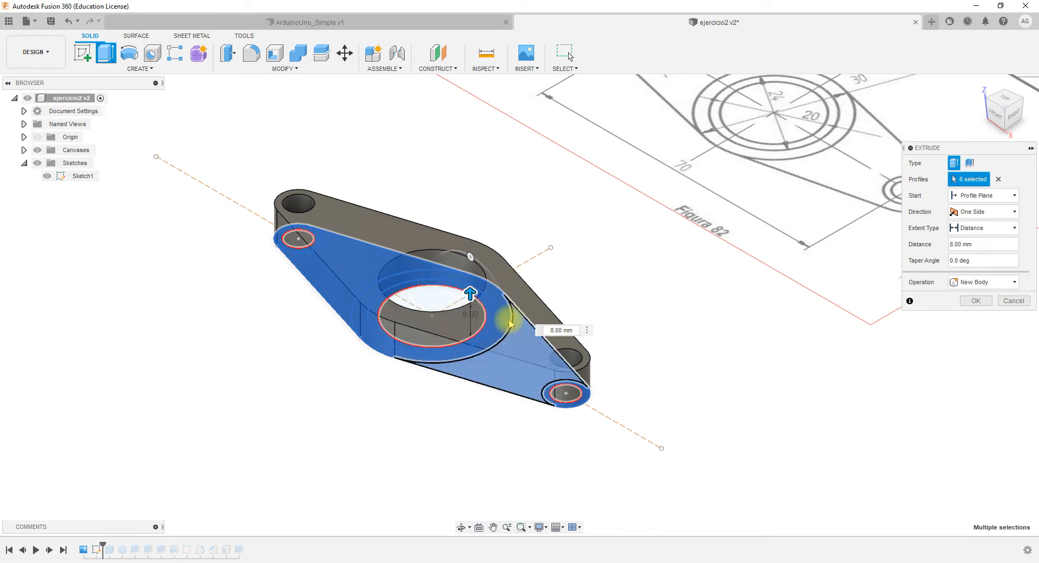
left_click_drag(470, 293, 470, 253)
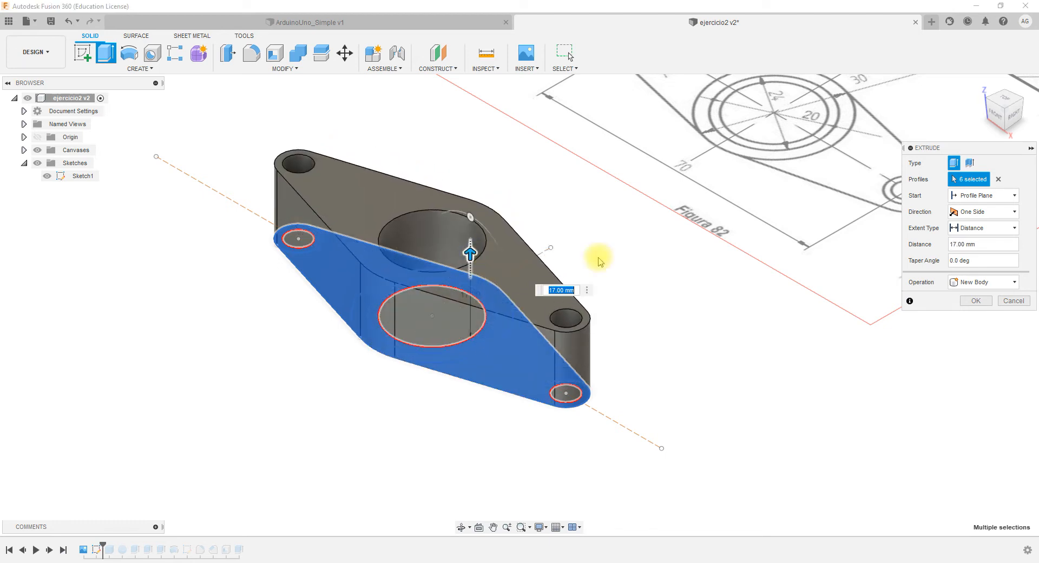
left_click(953, 245)
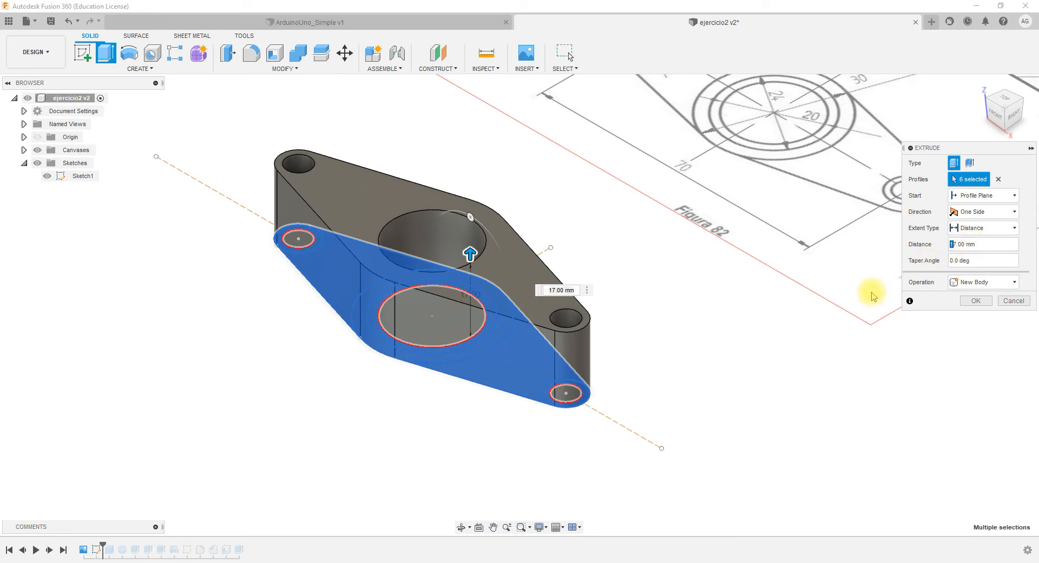
scroll(865, 290, "down", 3)
mouse_move(864, 291)
middle_mouse_down()
mouse_move(788, 260)
mouse_move(669, 275)
middle_mouse_up()
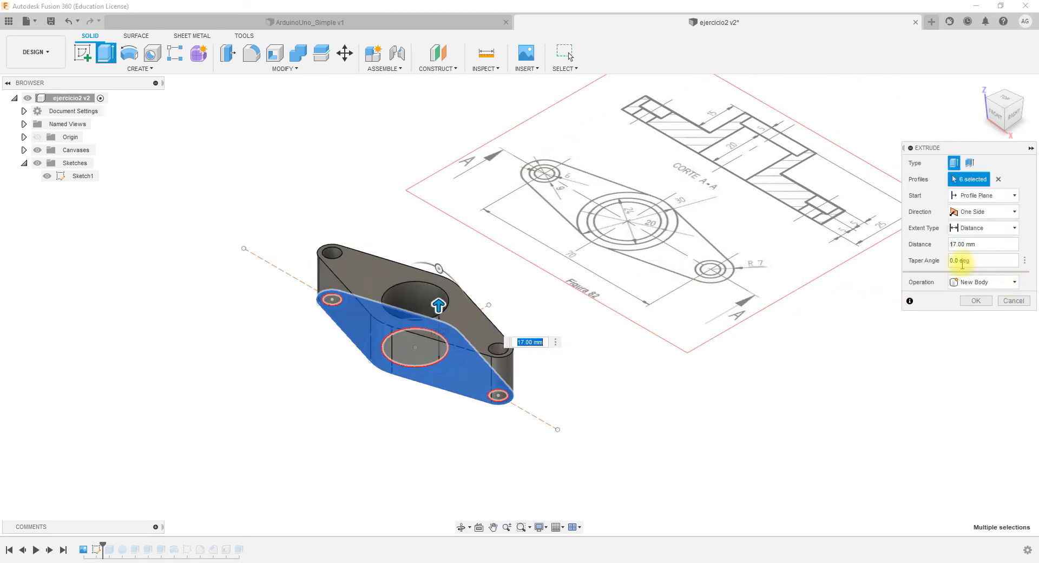
left_click(964, 243)
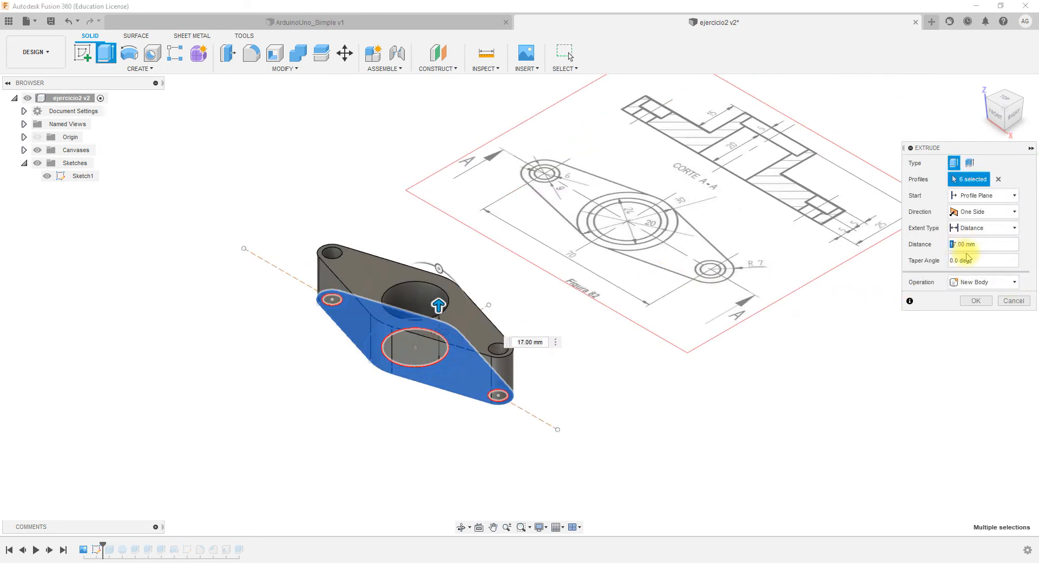
type("10")
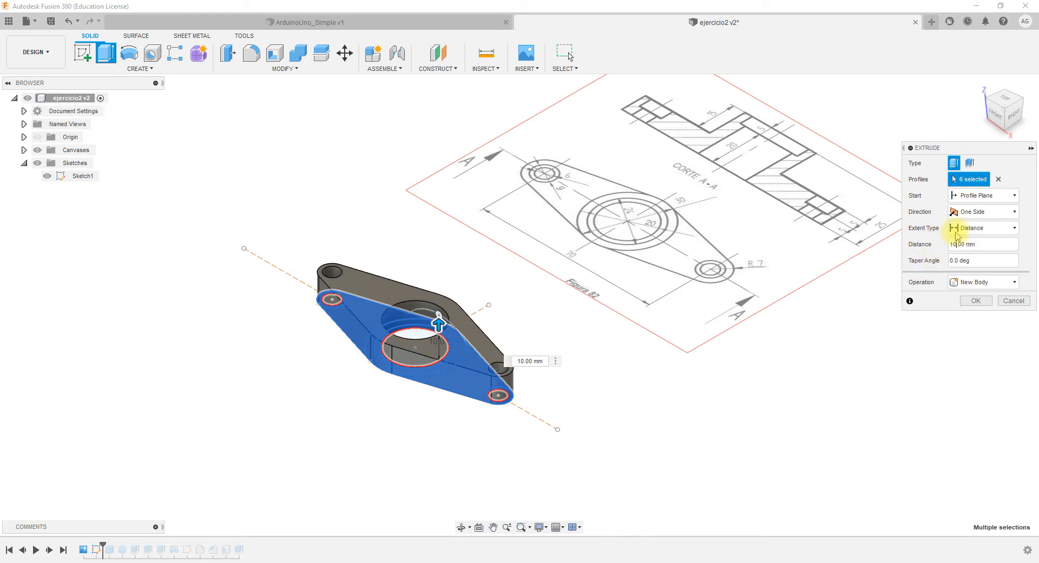
Try taper angles of 30, -30 and -5 degrees on the flange extrusion, checking the shape from the front and home views.
left_click(990, 260)
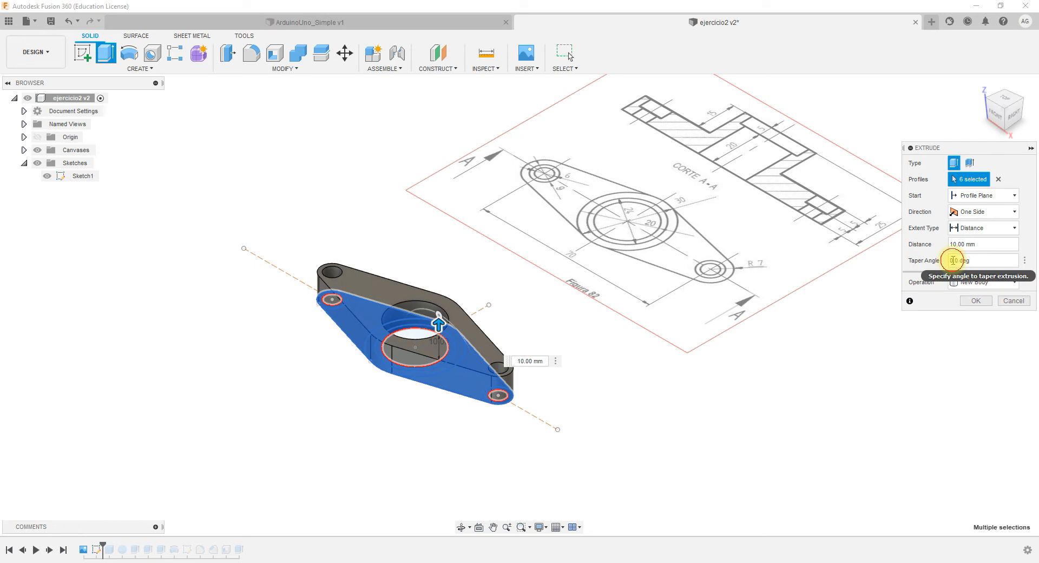
left_click(952, 260)
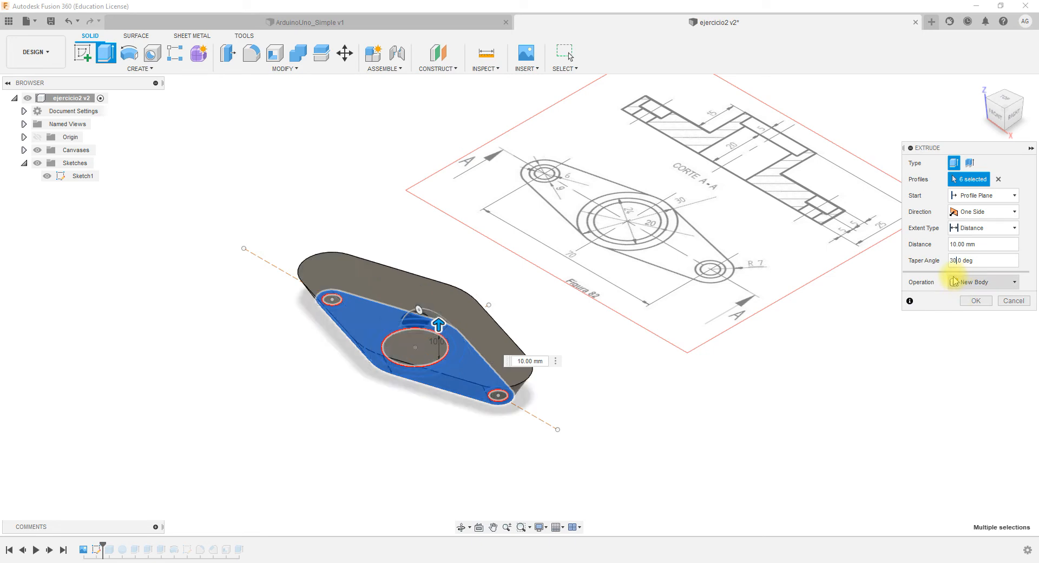
scroll(495, 393, "up", 2)
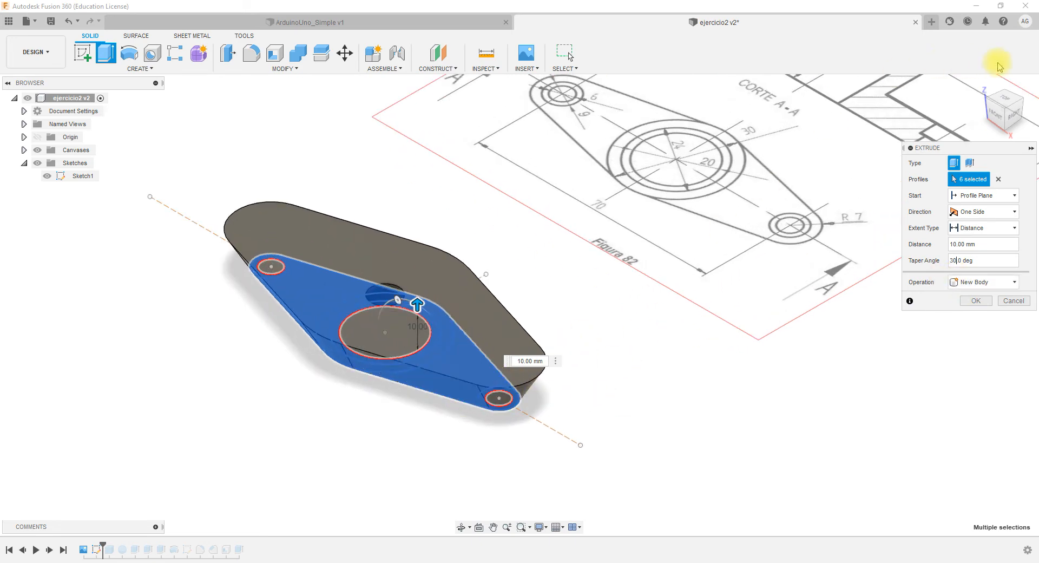
left_click(995, 113)
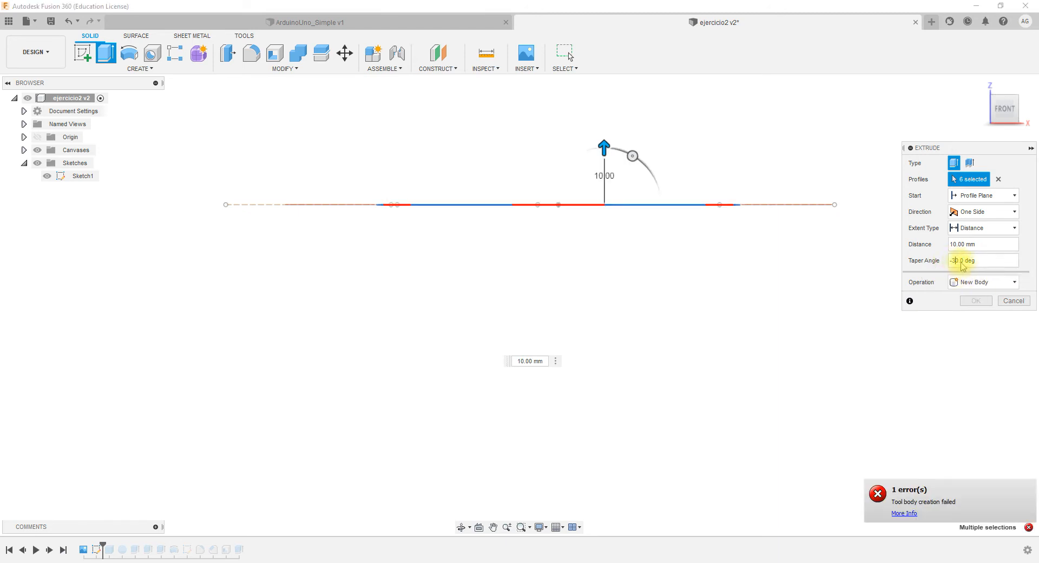
key("BackSpace")
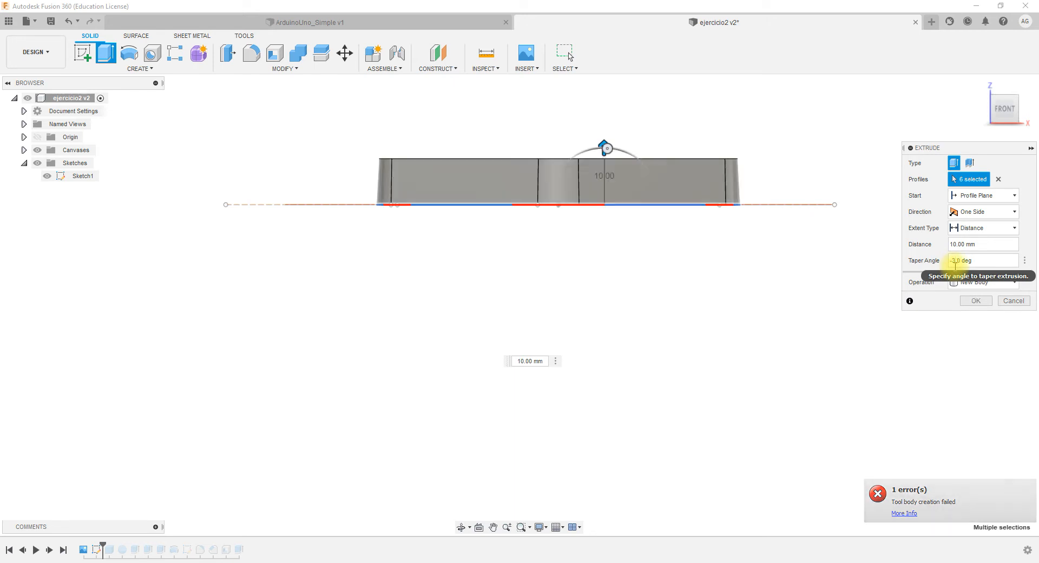
key("BackSpace")
type("5")
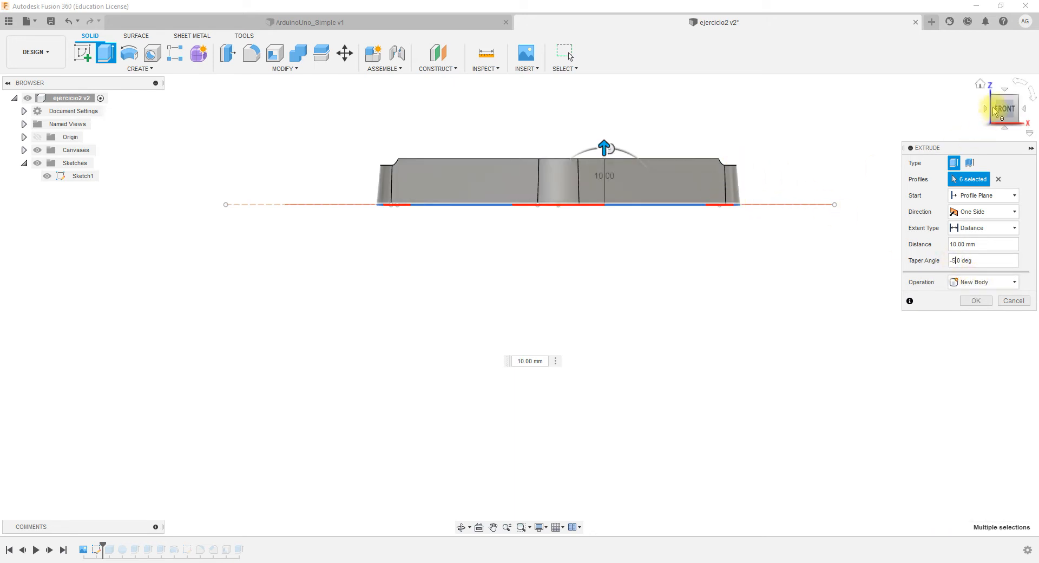
left_click(979, 87)
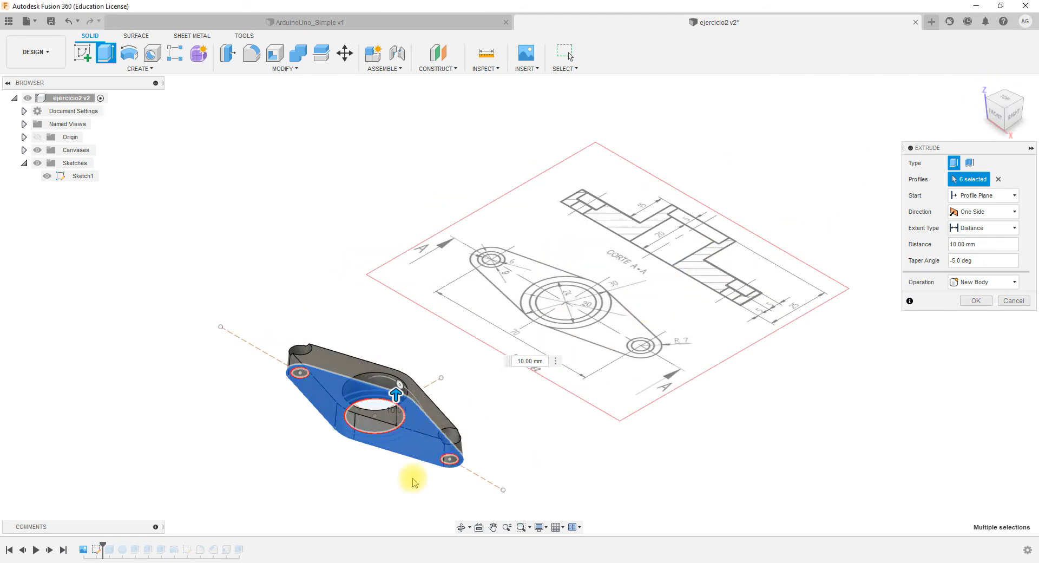
scroll(460, 433, "up", 3)
scroll(481, 433, "up", 2)
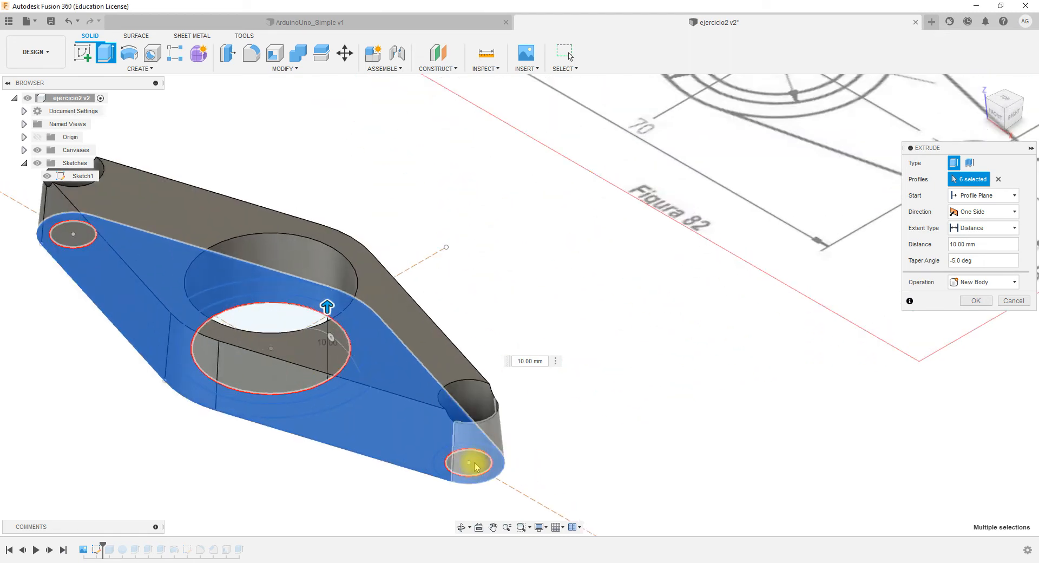
Set the taper angle to 0 degrees and complete the flange extrusion as a new body.
double_click(957, 262)
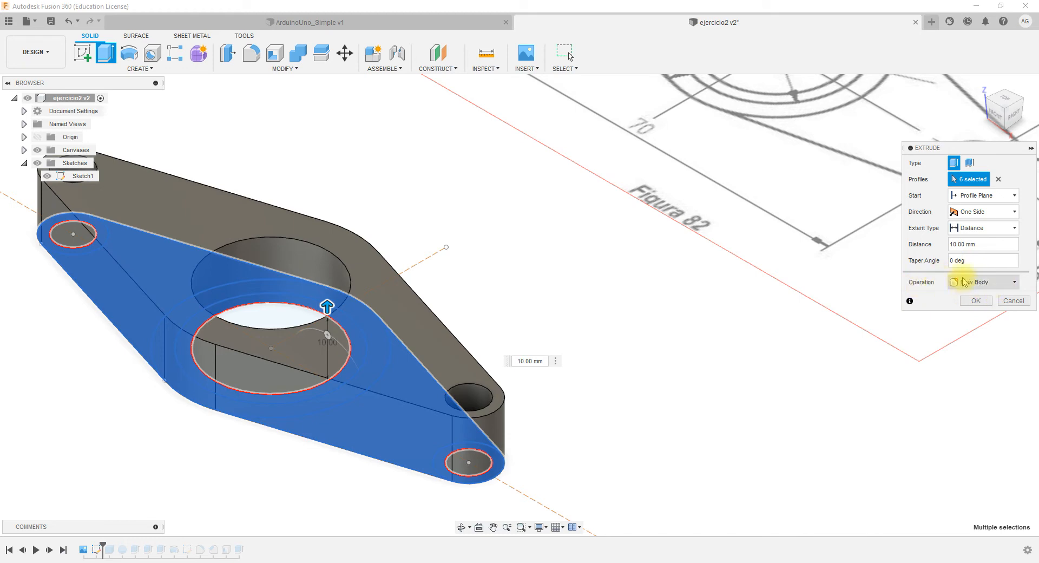
scroll(758, 346, "down", 3)
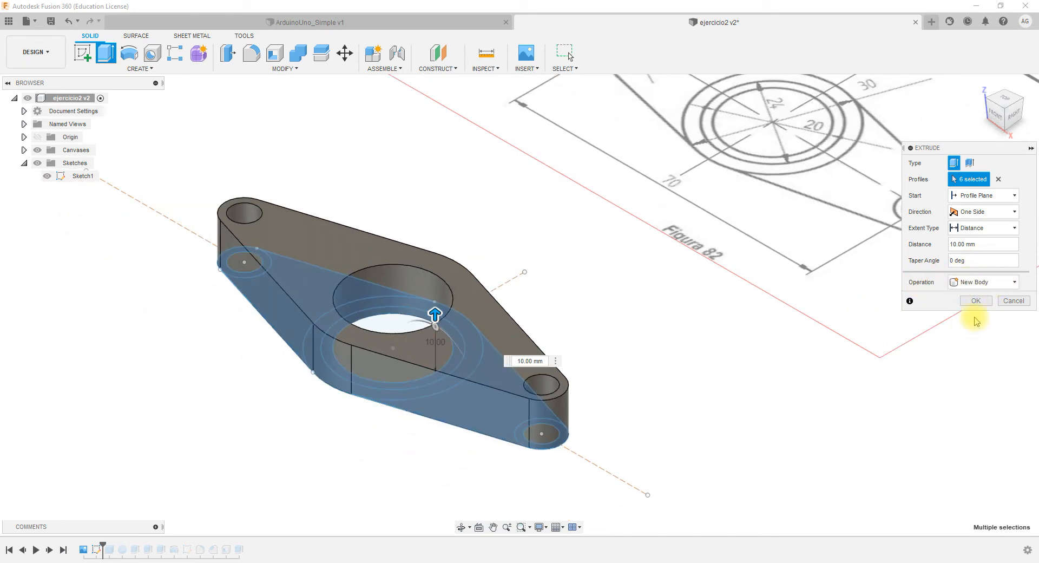
left_click(975, 301)
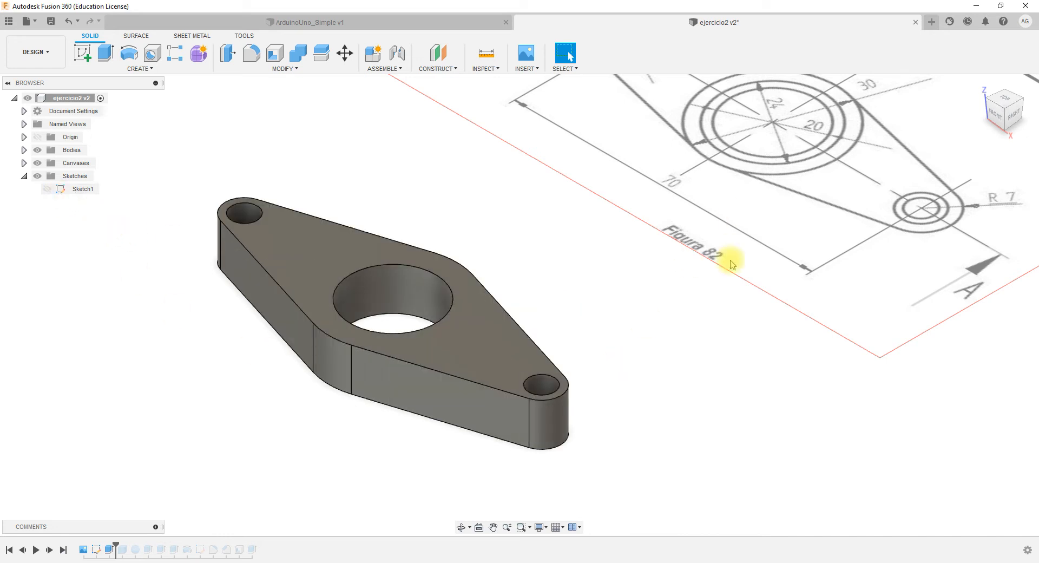
Make the flange sketch Sketch1 visible again together with the extruded body.
scroll(730, 265, "down", 4)
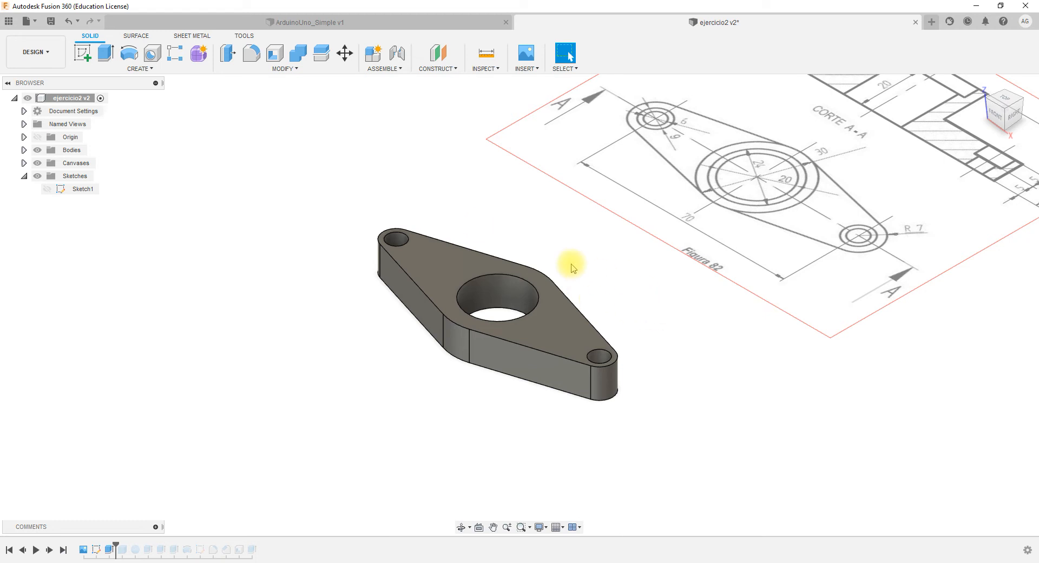
left_click(48, 192)
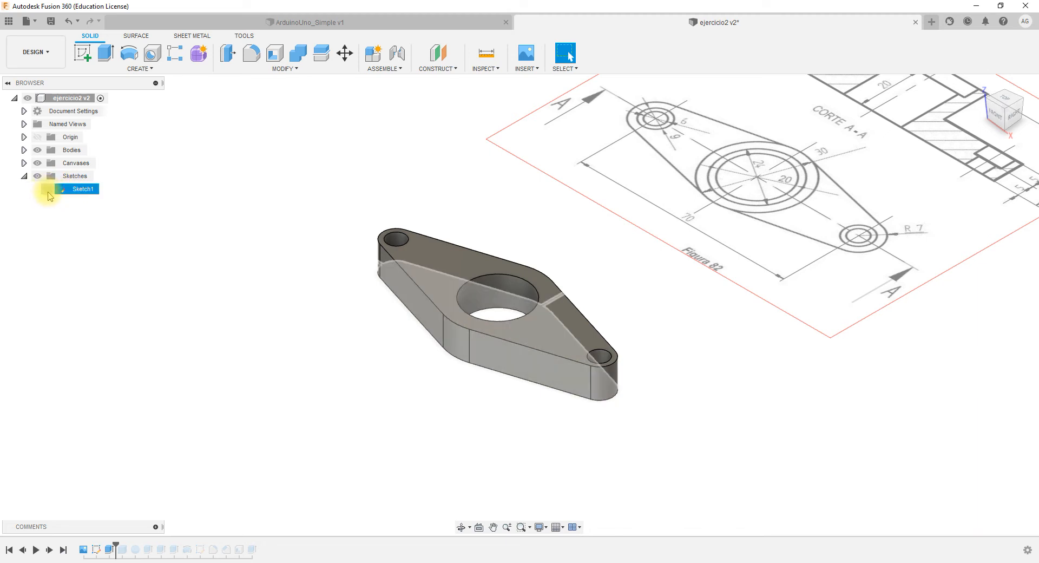
left_click(47, 189)
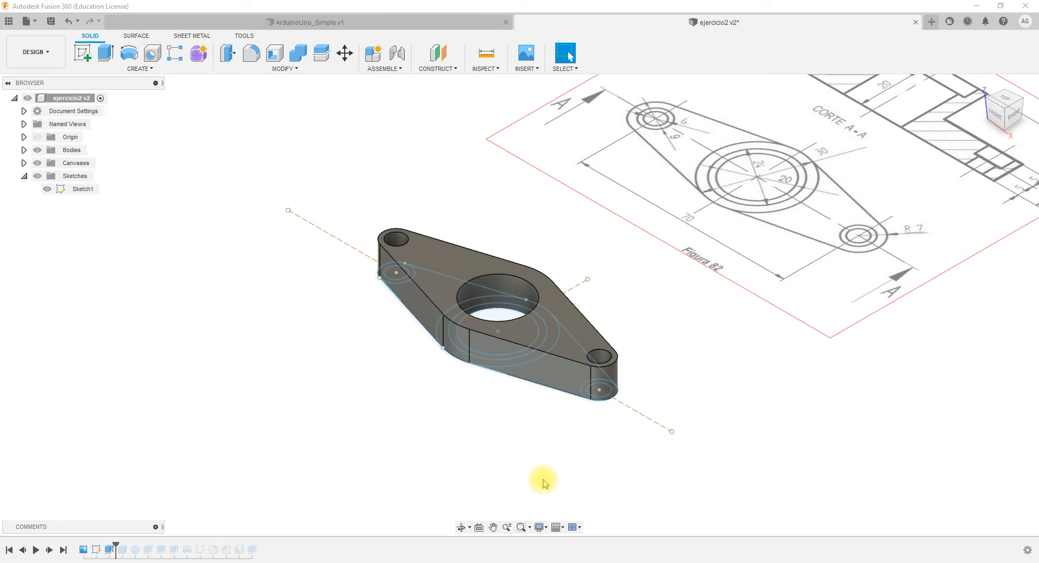
Expand the list of bodies, test the flange body's visibility, and leave it hidden with only the sketch shown.
left_click(24, 150)
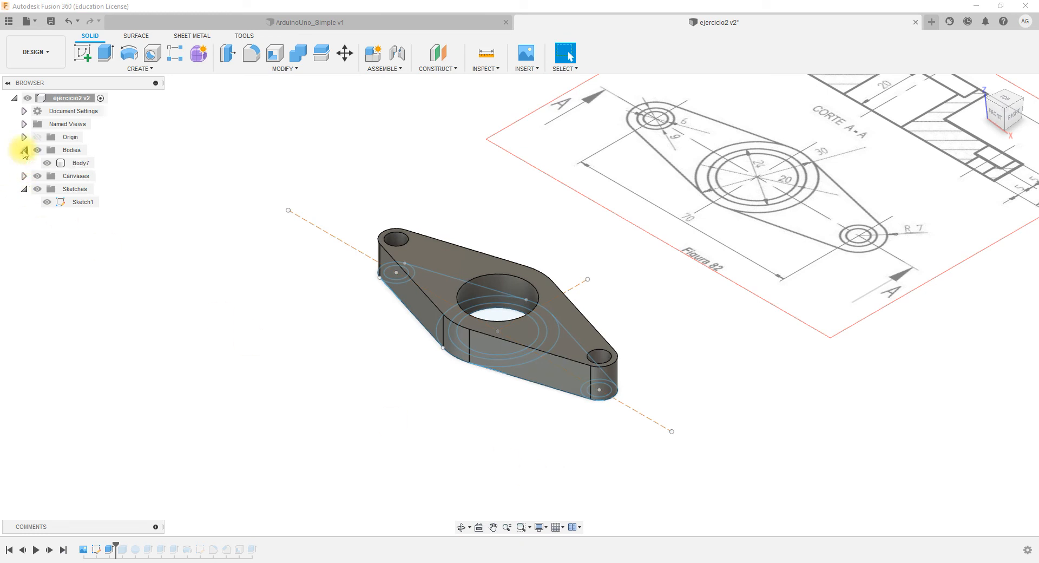
left_click(39, 152)
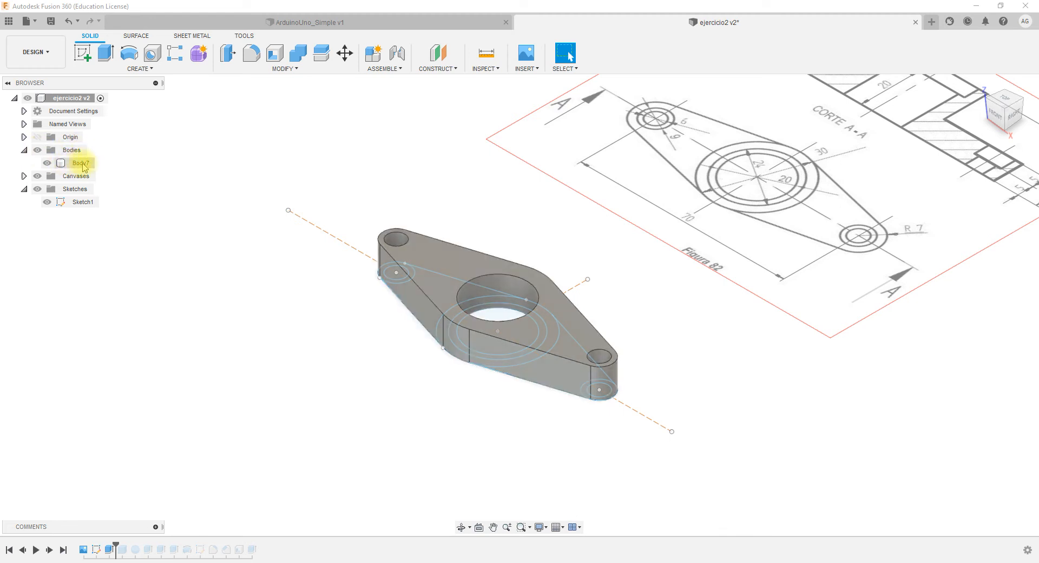
left_click(47, 164)
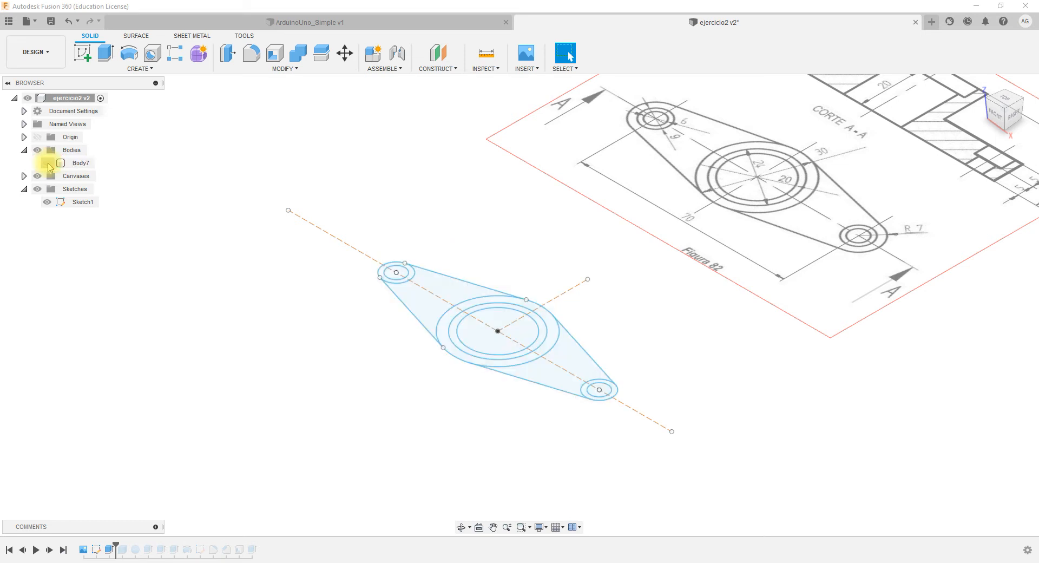
left_click(47, 163)
left_click(498, 348)
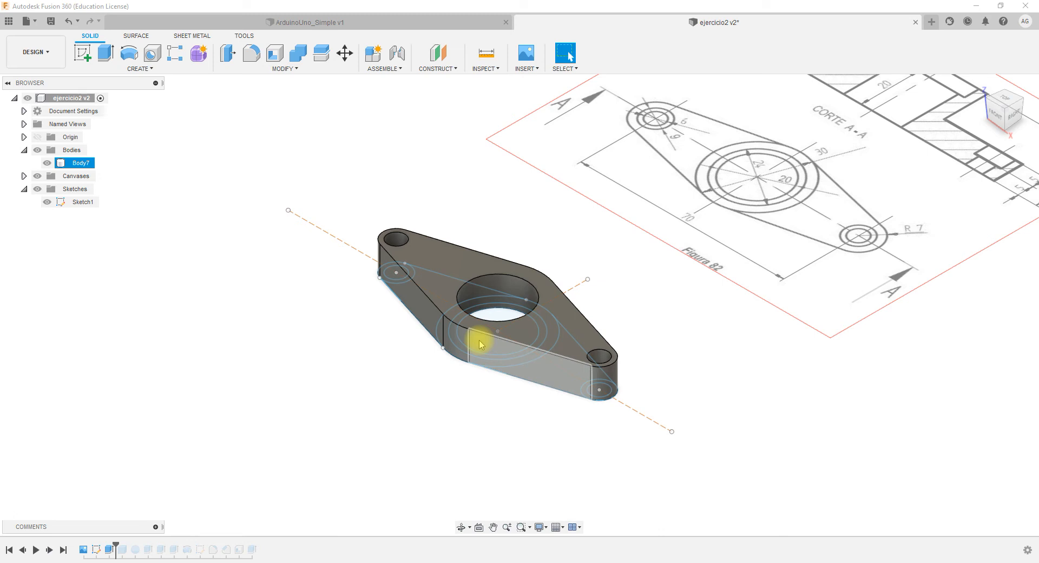
left_click(47, 162)
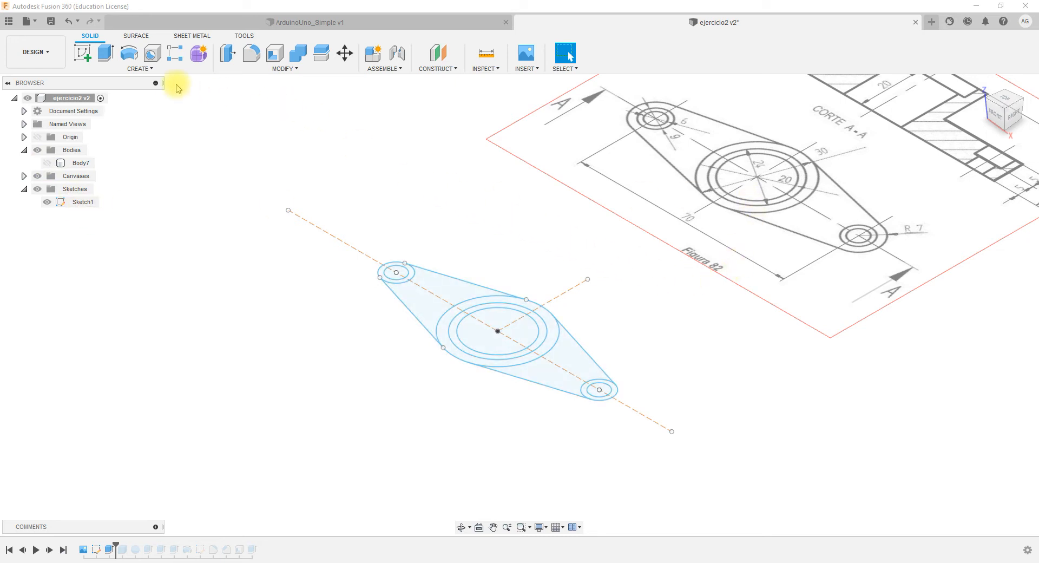
Set up an extrusion of the two central ring profiles to 15 mm upward, with the flange body shown again.
left_click(106, 55)
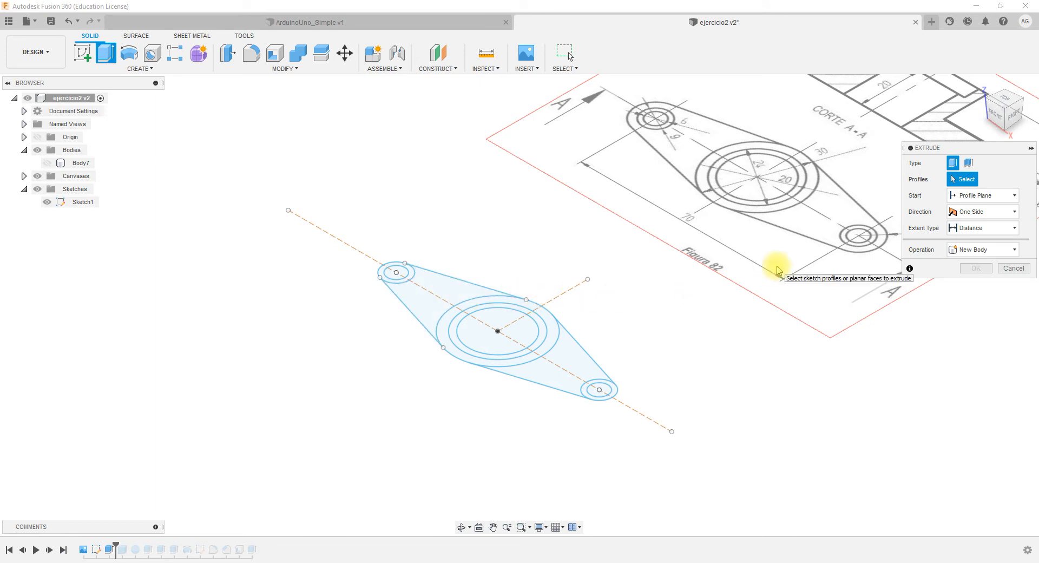
left_click(546, 336)
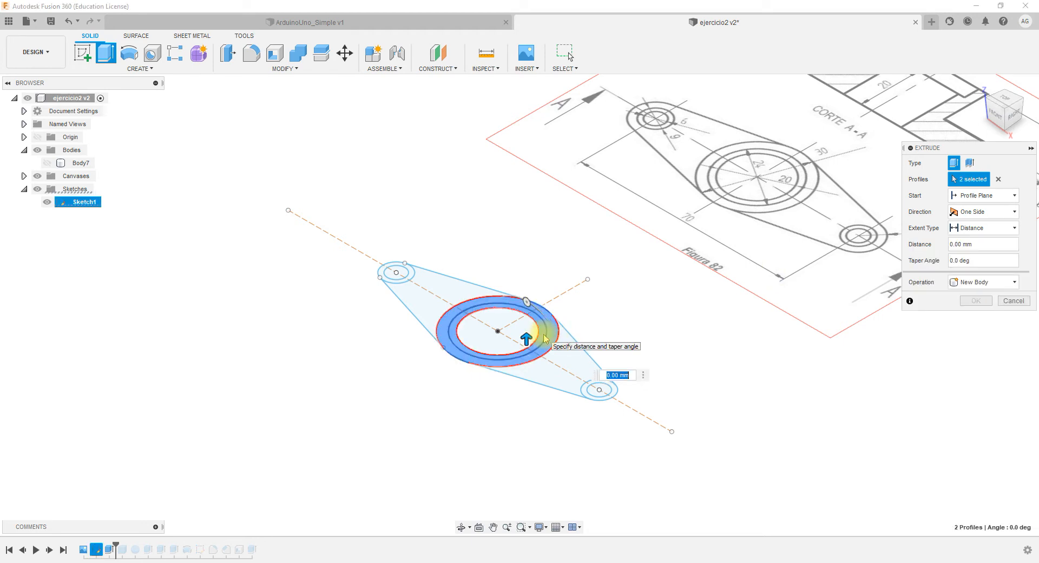
left_click(437, 336)
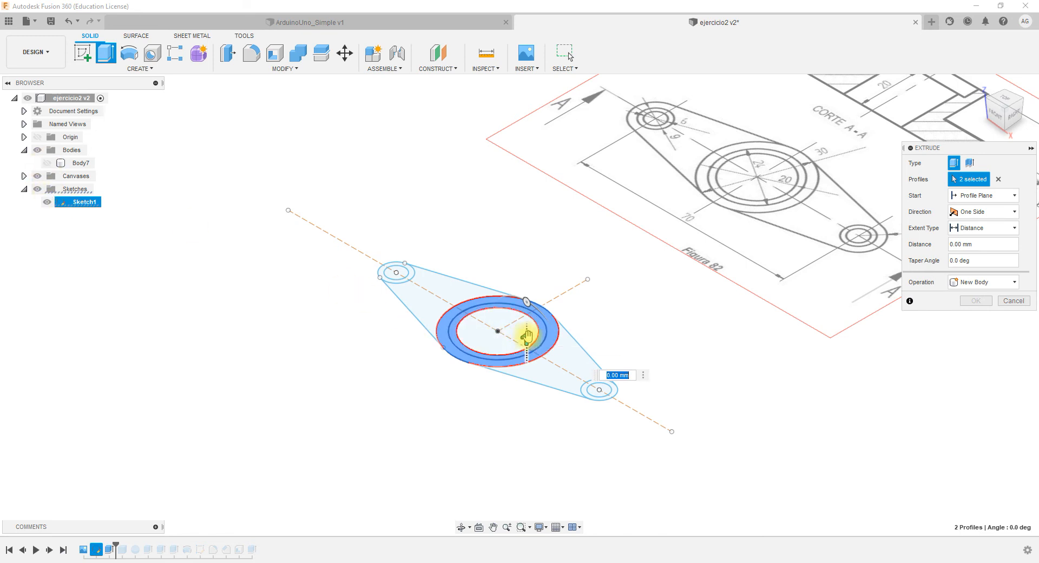
left_click_drag(526, 336, 515, 273)
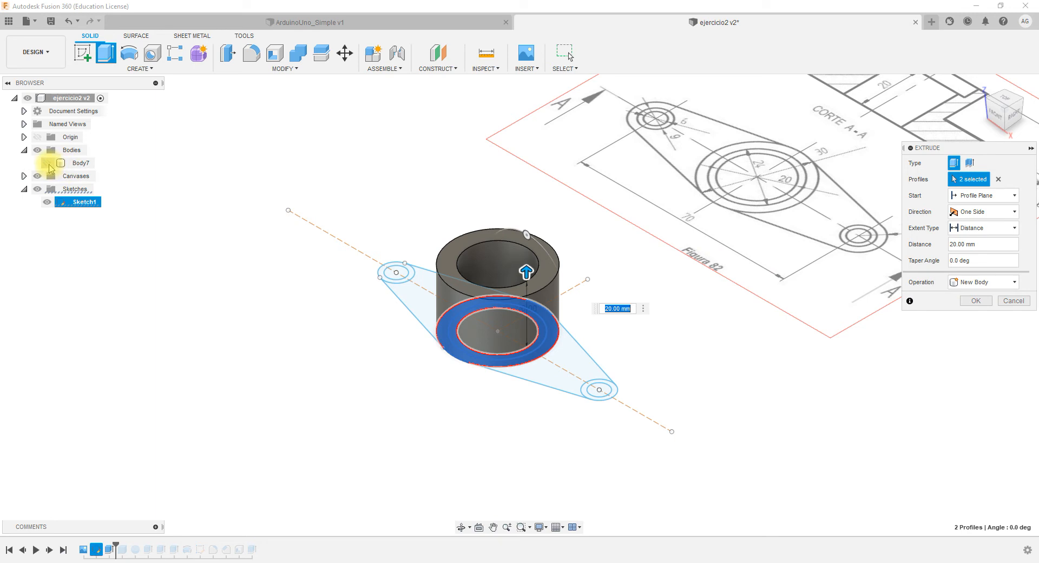
left_click(48, 164)
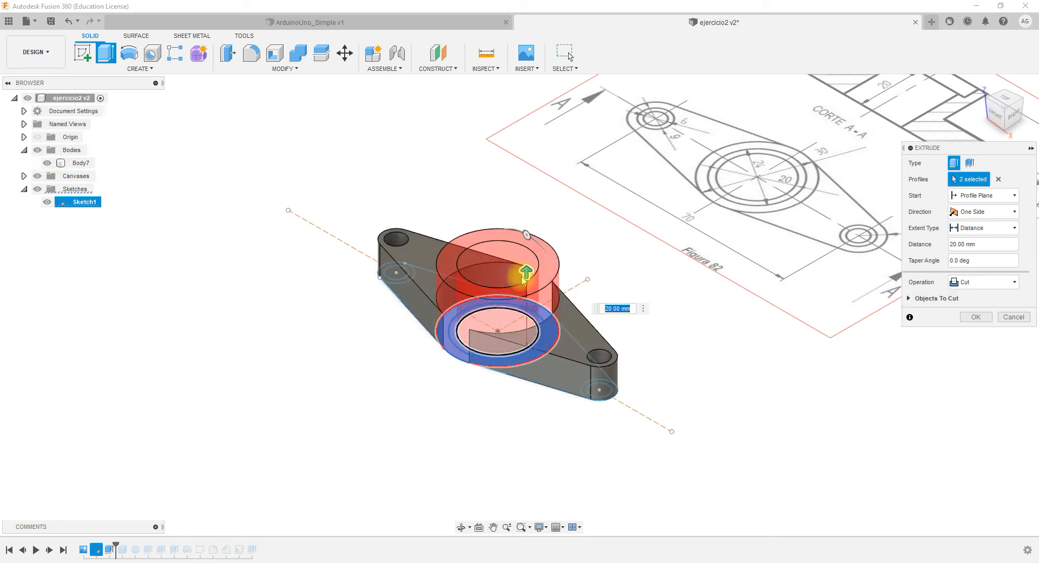
mouse_move(525, 272)
left_mouse_down()
mouse_move(526, 353)
mouse_move(519, 307)
mouse_move(529, 277)
mouse_move(527, 286)
left_mouse_up()
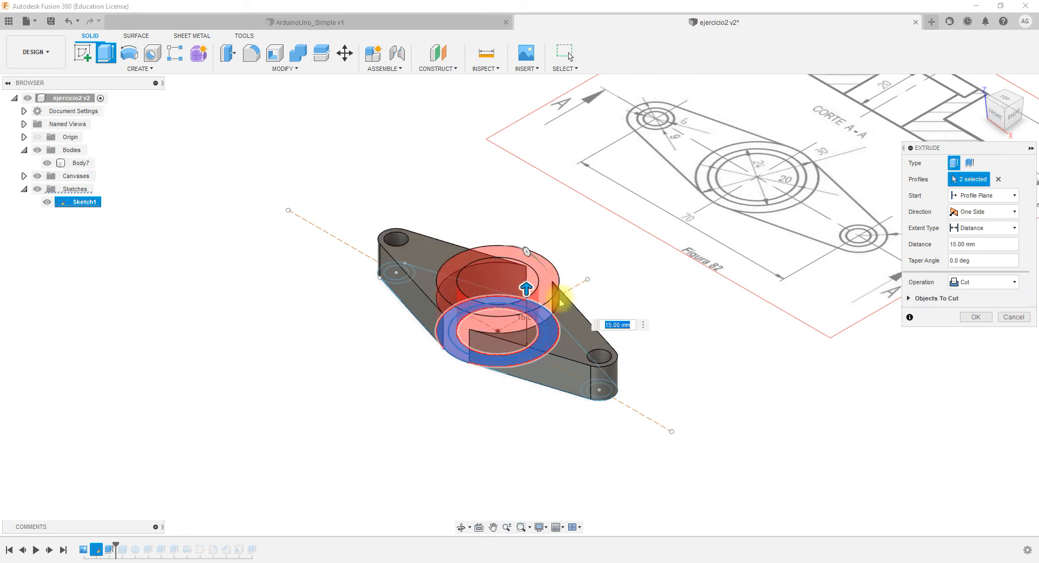
Set the central ring extrusion's operation to Join so it merges with the flange body.
mouse_move(477, 395)
middle_mouse_down("shift")
mouse_move(482, 417)
mouse_move(475, 375)
middle_mouse_up("shift")
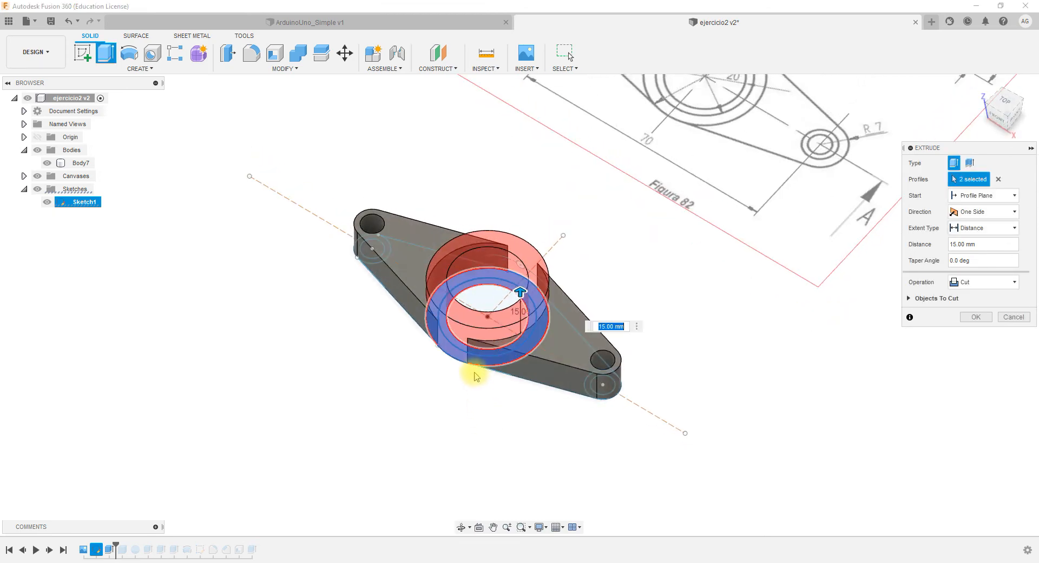
scroll(474, 375, "up", 2)
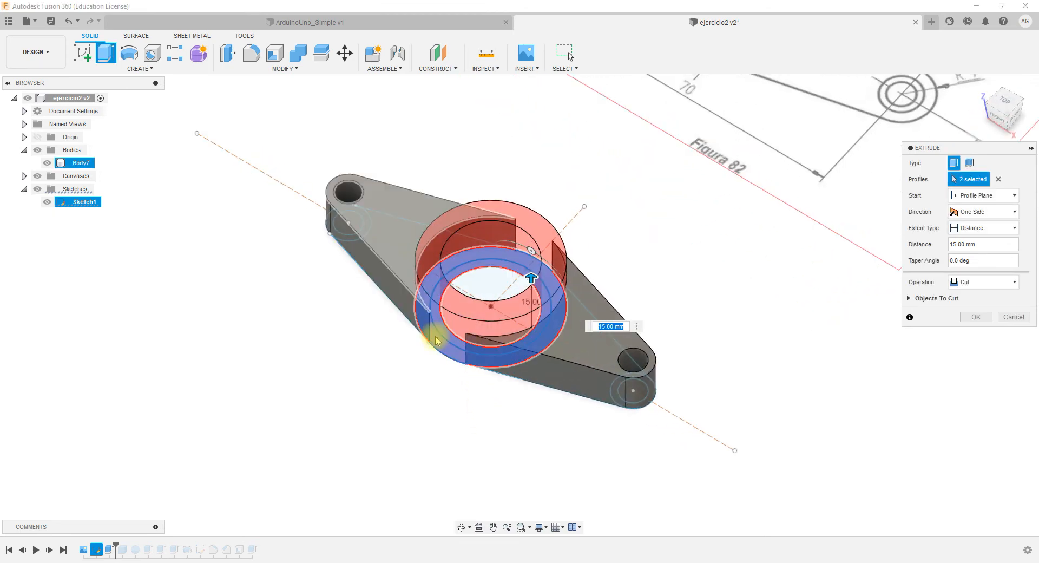
scroll(463, 381, "down", 2)
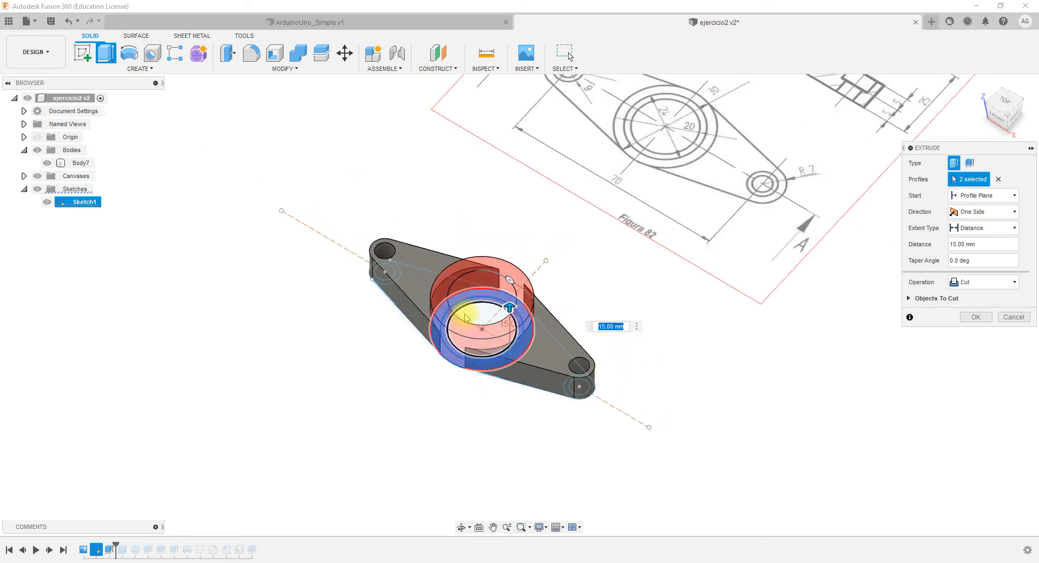
left_click(984, 287)
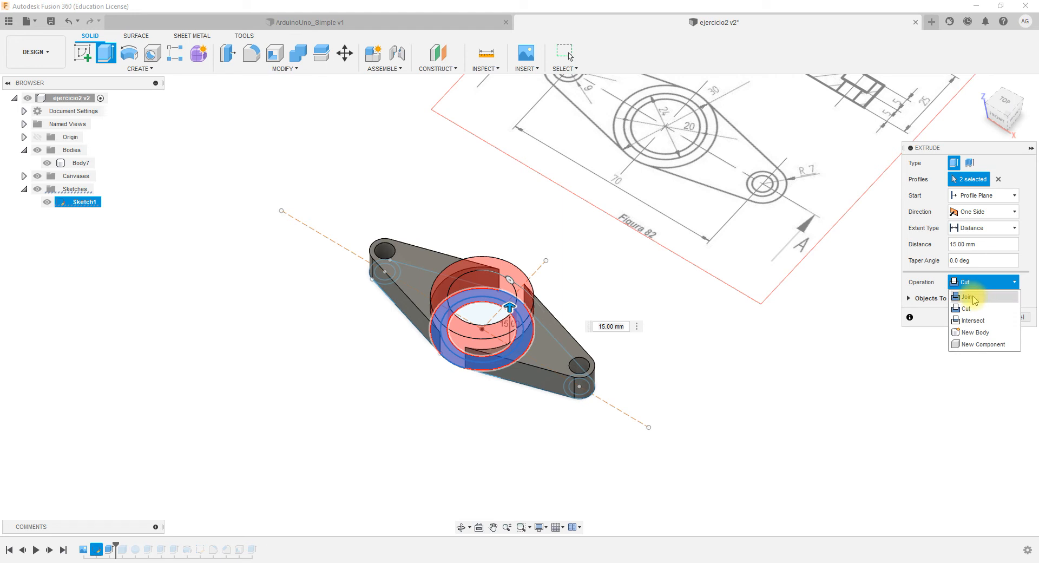
left_click(969, 297)
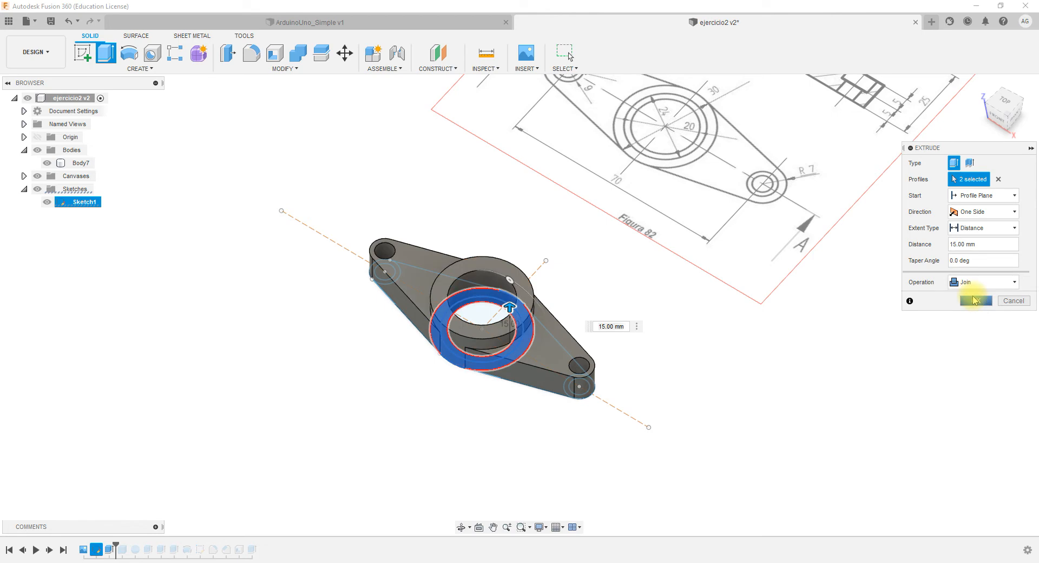
Raise the central ring extrusion to 25 mm, checking against the reference drawing, and complete it joined to the flange body.
scroll(699, 220, "down", 2)
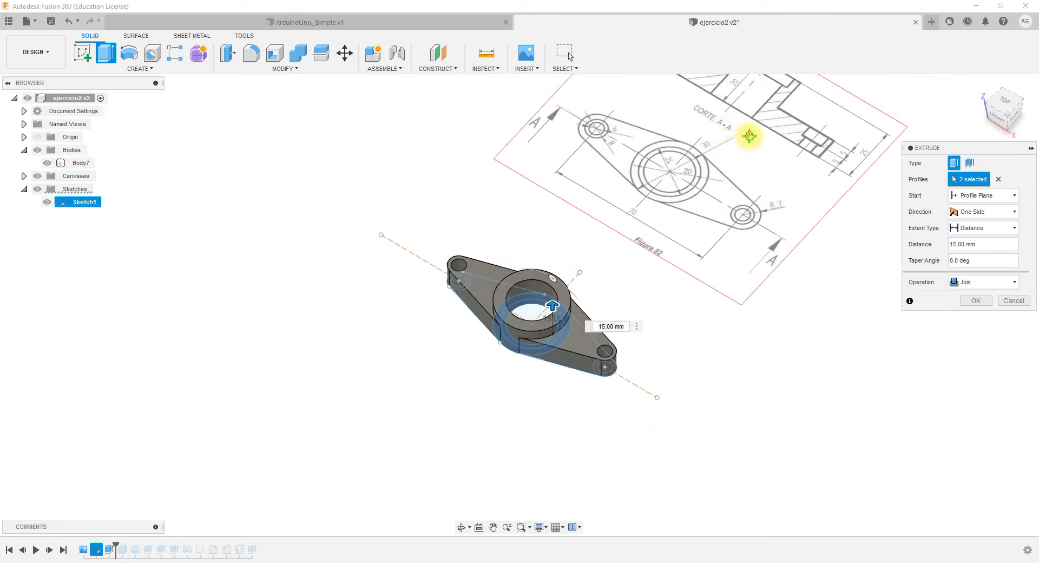
middle_click_drag(749, 132, 705, 216)
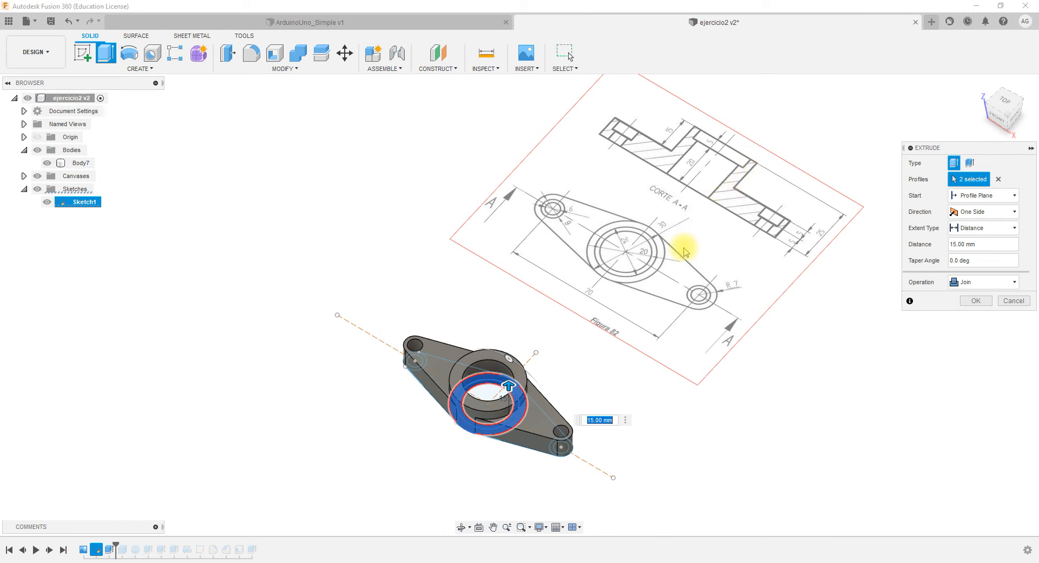
scroll(504, 433, "up", 1)
scroll(504, 433, "up", 1)
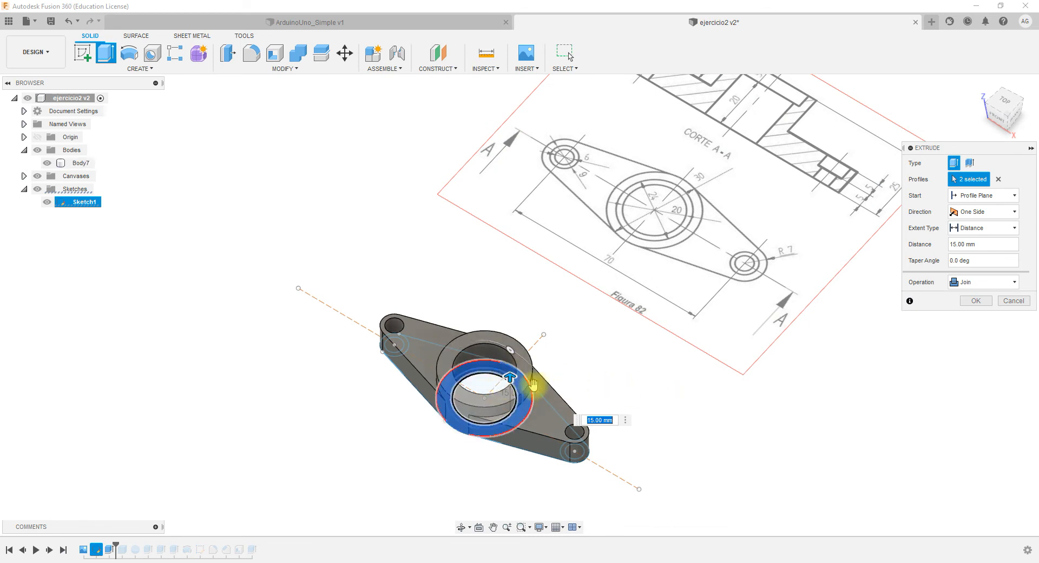
left_click_drag(509, 377, 507, 358)
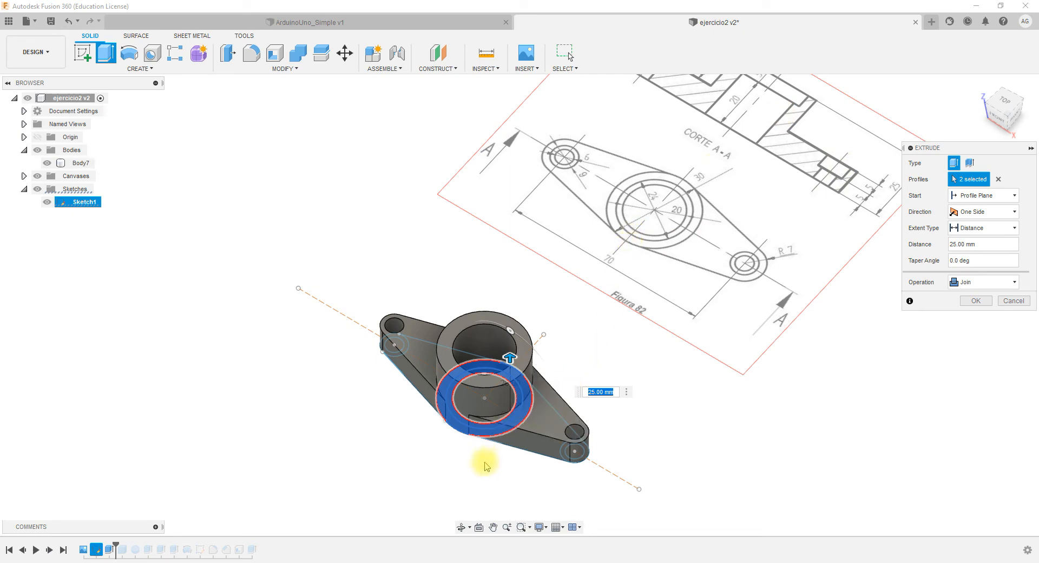
scroll(495, 500, "up", 3)
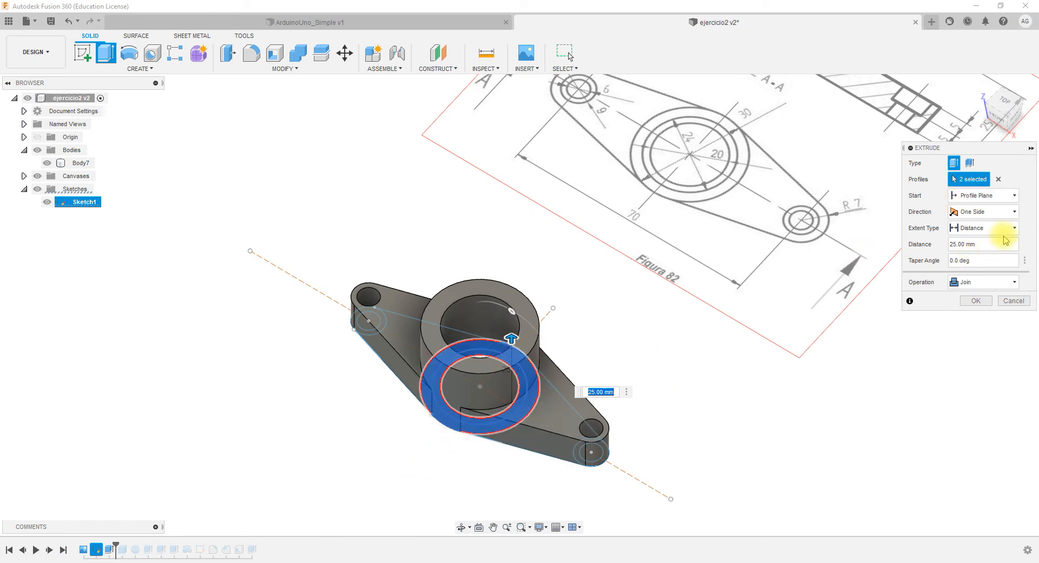
left_click(974, 281)
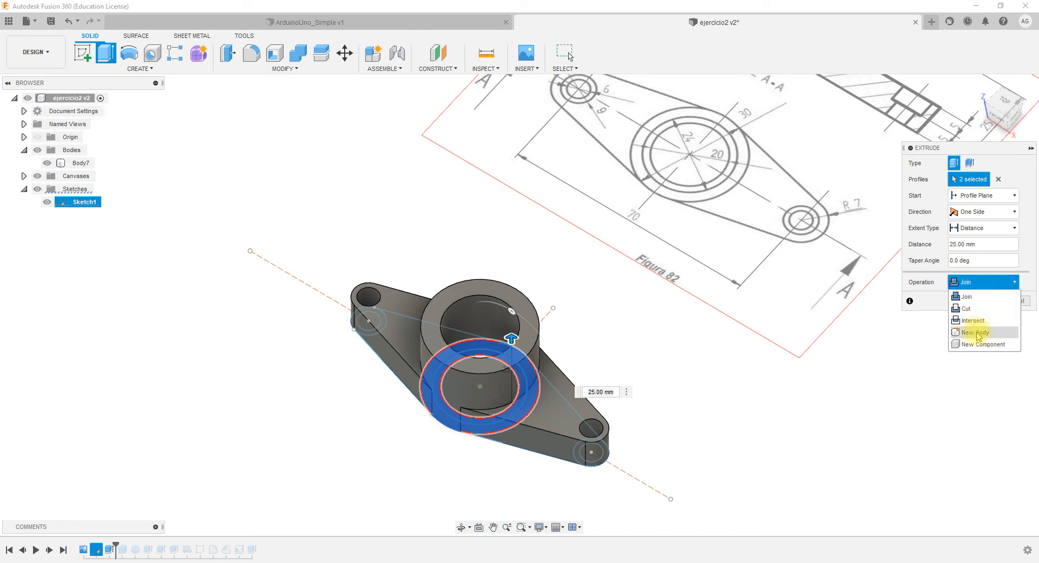
left_click(976, 332)
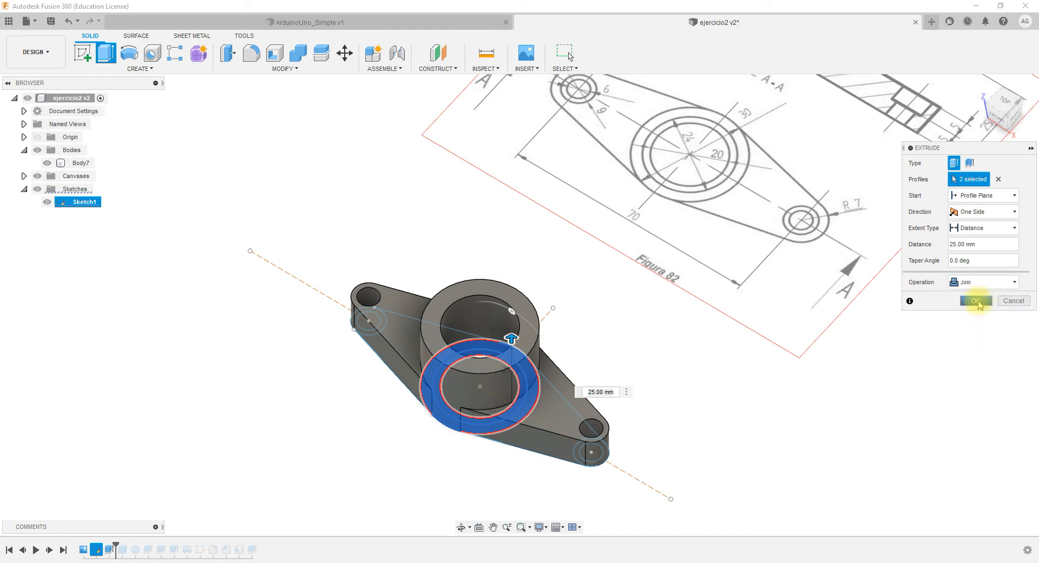
left_click(979, 301)
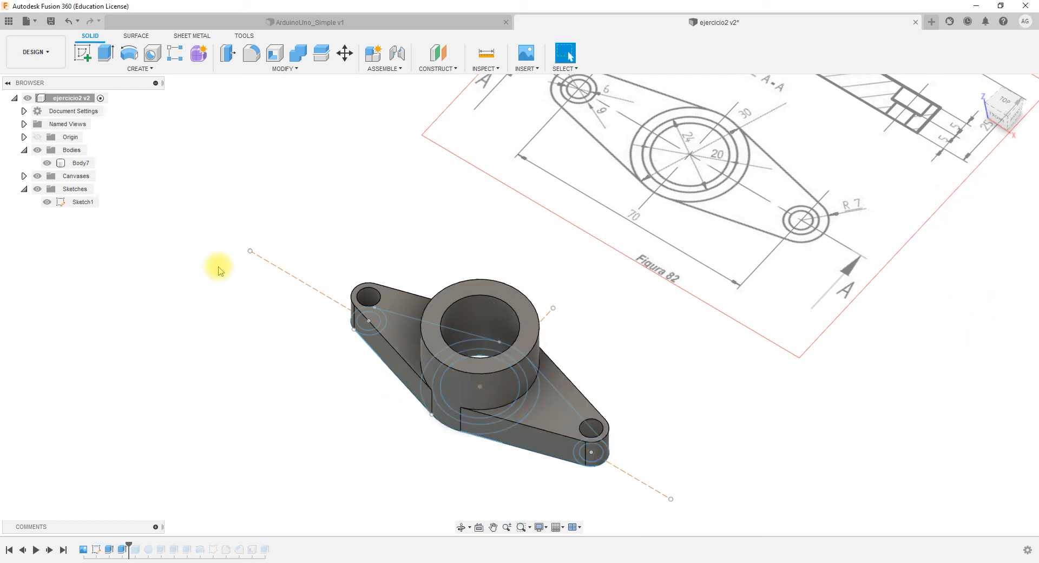
Inspect the joined flange body, edit the central ring extrusion to use the New Body operation, and apply the change.
left_click(79, 162)
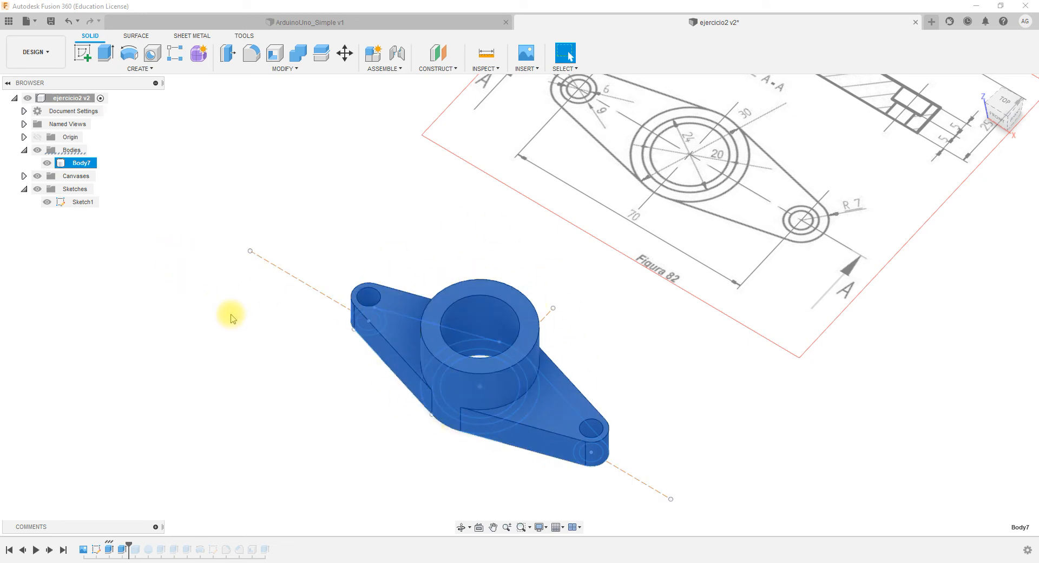
left_click(122, 550)
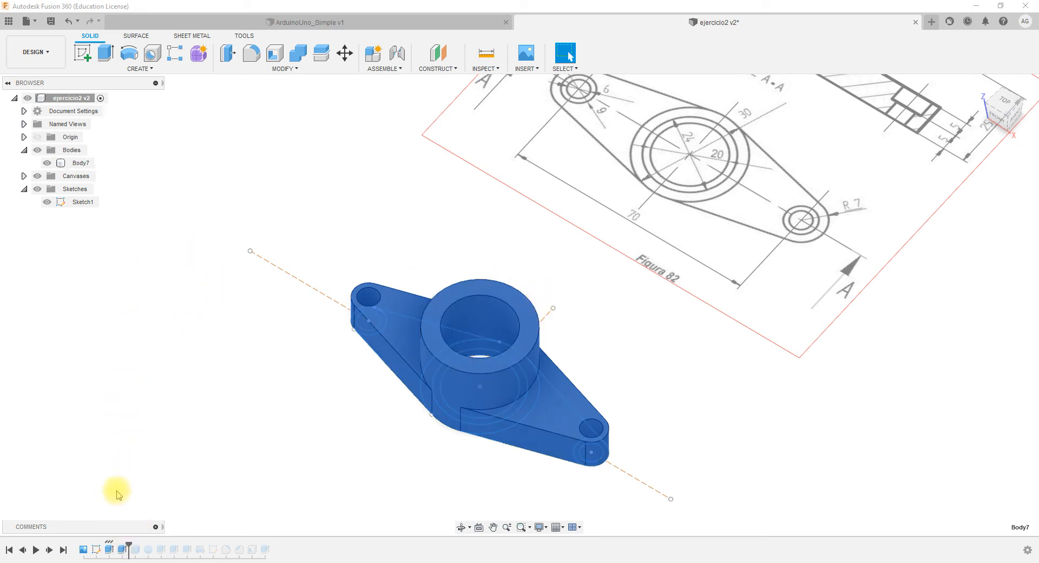
right_click(122, 550)
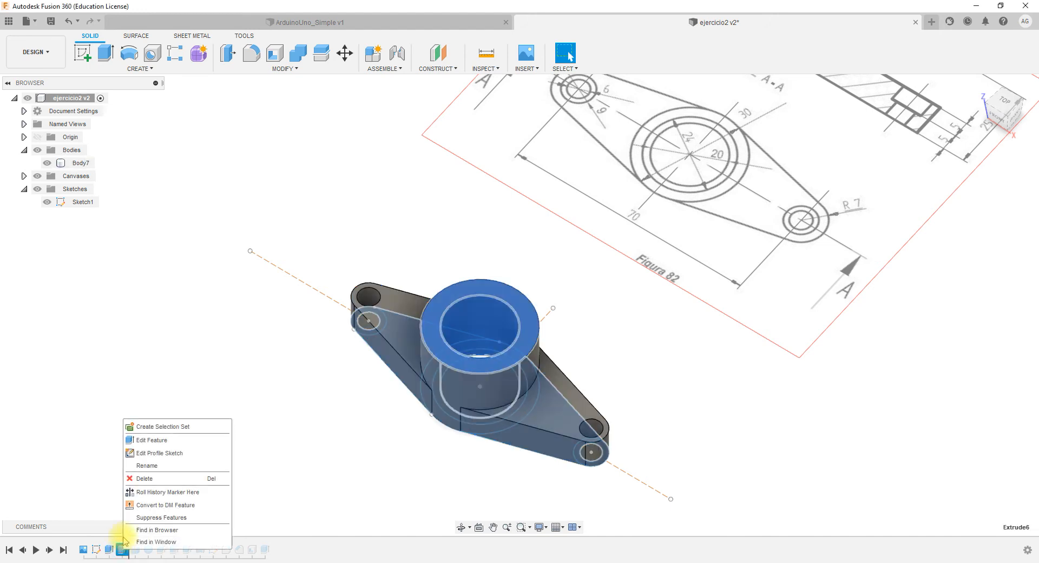
left_click(151, 440)
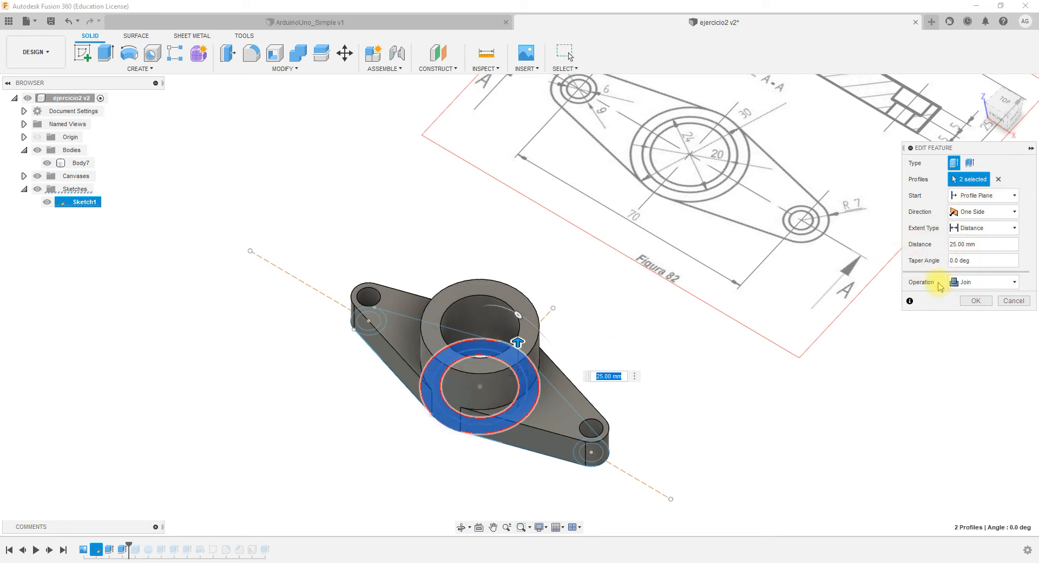
left_click(971, 282)
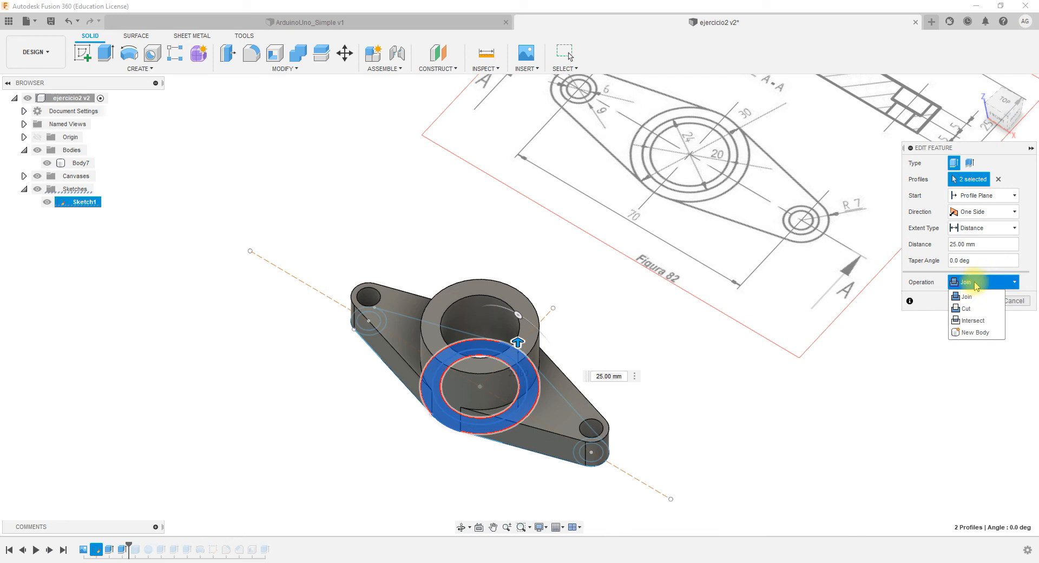
left_click(976, 332)
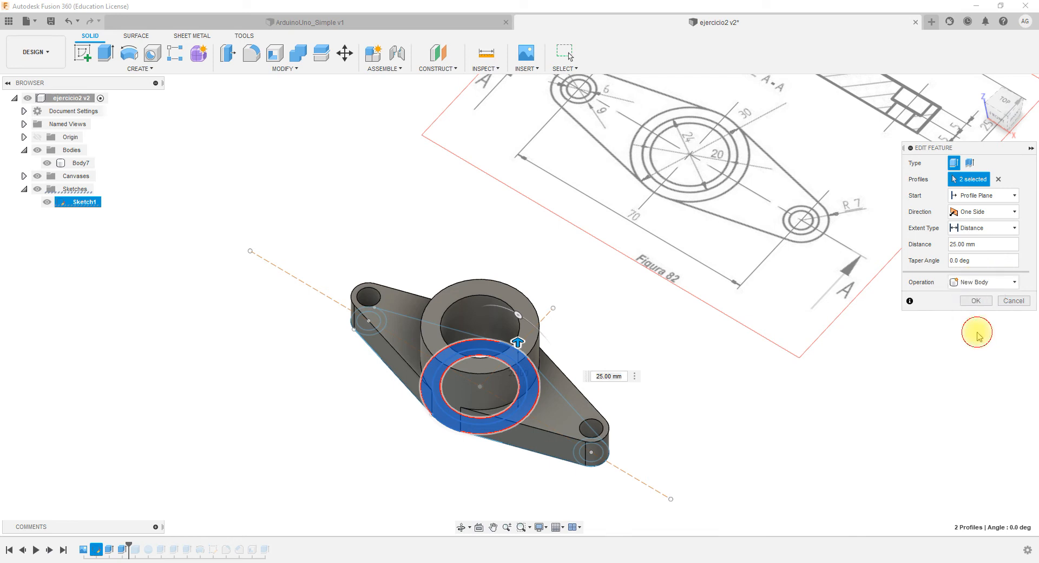
left_click(975, 301)
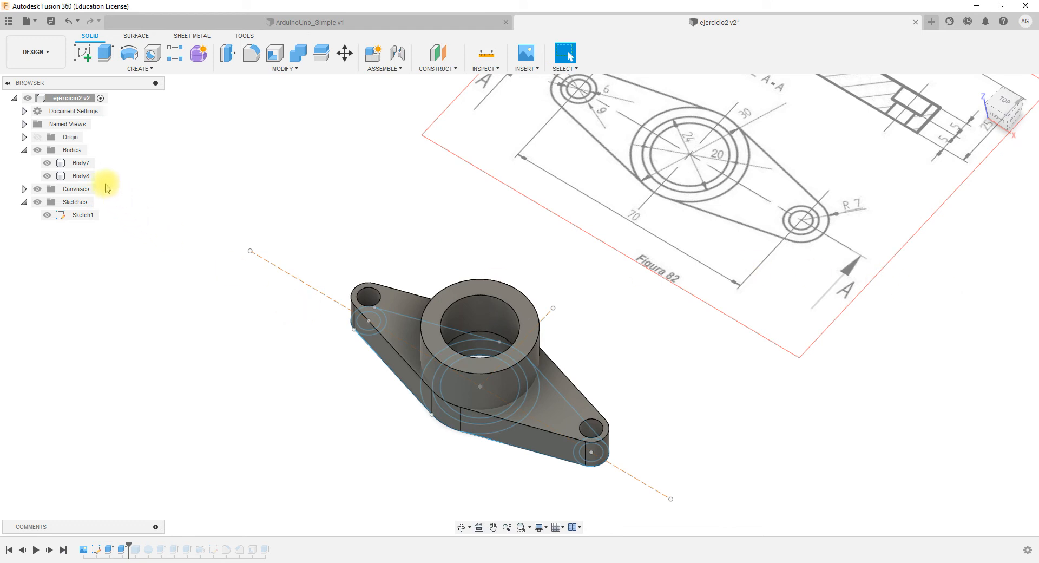
Check the two separate bodies, reopen the central ring extrusion for editing, and set its operation back to Join.
left_click(82, 163)
left_click(81, 176)
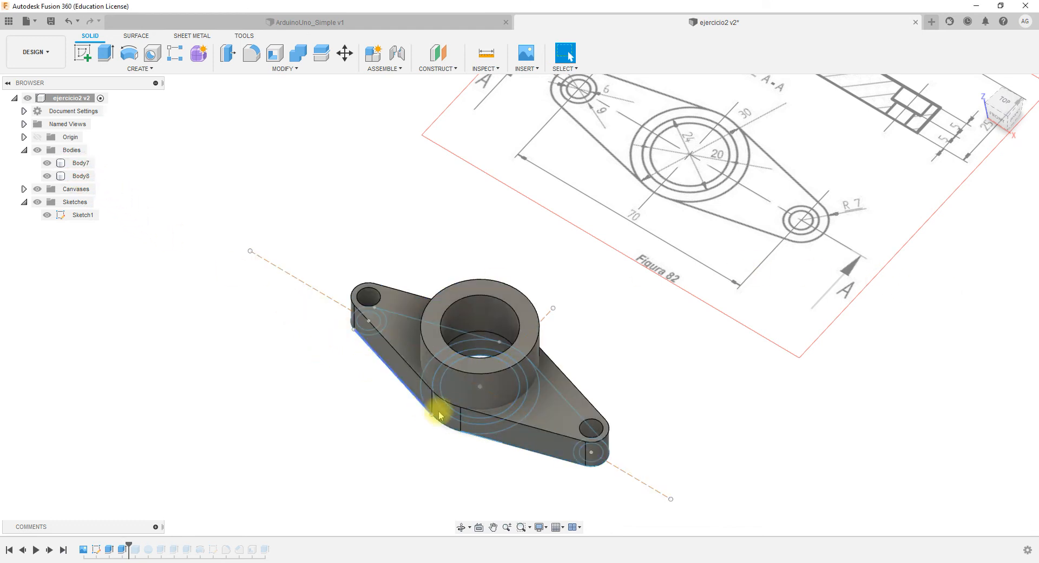
left_click(123, 550)
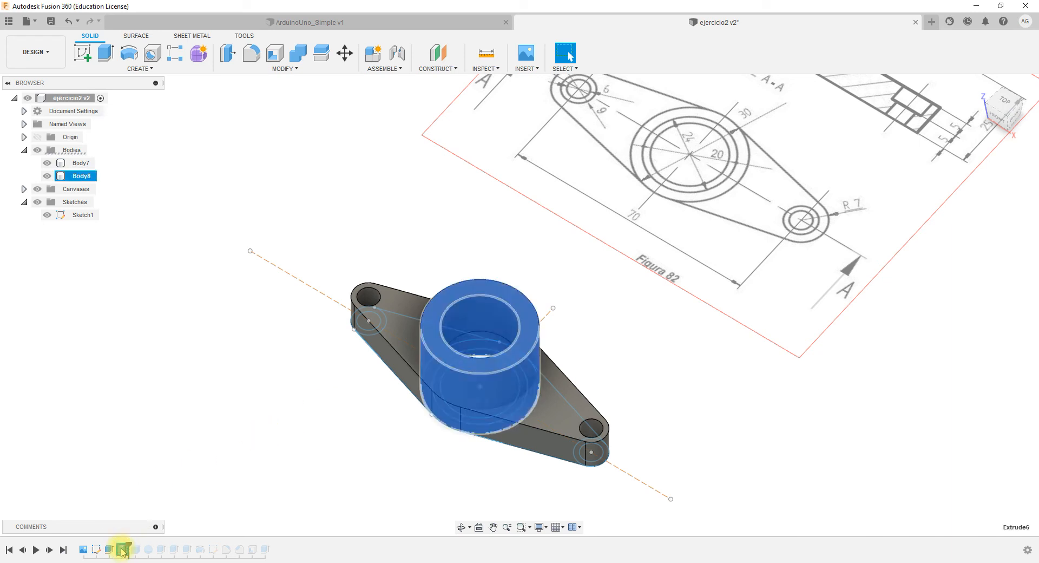
right_click(124, 549)
left_click(148, 475)
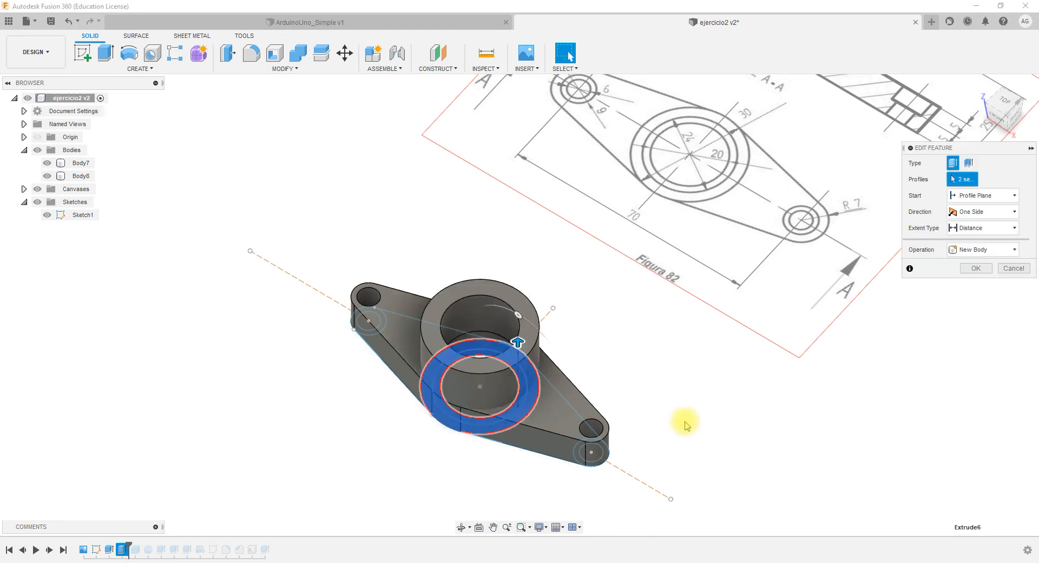
left_click(983, 282)
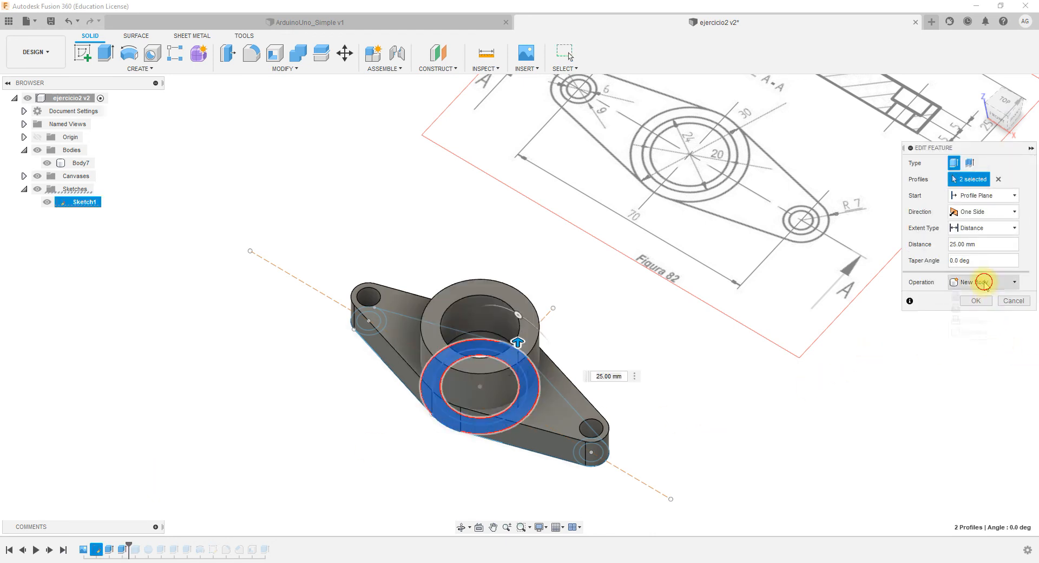
left_click(974, 297)
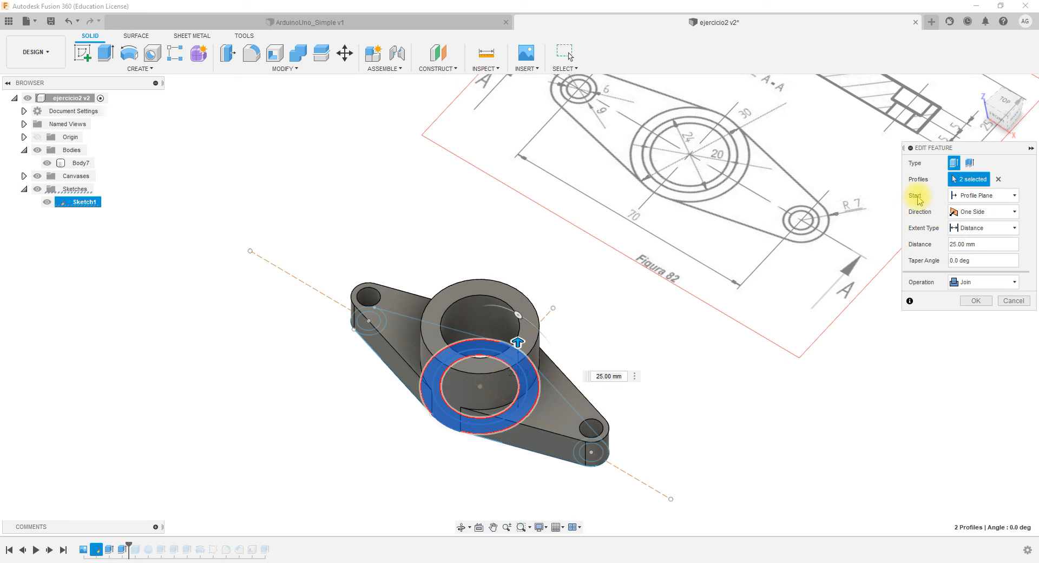
Change the central ring extrusion's start to Object and adjust its distance to 20 mm.
left_click(988, 197)
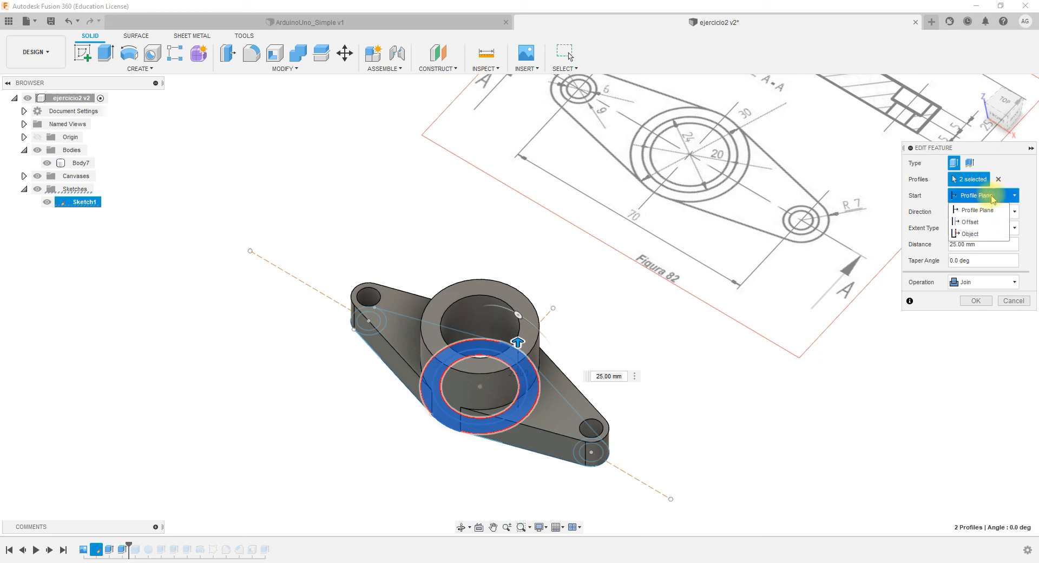
left_click(971, 234)
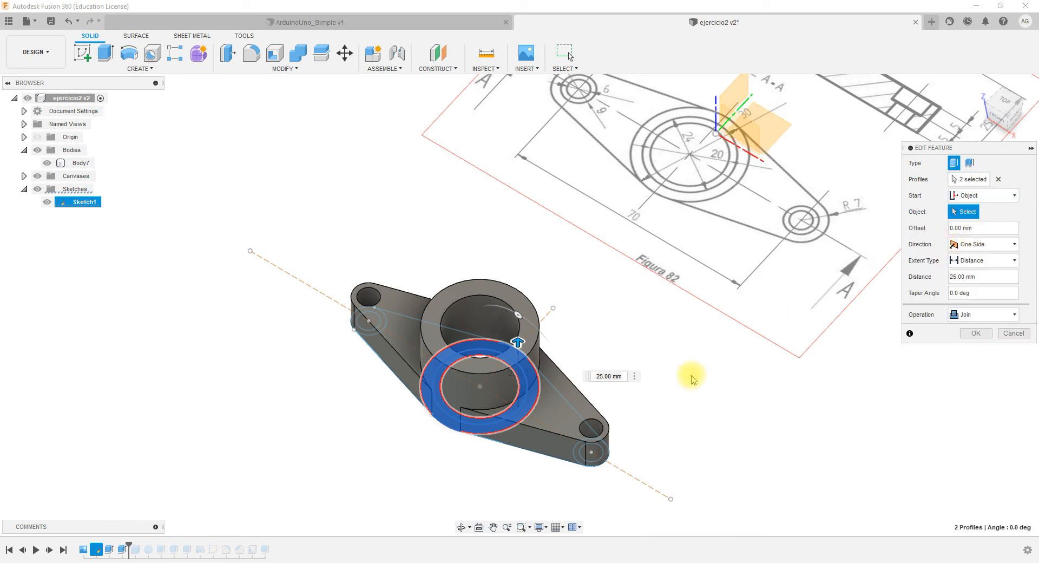
left_click(545, 415)
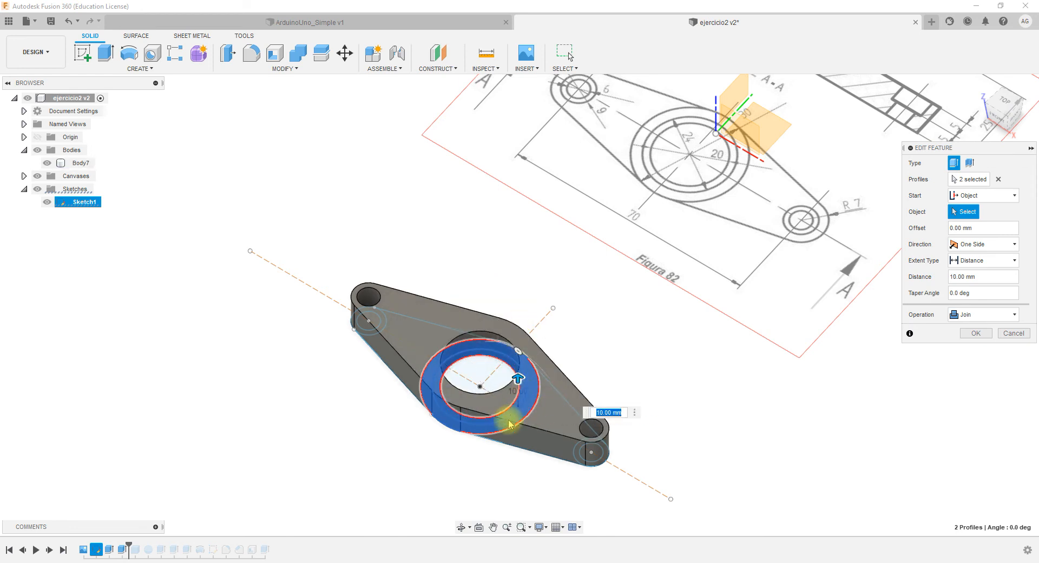
middle_click_drag(484, 469, 487, 438, "shift")
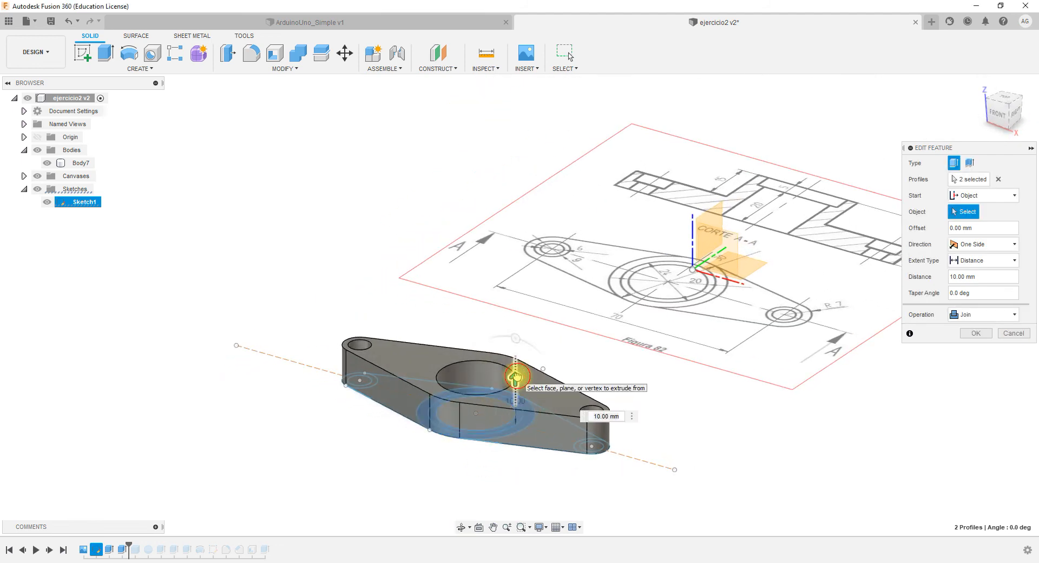
mouse_move(514, 379)
left_mouse_down()
mouse_move(515, 363)
mouse_move(515, 451)
mouse_move(514, 359)
left_mouse_up()
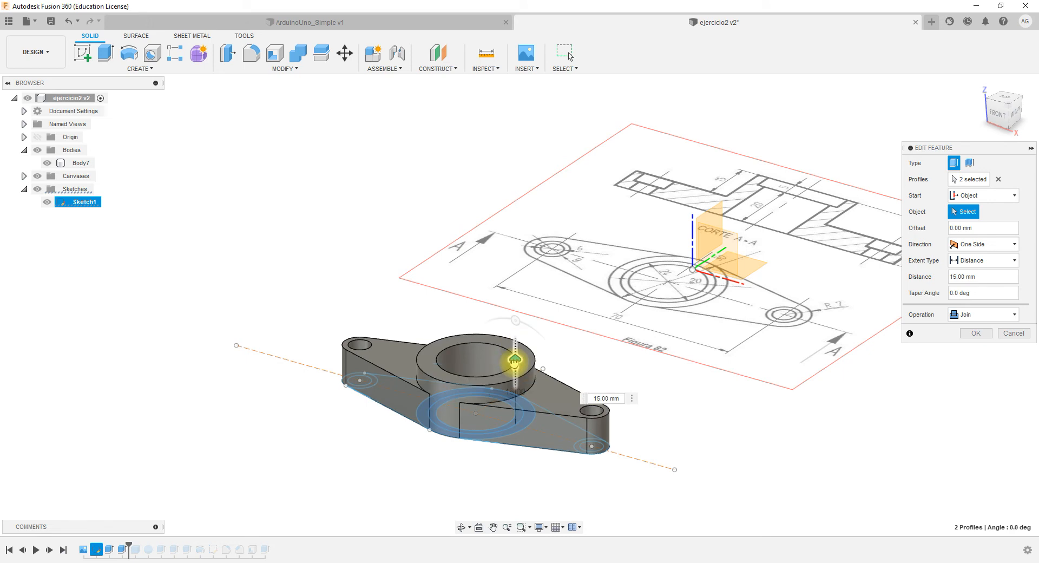
left_click_drag(514, 360, 513, 347)
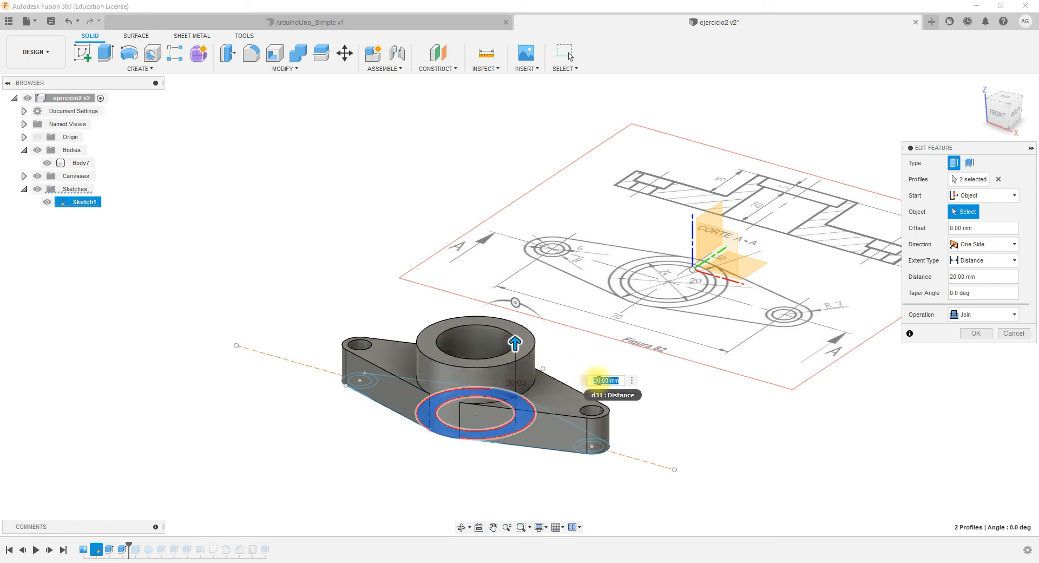
Set the central ring extrusion's distance to 15 mm.
middle_click_drag(850, 301, 758, 312)
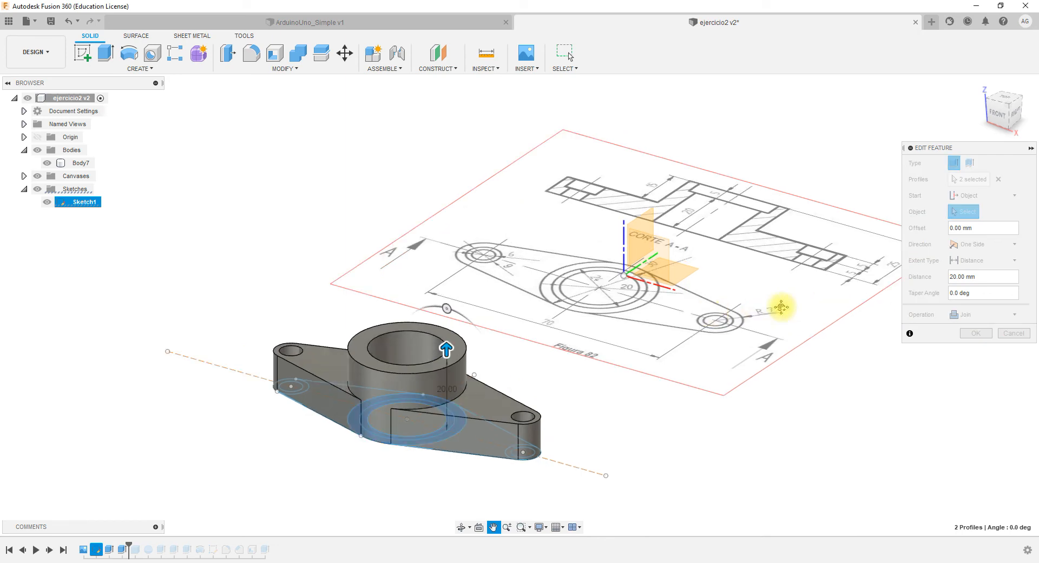
left_click(532, 385)
left_click(542, 386)
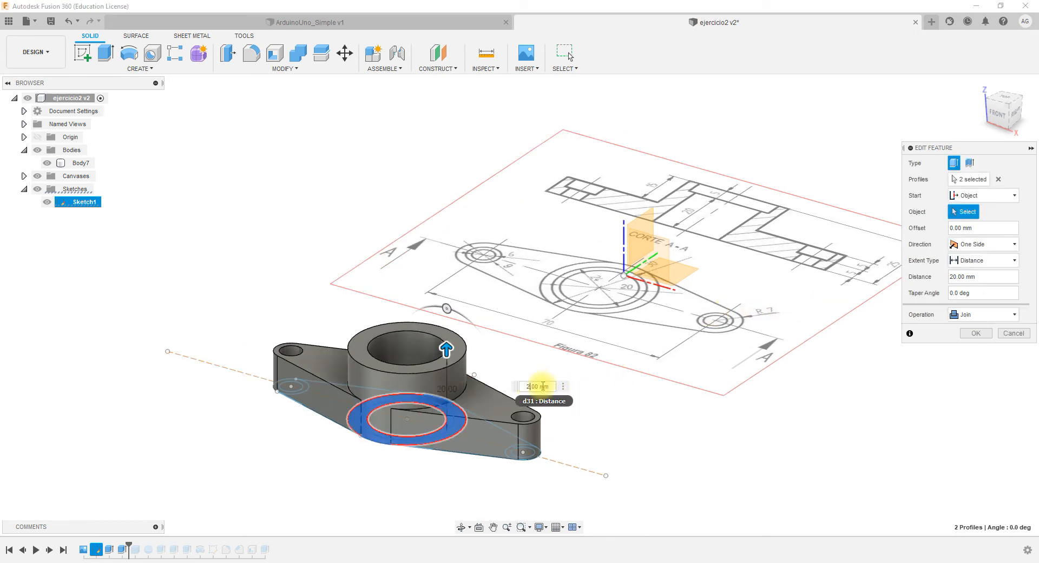
type("15")
key("Return")
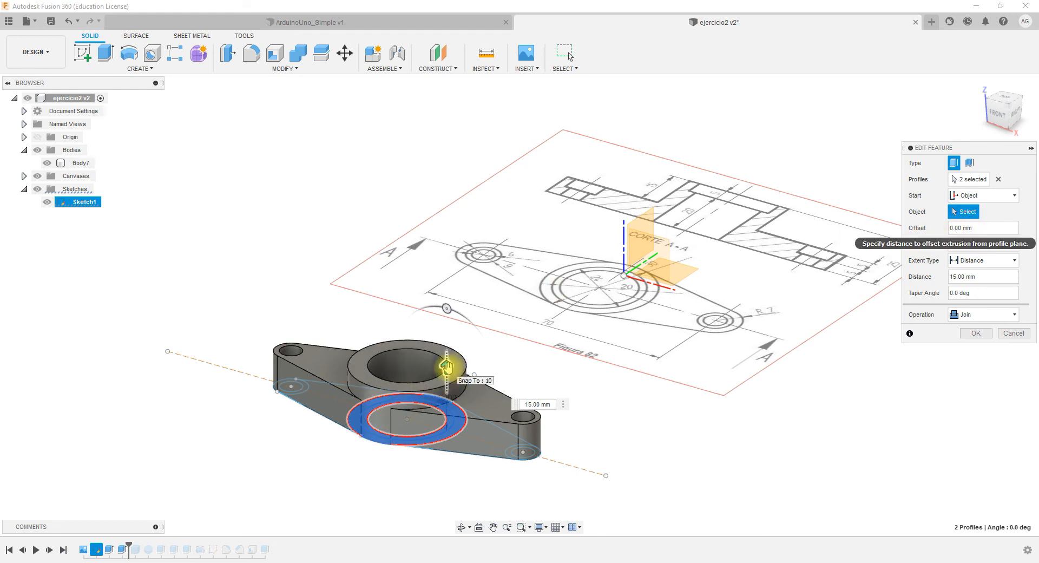
Try starting the central ring extrusion from an Offset of 20 mm with an extrusion distance of 20 mm.
left_click(984, 198)
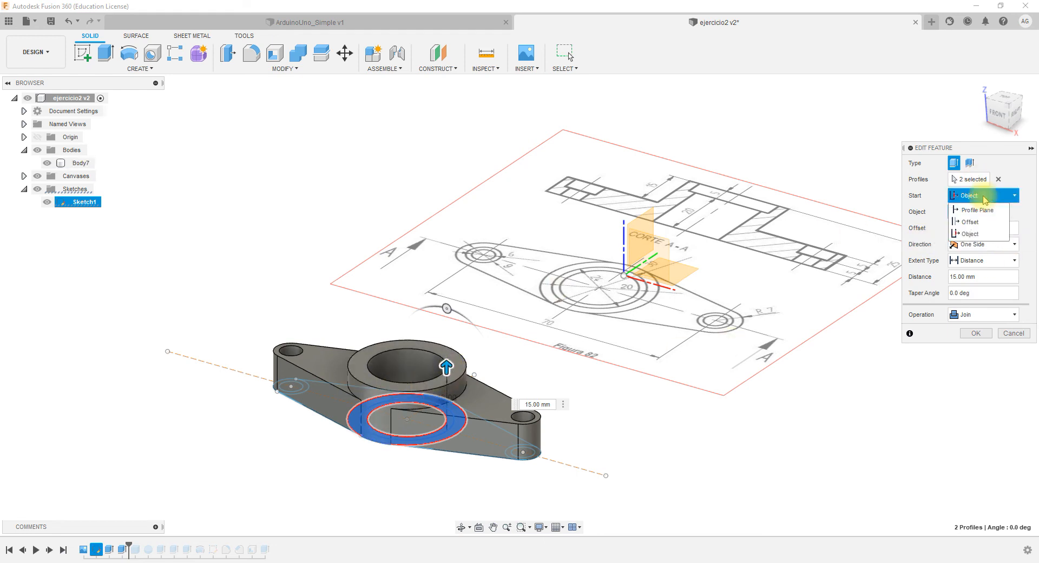
left_click(970, 222)
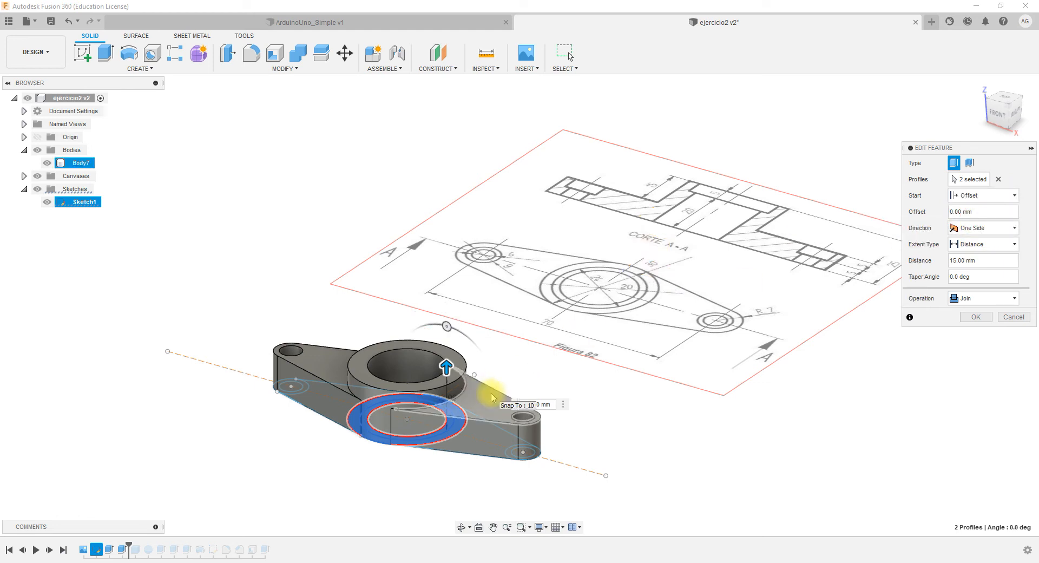
mouse_move(448, 371)
left_mouse_down()
mouse_move(450, 332)
mouse_move(456, 370)
left_mouse_up()
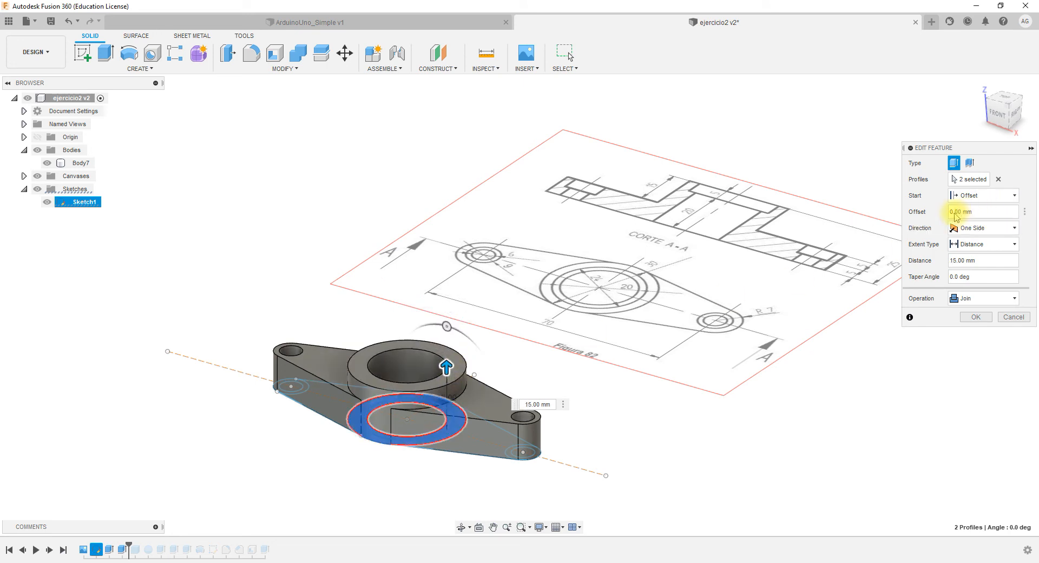
left_click(971, 212)
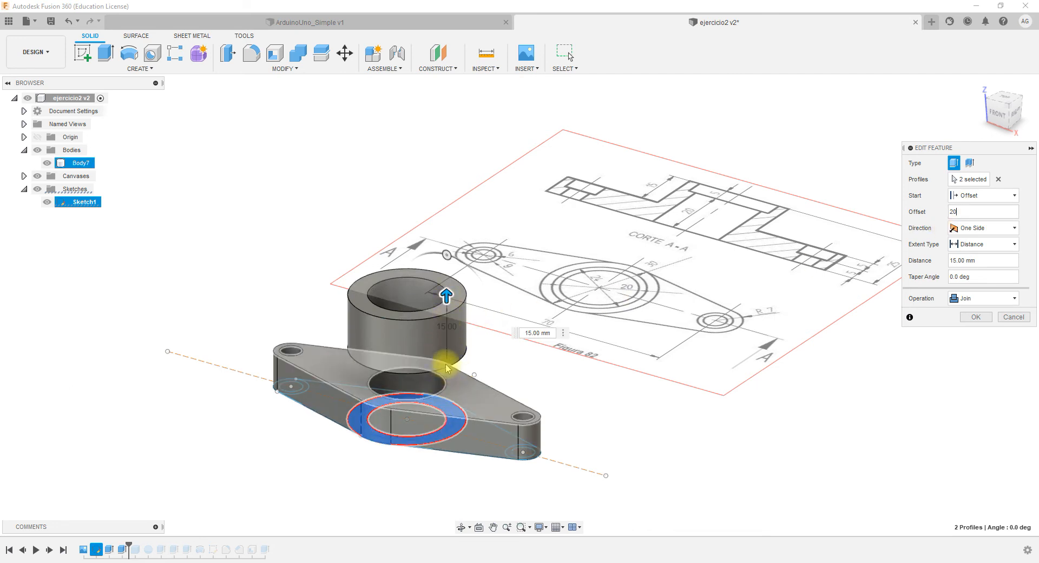
left_click(452, 301)
left_click_drag(452, 301, 452, 273)
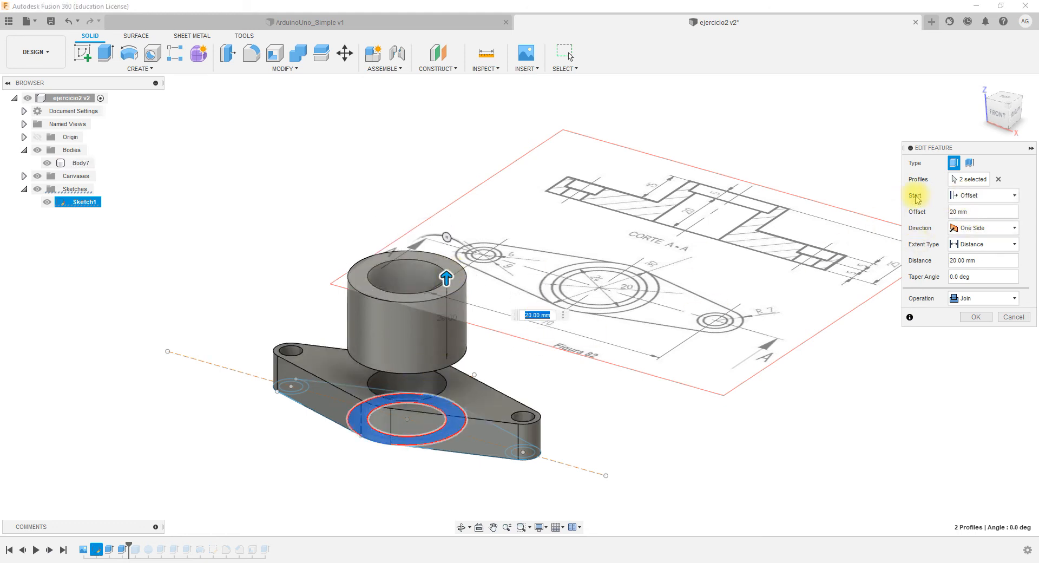
Return the central ring extrusion's start to Profile Plane and try the Symmetric direction.
left_click(960, 195)
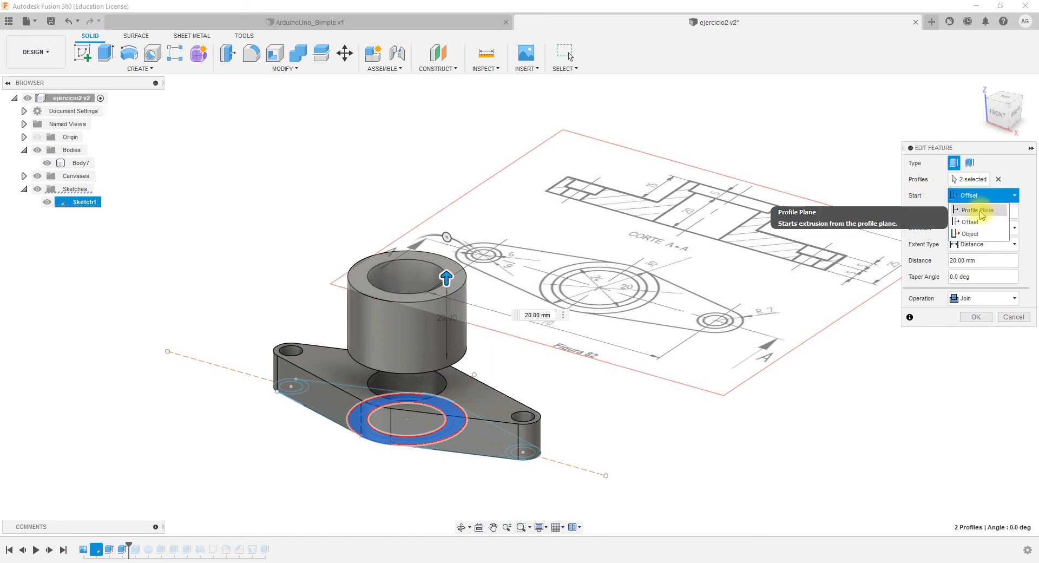
left_click(977, 210)
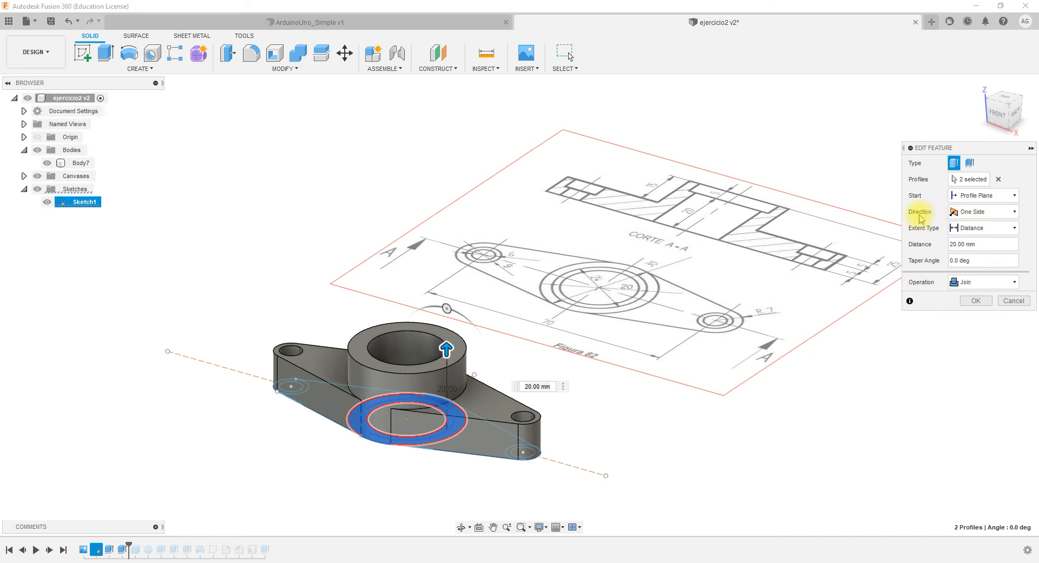
left_click(985, 213)
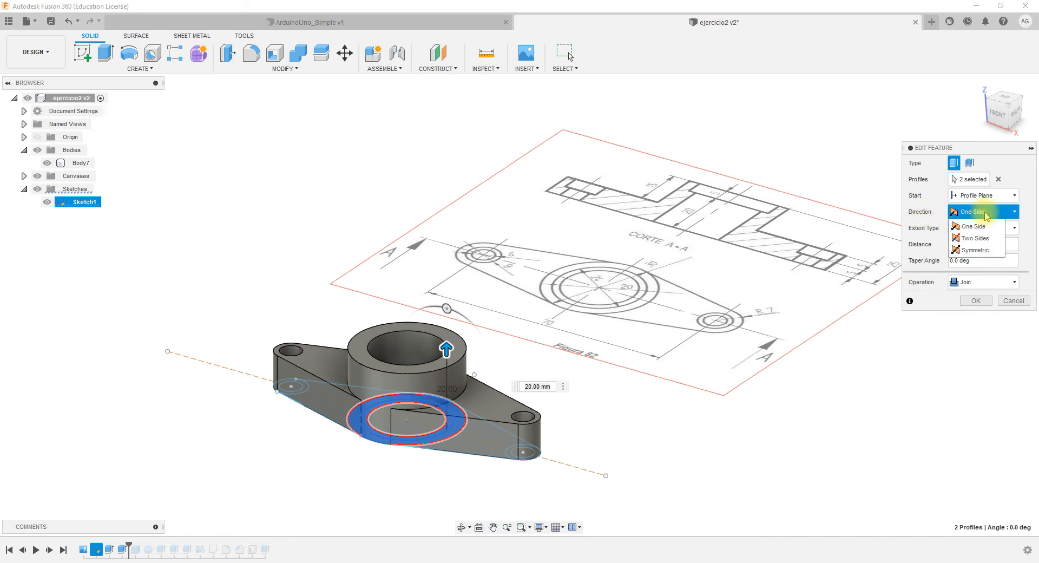
left_click(977, 250)
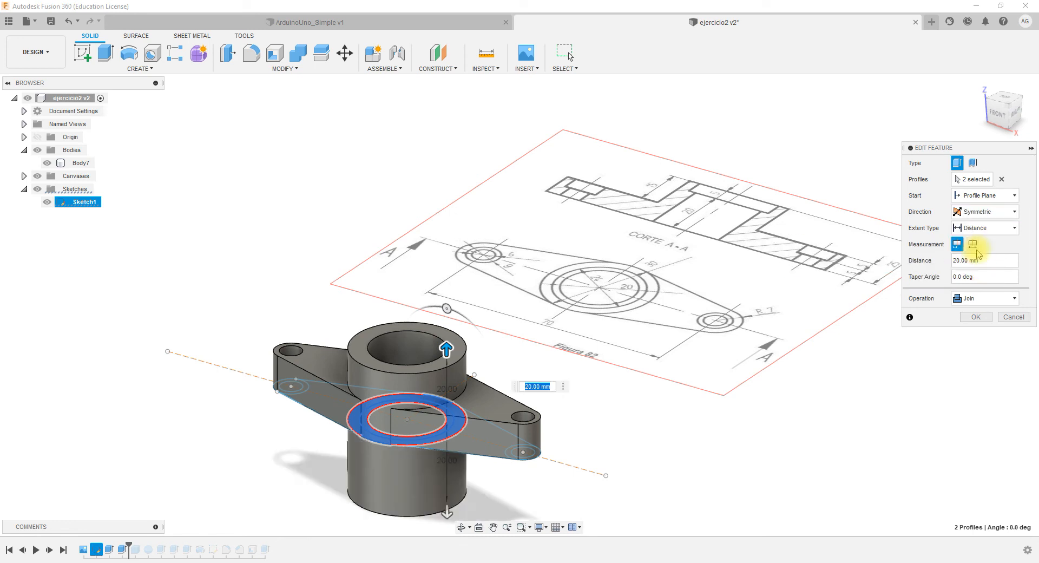
Try the Two Sides direction for the ring extrusion, with 35 mm on side 1 and 5 mm on side 2.
left_click(987, 211)
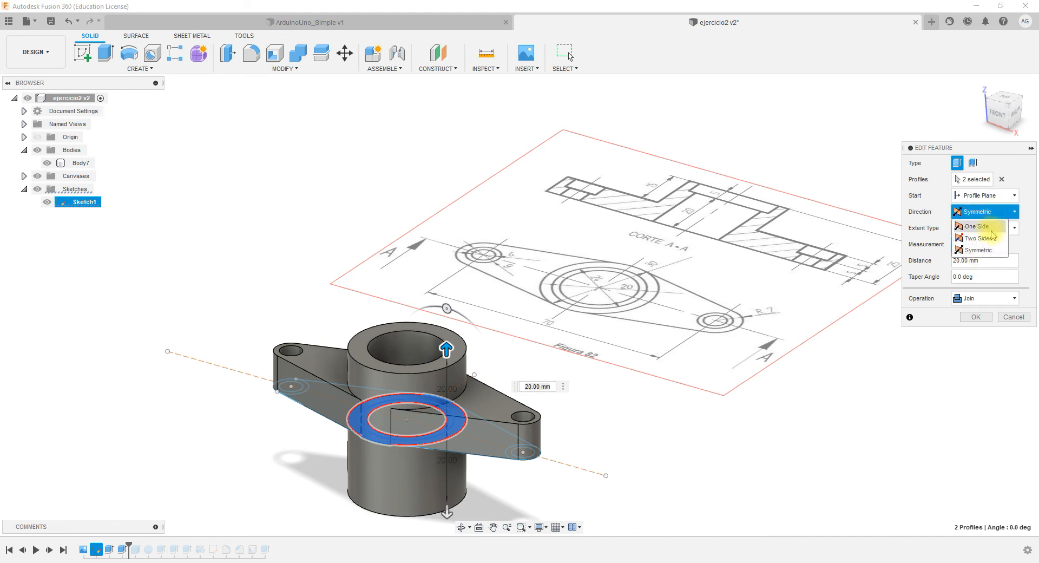
left_click(979, 238)
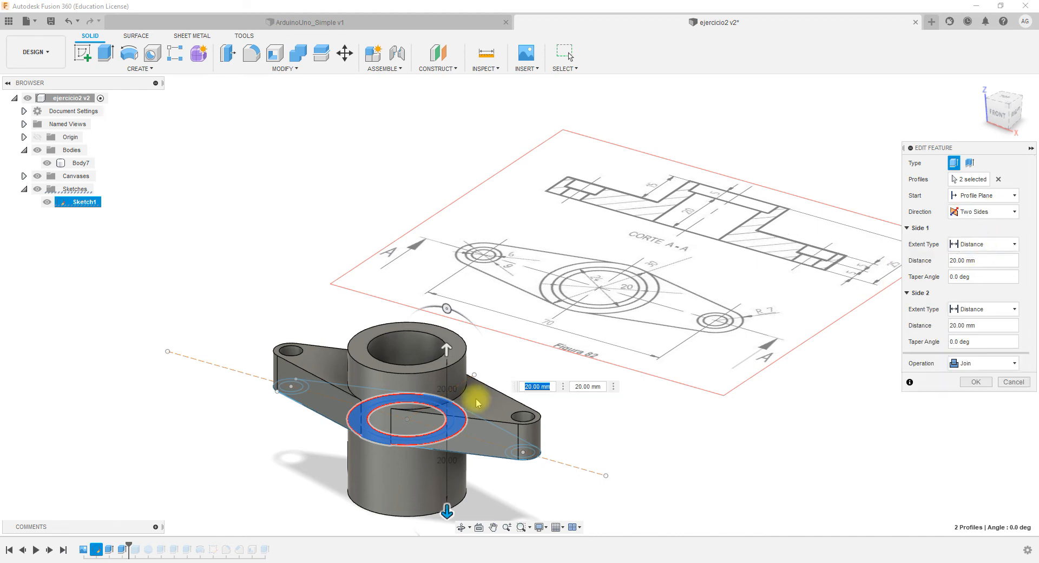
left_click_drag(445, 347, 450, 294)
left_click_drag(452, 505, 445, 456)
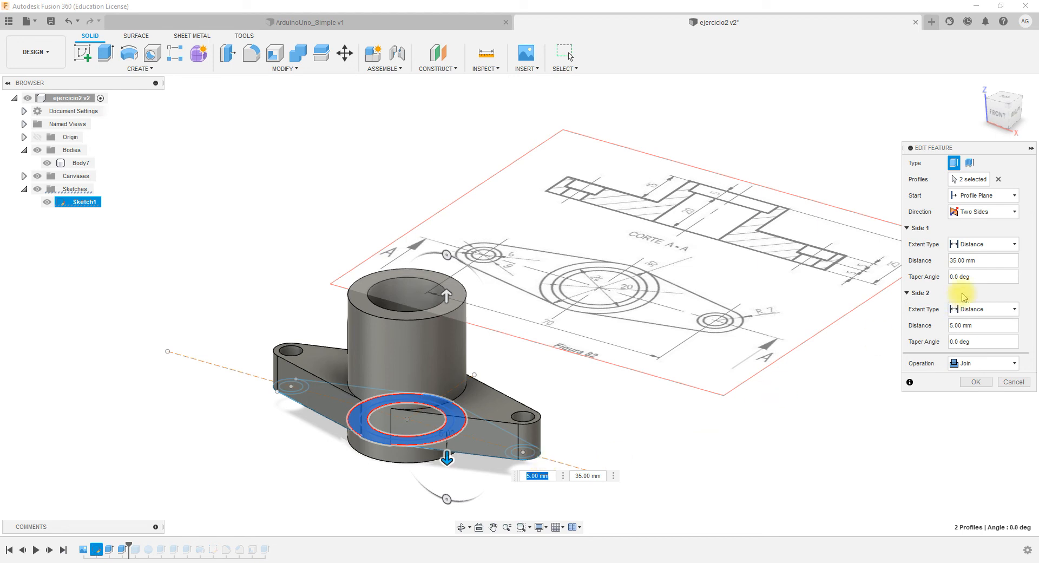
Set the ring extrusion back to One Side with a distance of 25 mm and apply the edit.
left_click(980, 211)
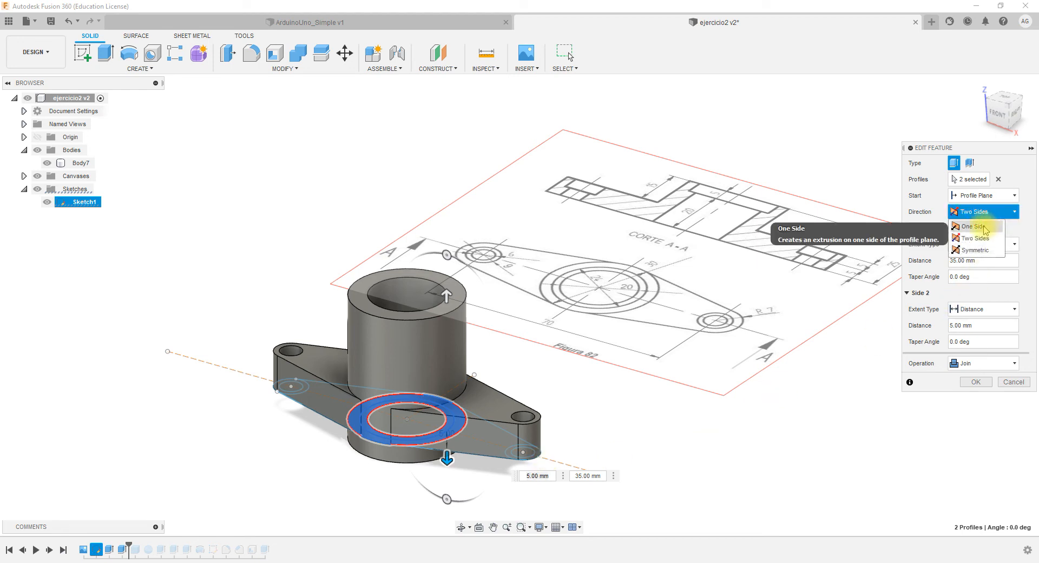
left_click(983, 228)
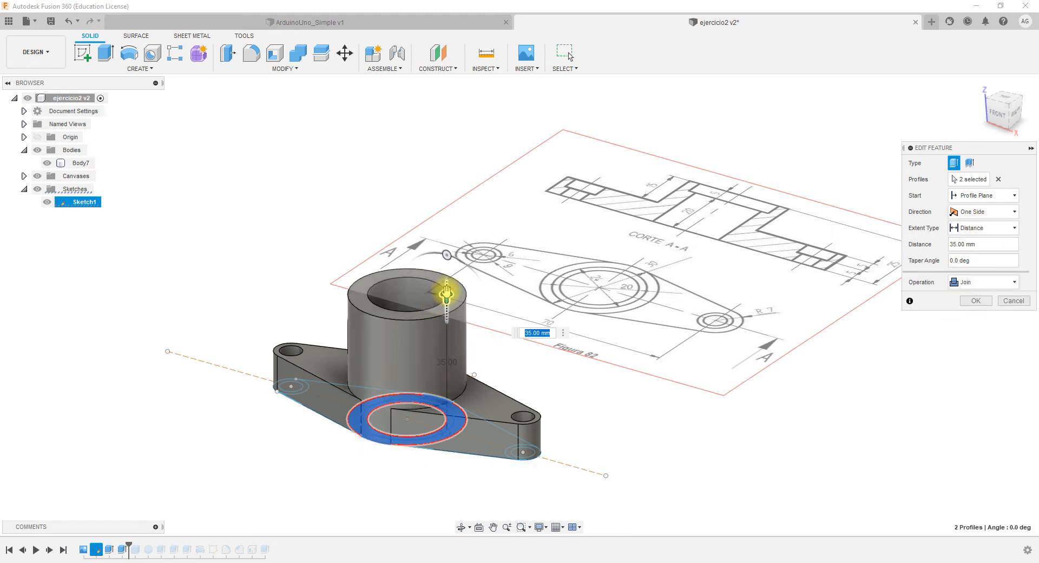
left_click_drag(446, 292, 445, 331)
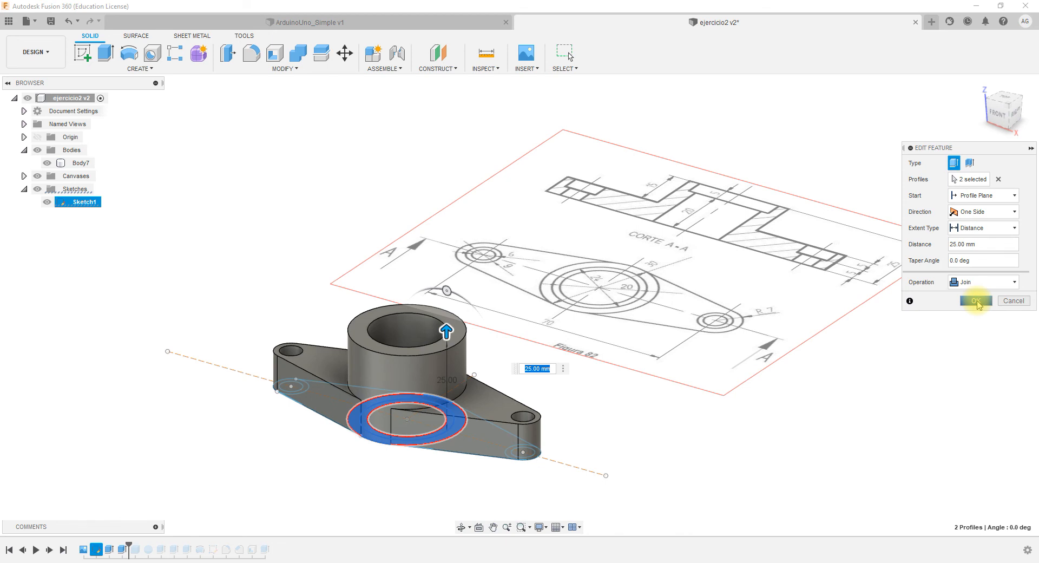
left_click(975, 301)
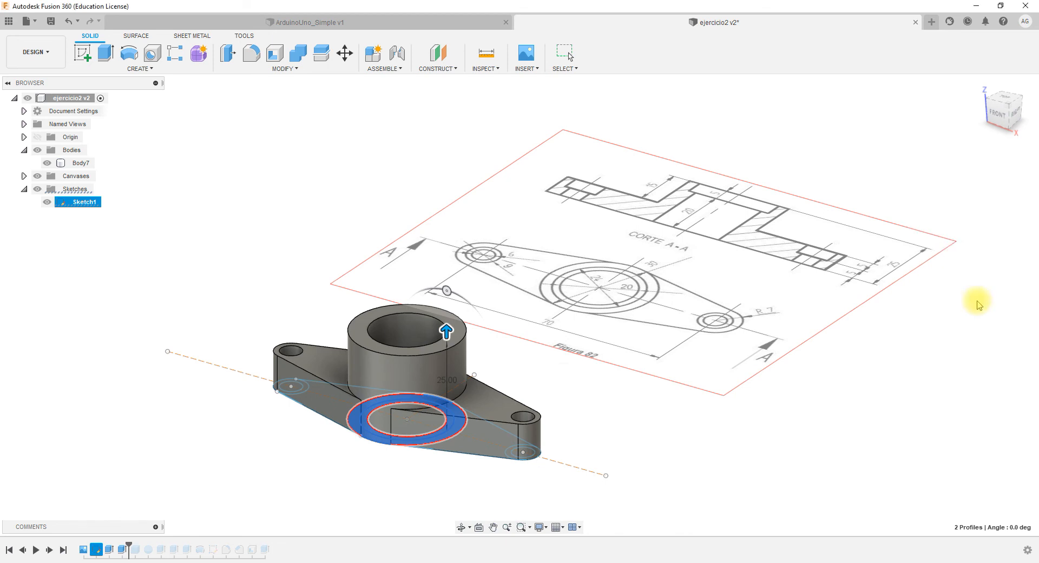
left_click(747, 409)
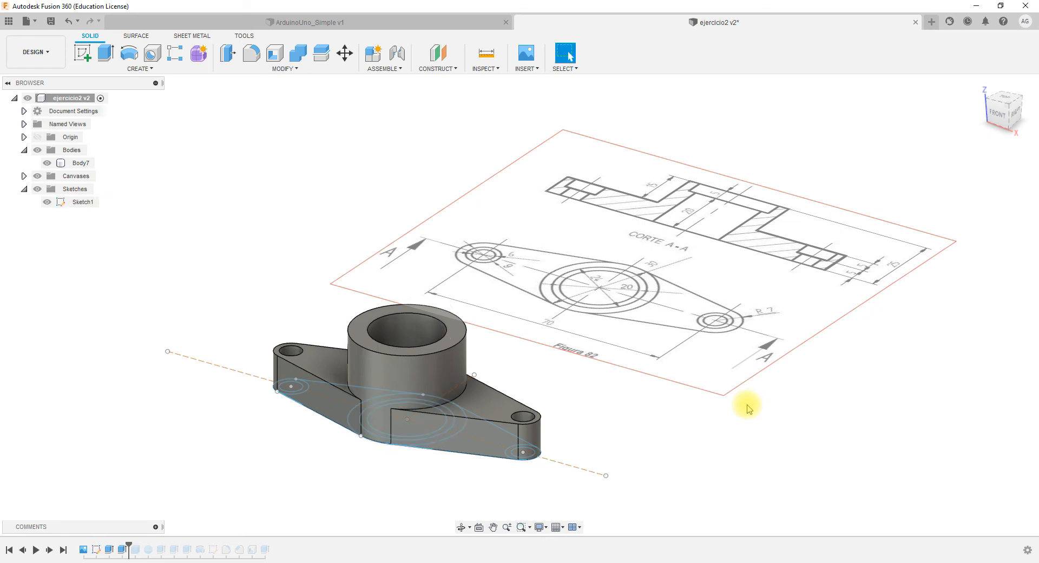
Cut the narrow ring profile between the two inner central circles 25 mm through the flange, hiding the body only while selecting the profile.
left_click(107, 57)
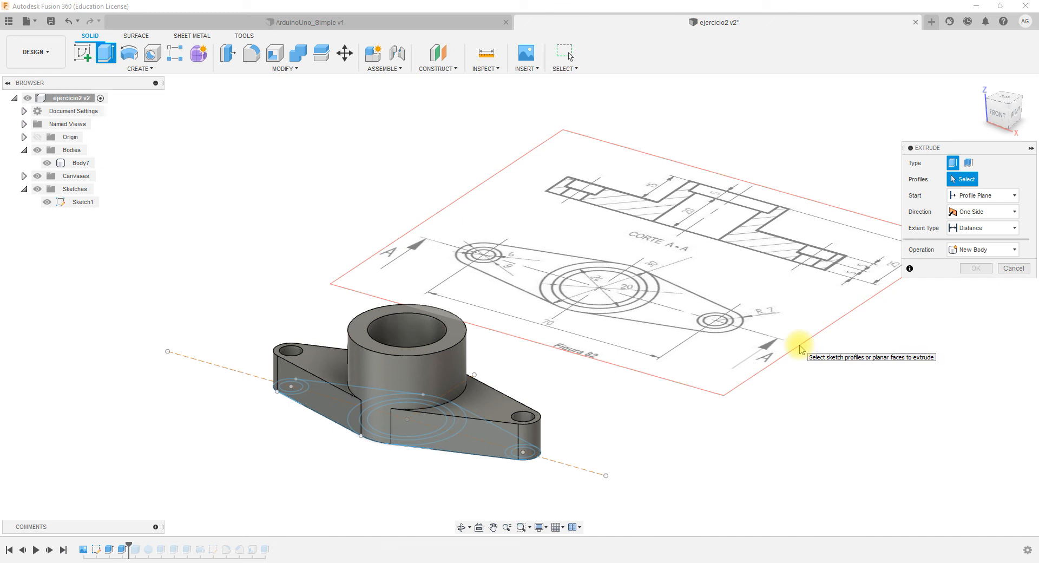
left_click(47, 163)
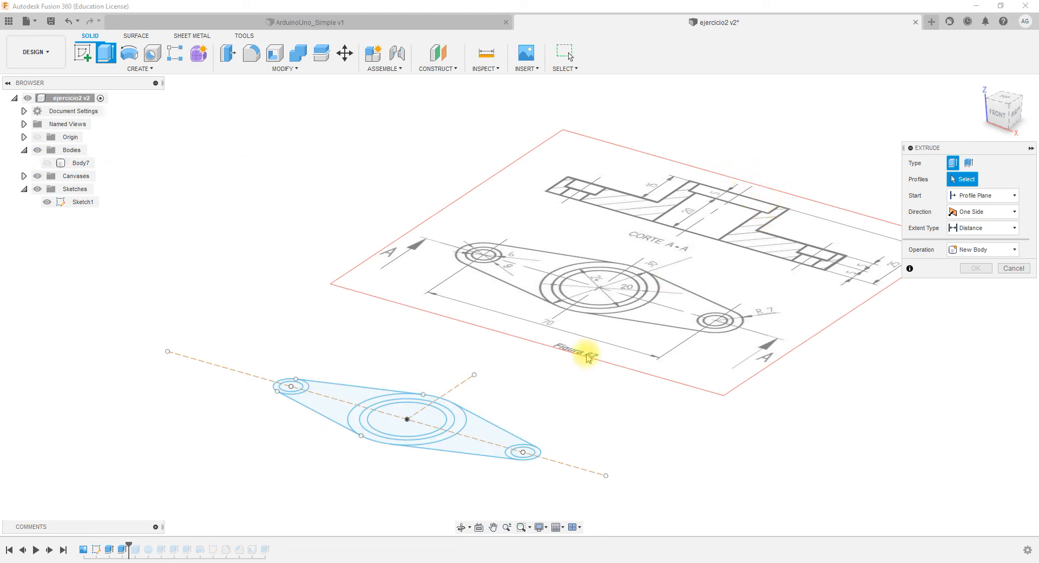
left_click(448, 423)
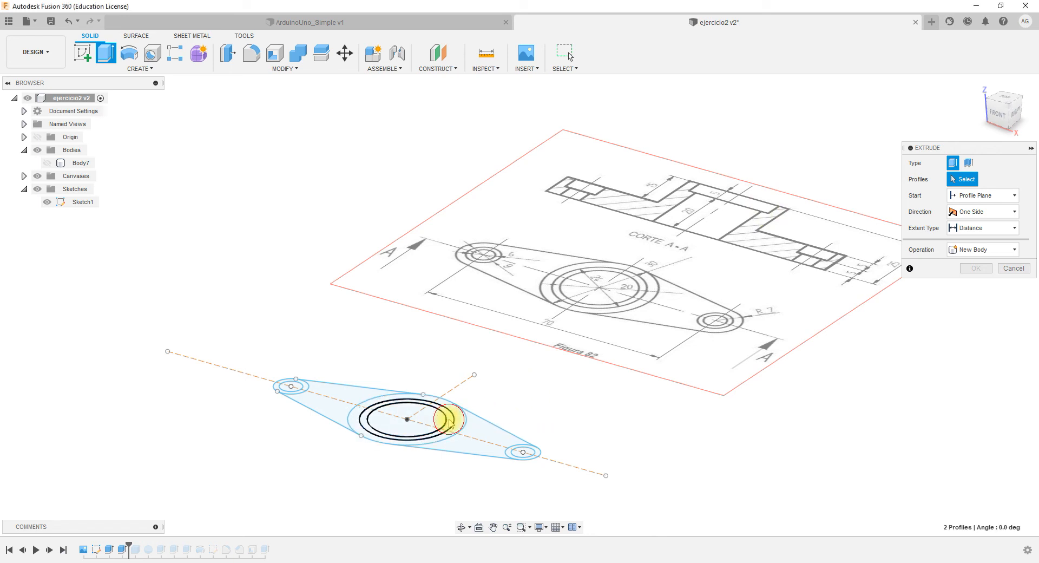
left_click(48, 163)
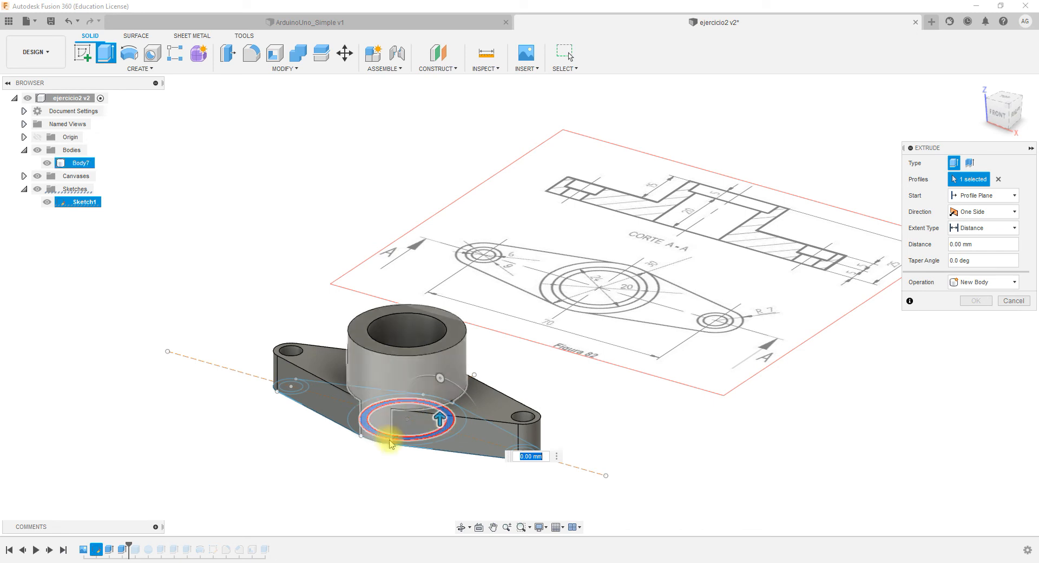
left_click_drag(442, 398, 440, 329)
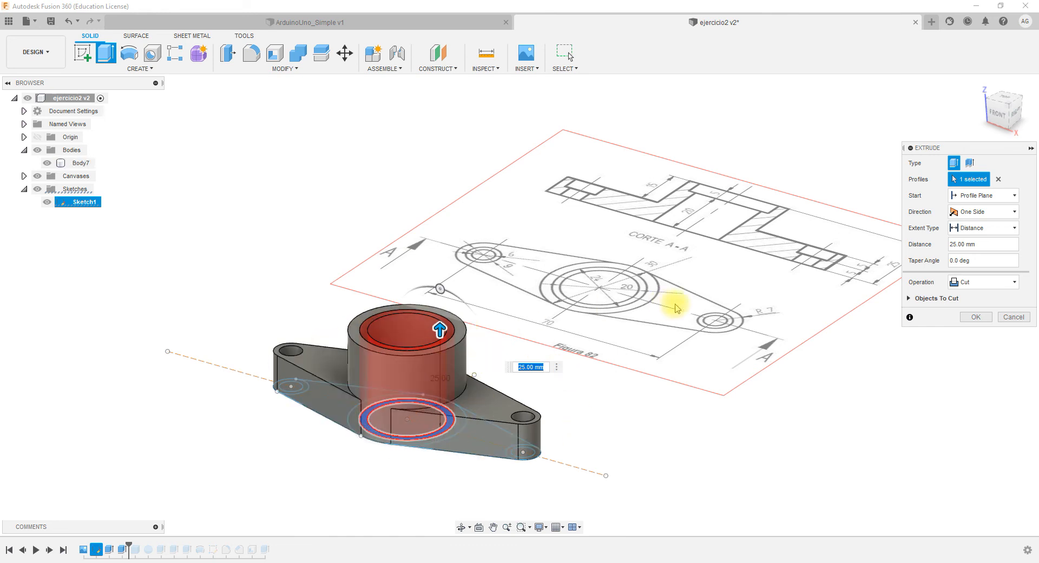
mouse_move(439, 328)
left_mouse_down()
mouse_move(441, 310)
mouse_move(439, 328)
left_mouse_up()
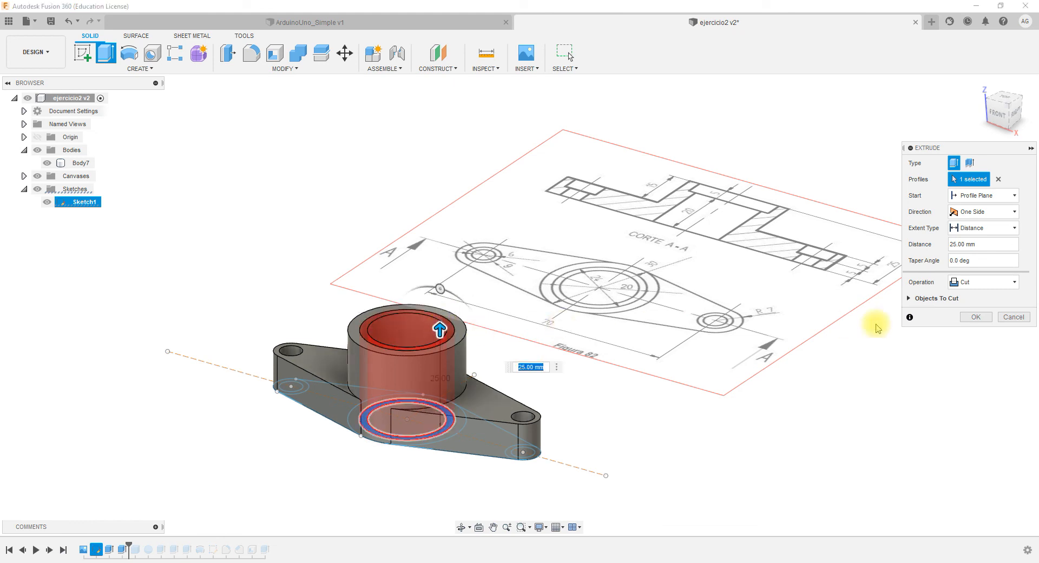
left_click(975, 318)
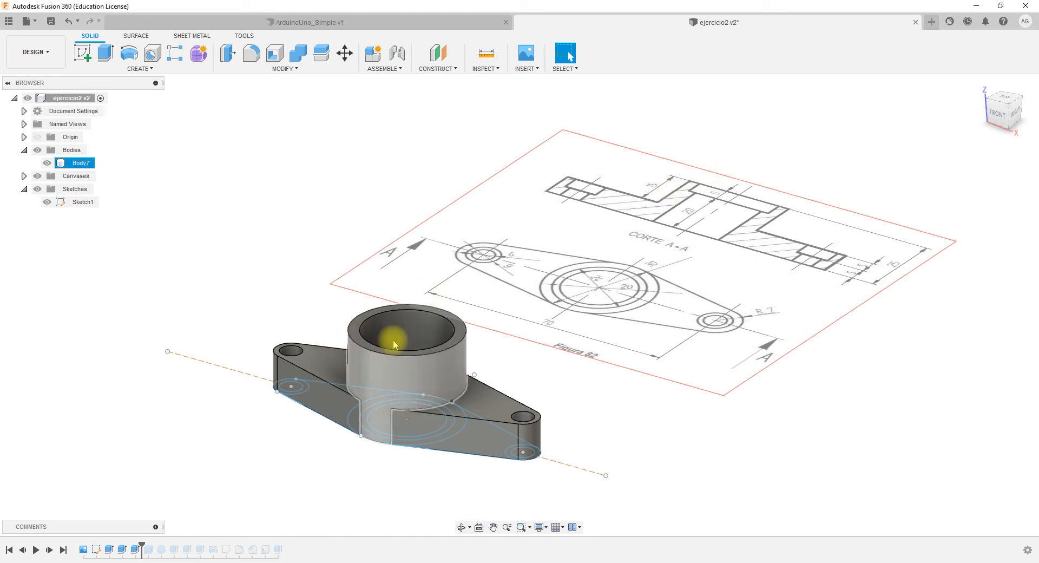
Reopen the central ring-shaped cut for editing and change its start to Object.
left_click(136, 549)
right_click(136, 549)
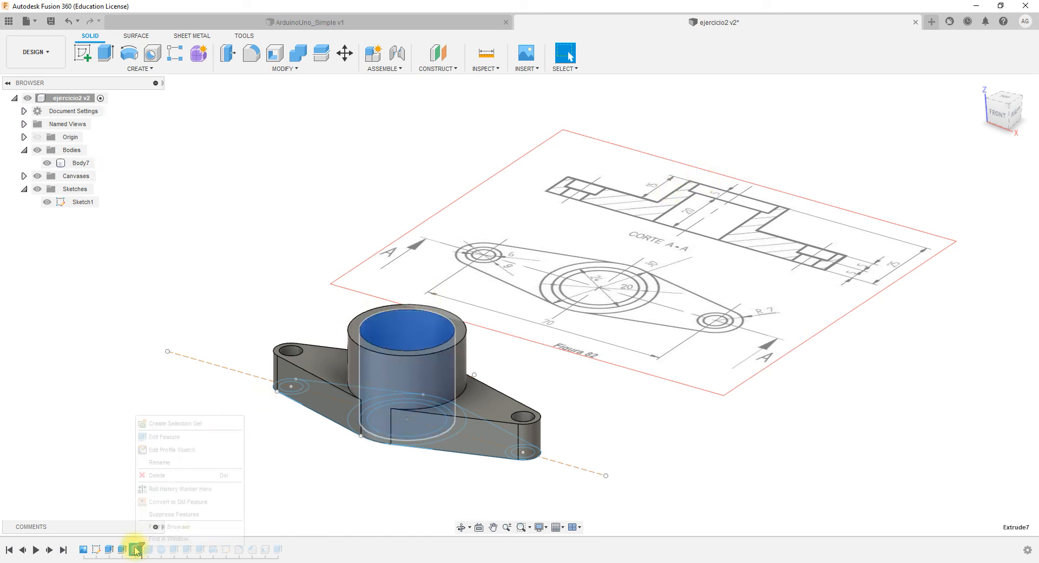
left_click(179, 437)
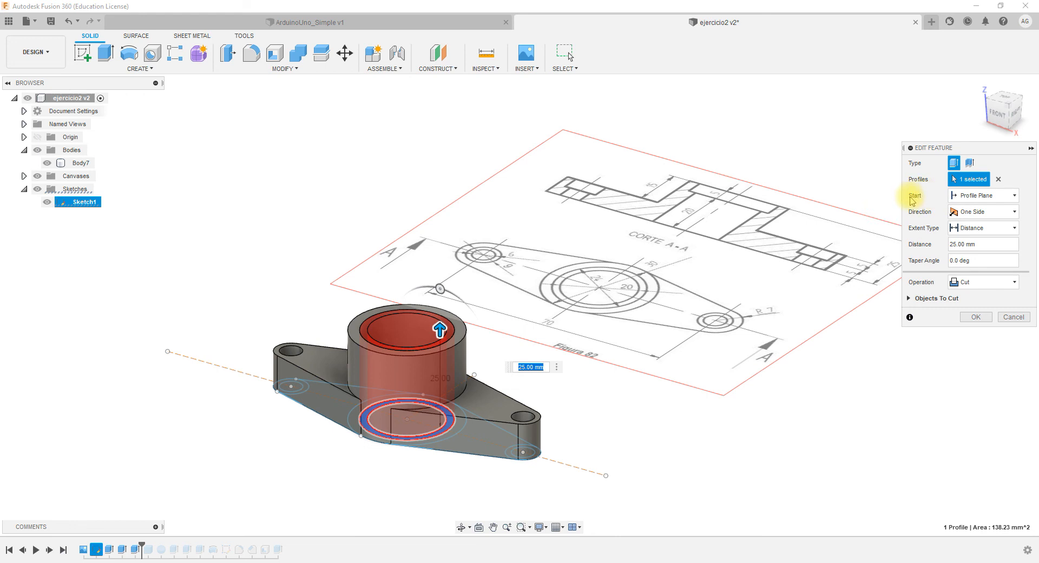
left_click(980, 195)
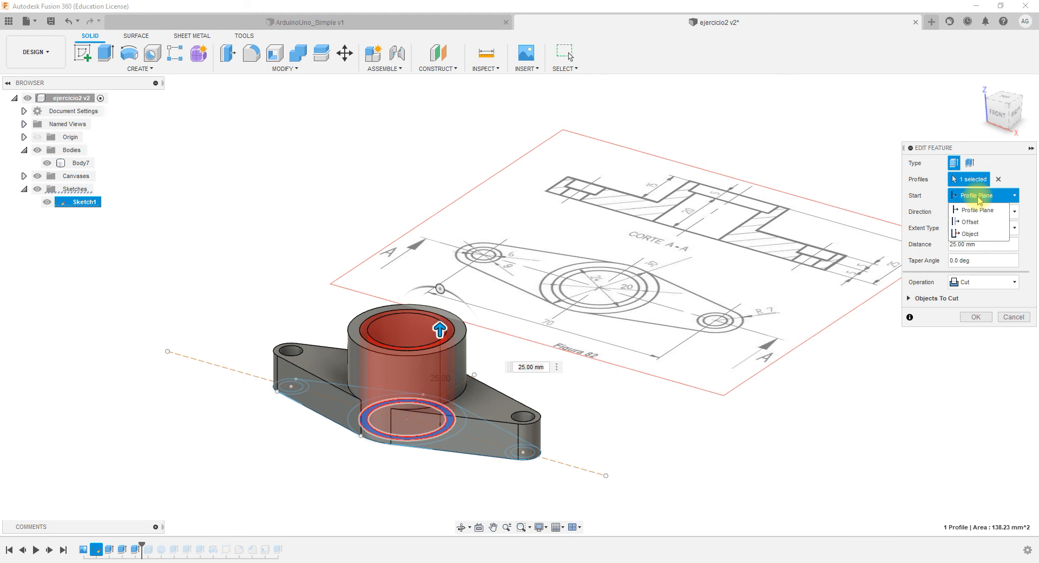
left_click(972, 234)
Try the raised ring's outer cylindrical face as the cut's start object with a 14 mm distance, and clear that object selection.
left_click(466, 330)
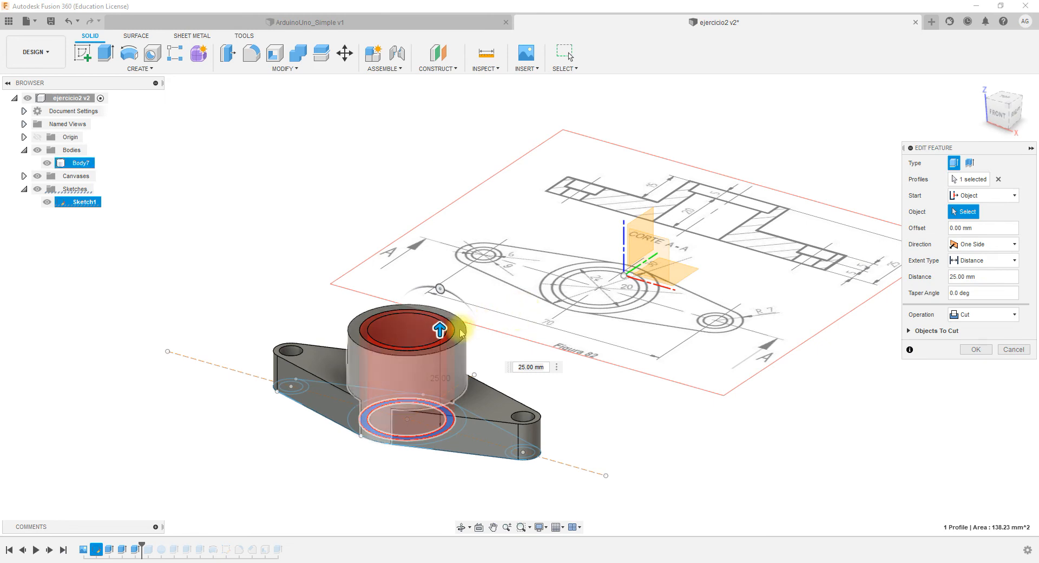
scroll(348, 327, "up", 3)
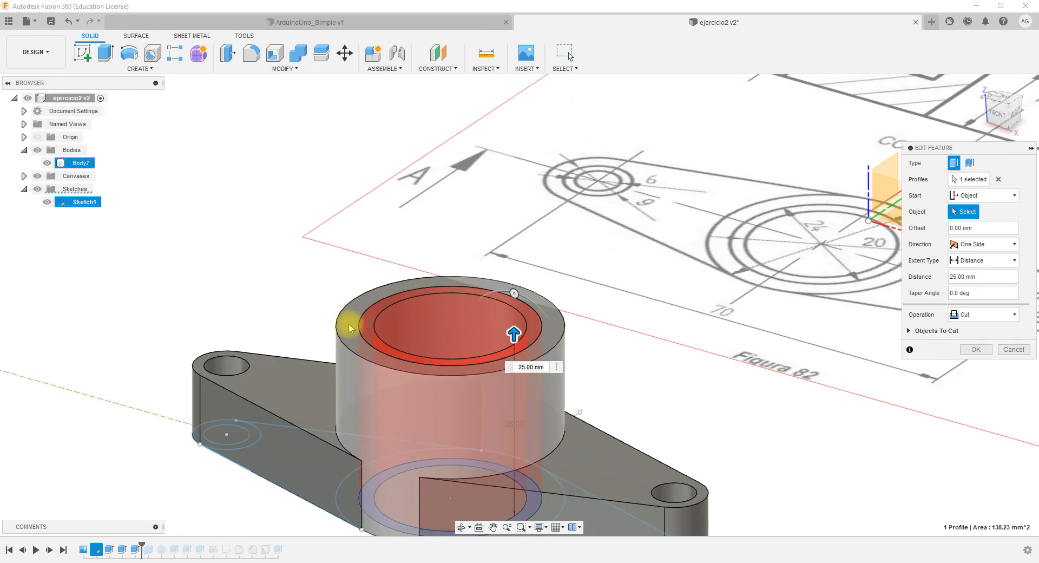
left_click(349, 327)
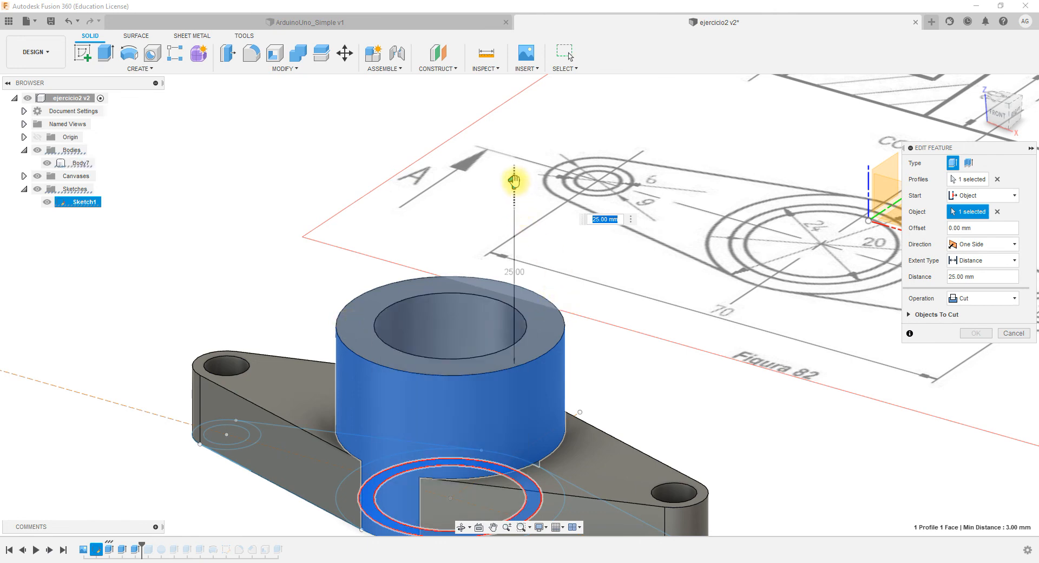
left_click_drag(513, 181, 517, 257)
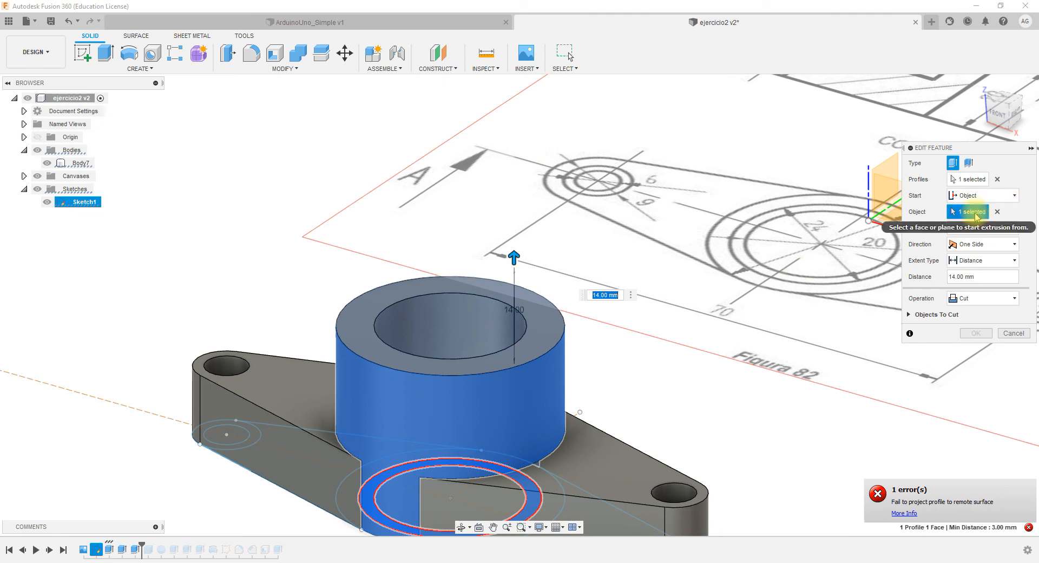
left_click(997, 211)
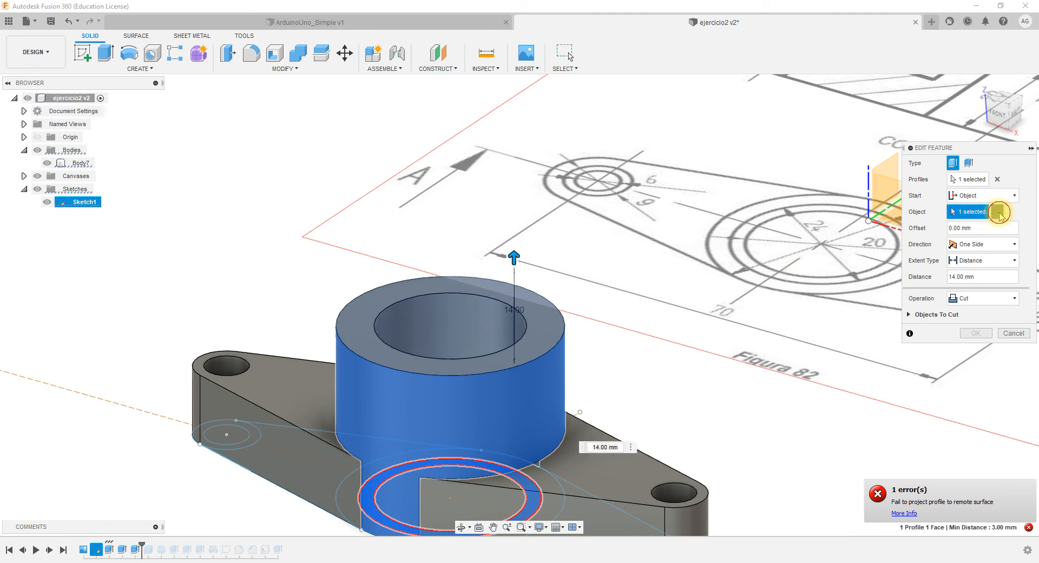
Use the raised ring's top annular face as the cut's start object and direct the cut 2 mm downward into the ring.
left_click(538, 318)
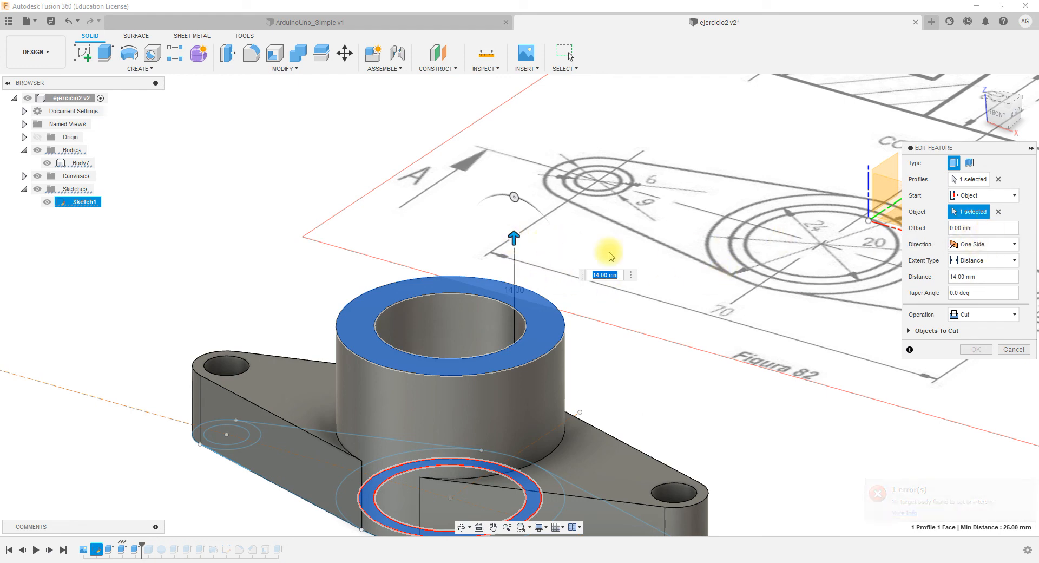
left_click_drag(514, 247, 513, 182)
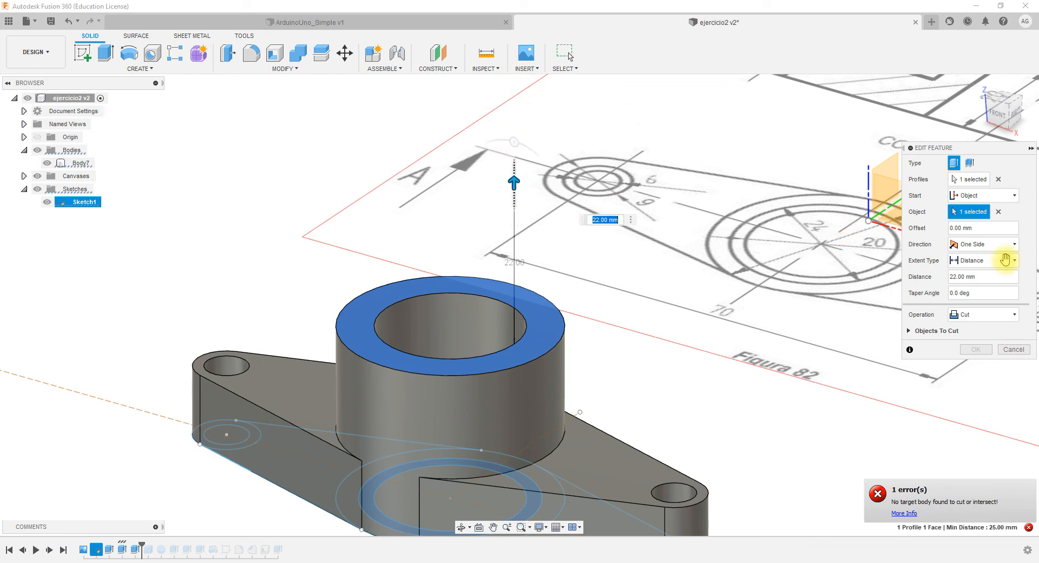
left_click(980, 315)
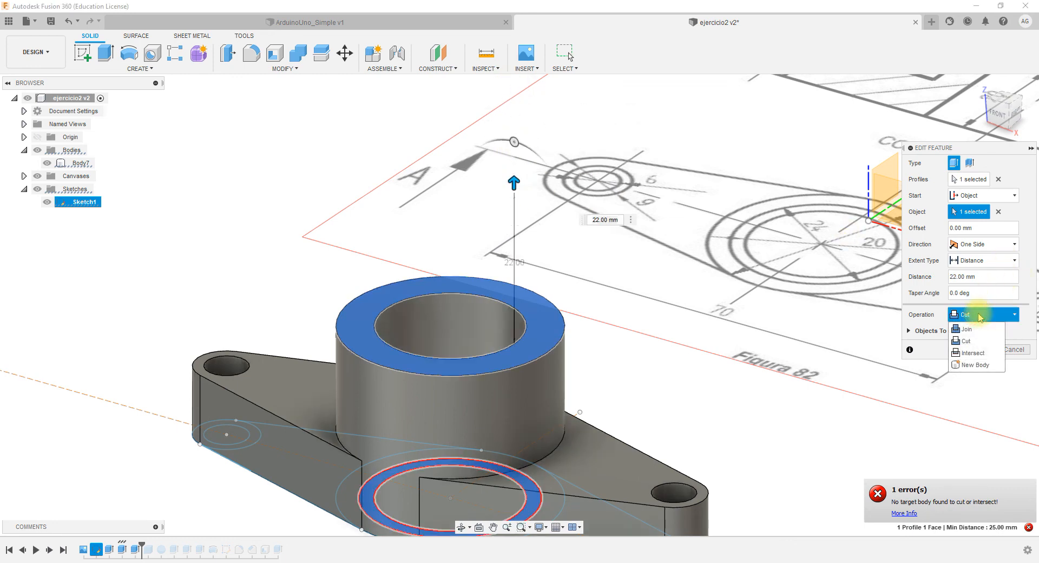
left_click(971, 340)
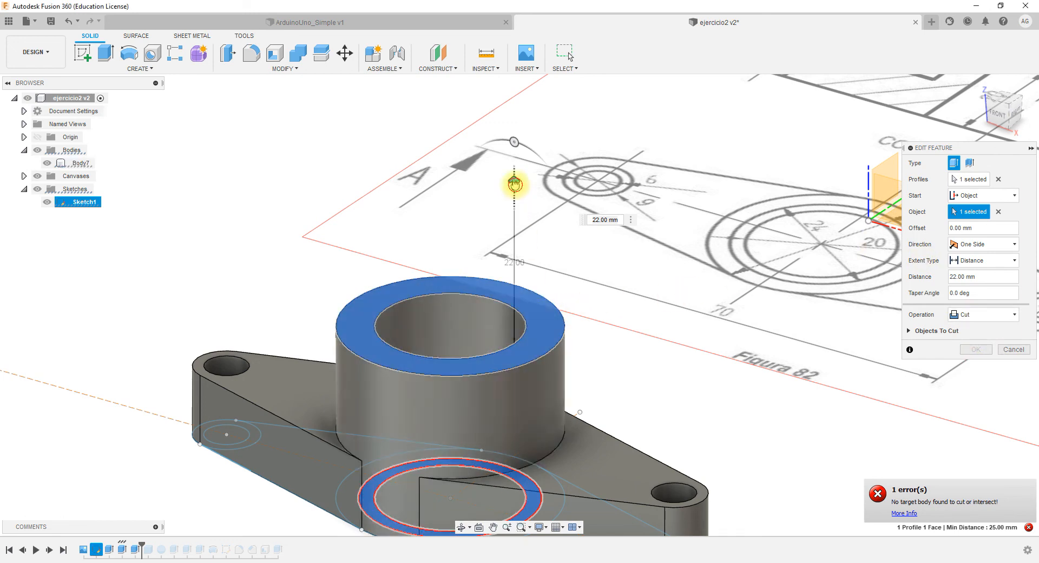
left_click_drag(513, 181, 512, 362)
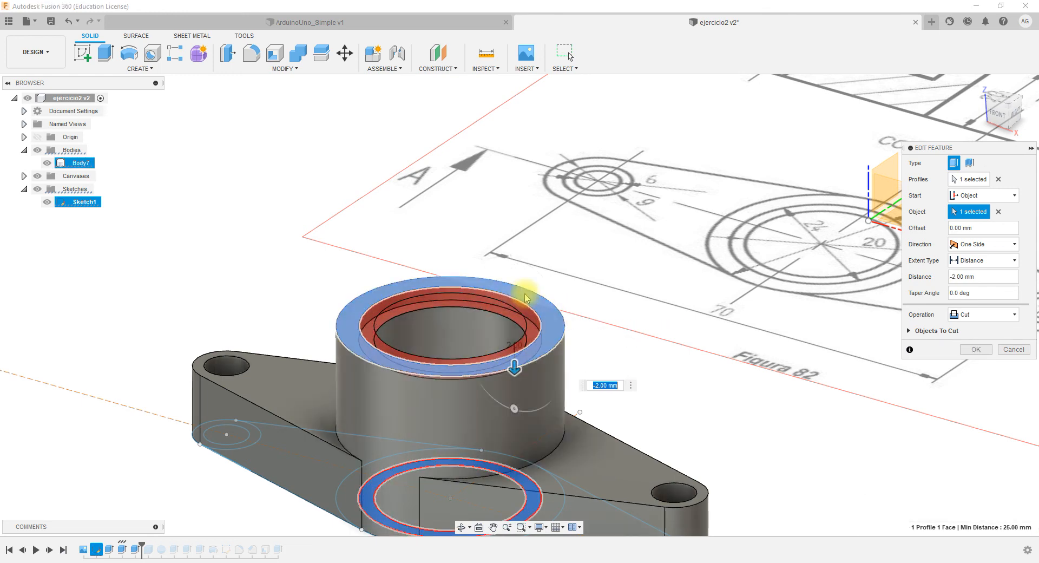
Deepen the counterbore cut from the ring's top face by setting its distance to -5 mm.
left_click(534, 312)
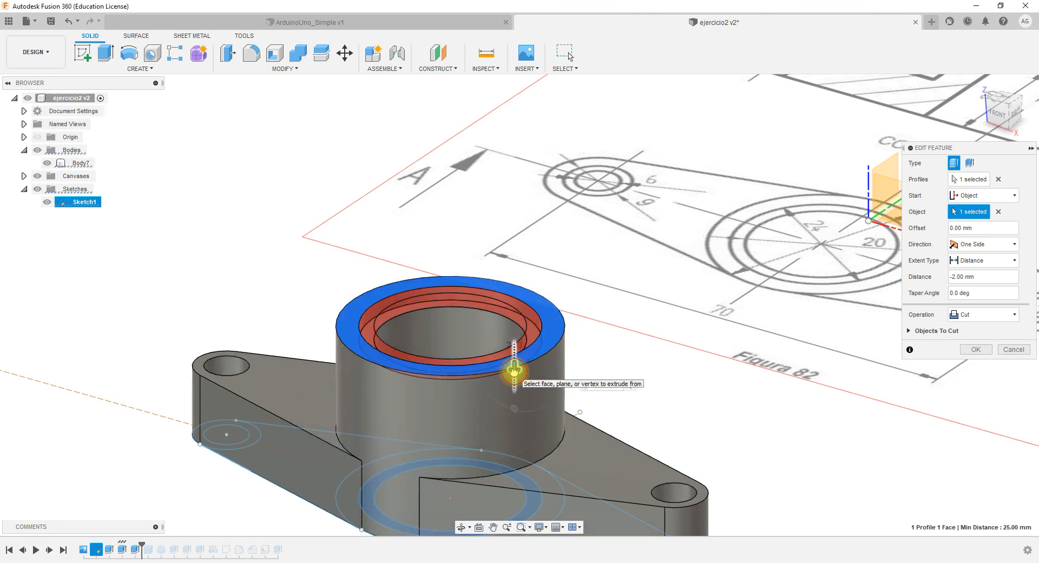
left_click_drag(515, 368, 514, 378)
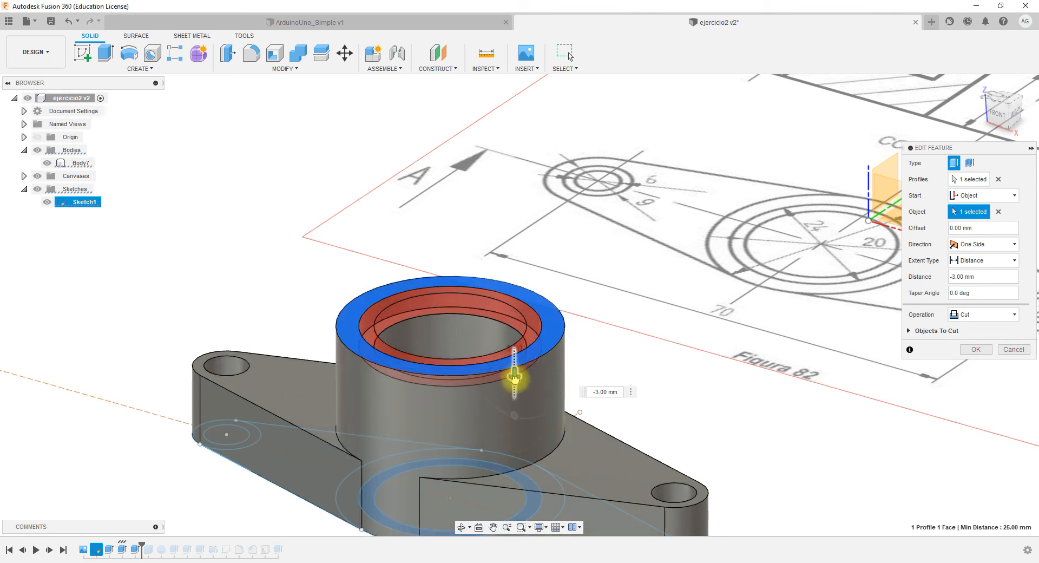
scroll(625, 368, "down", 5)
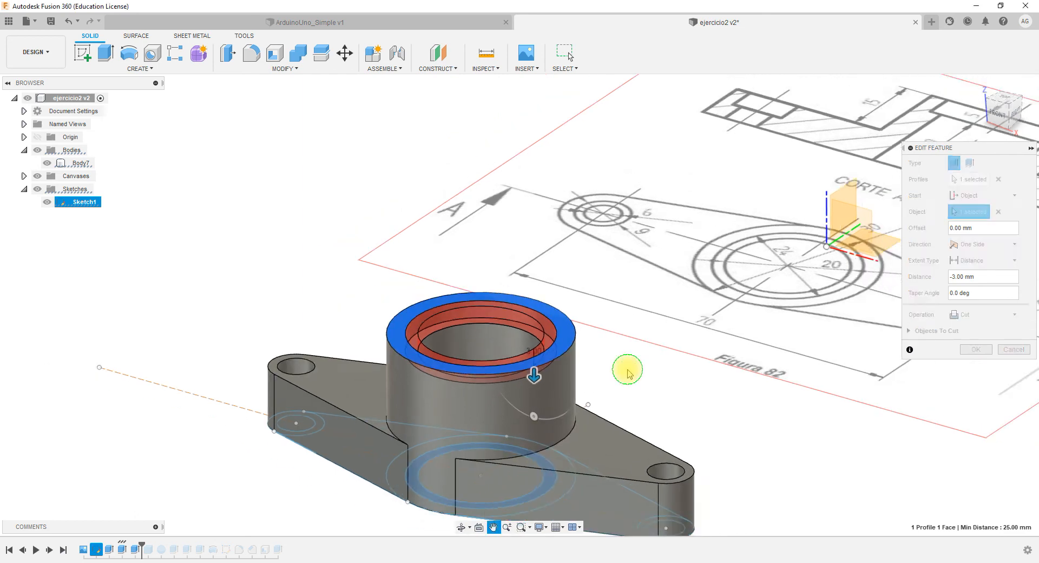
mouse_move(549, 379)
left_mouse_down()
mouse_move(546, 456)
mouse_move(549, 384)
left_mouse_up()
middle_click_drag(670, 378, 530, 370)
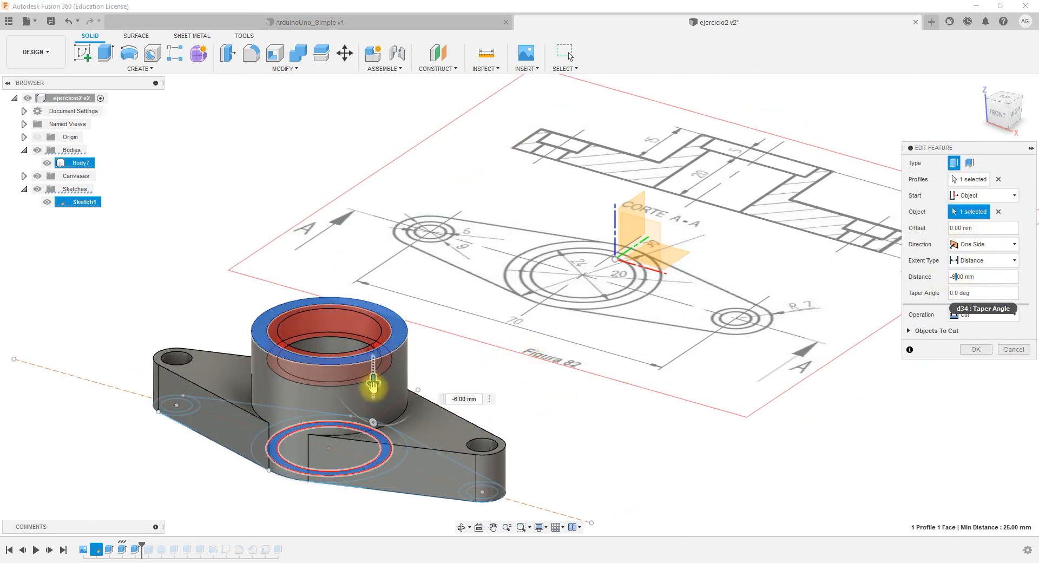
mouse_move(373, 384)
left_mouse_down()
mouse_move(379, 449)
mouse_move(378, 382)
mouse_move(373, 396)
left_mouse_up()
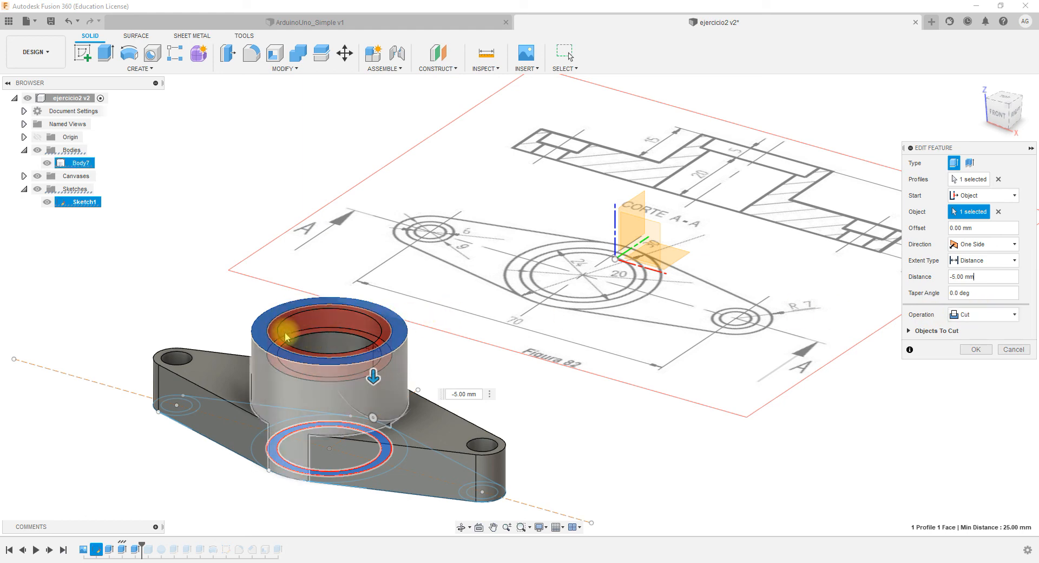
Try the Join and Intersect operations on the counterbore extrusion.
left_click(974, 317)
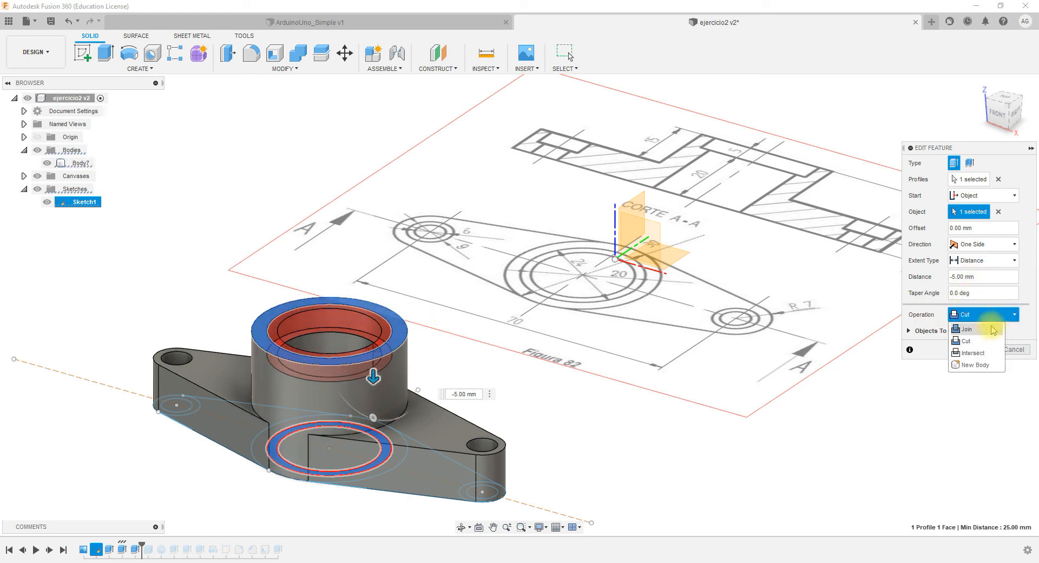
left_click(970, 324)
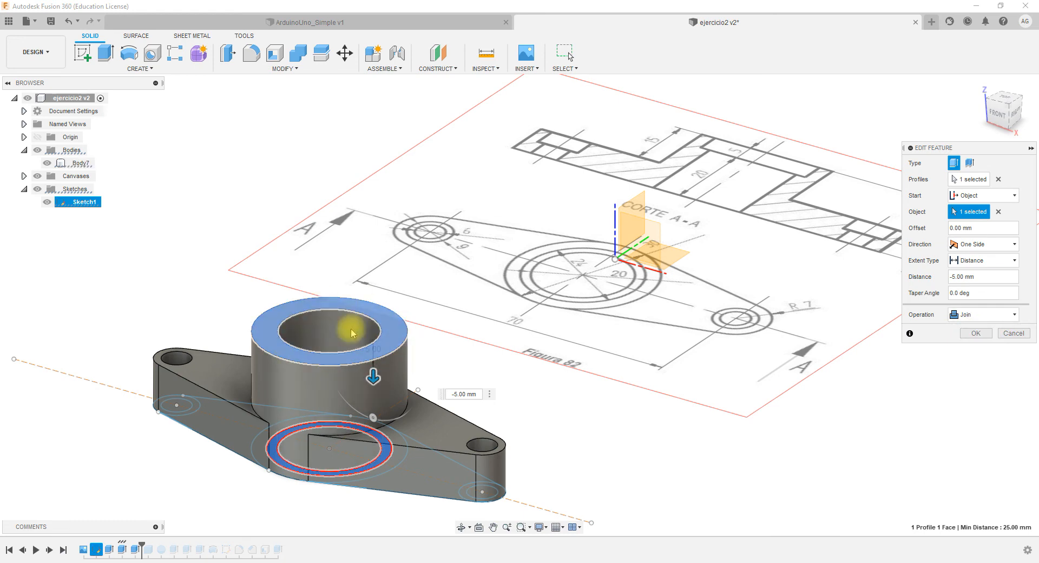
left_click(995, 316)
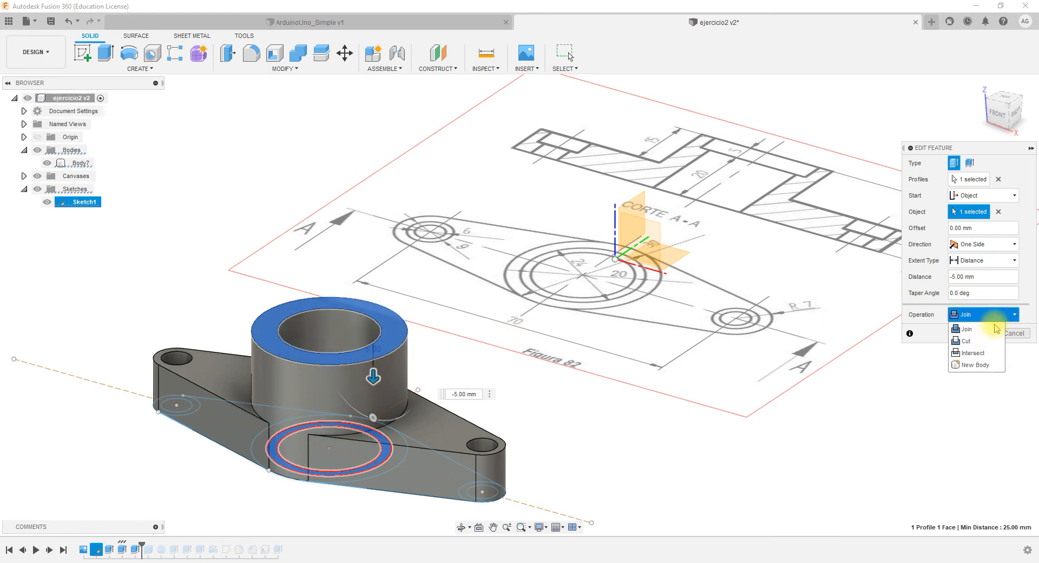
left_click(980, 353)
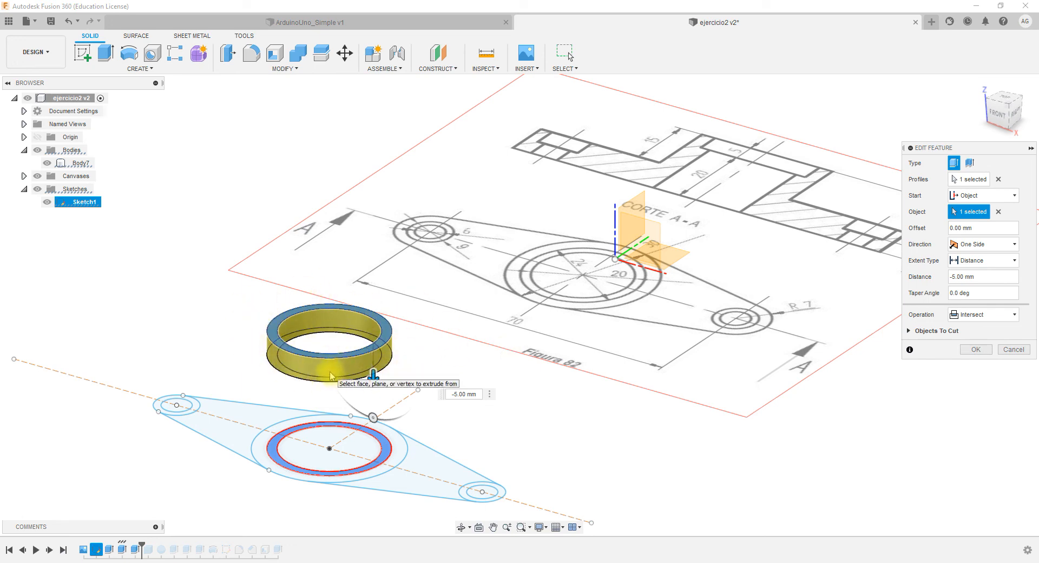
Set the counterbore extrusion's operation back to Cut and apply the feature edit.
left_click(992, 316)
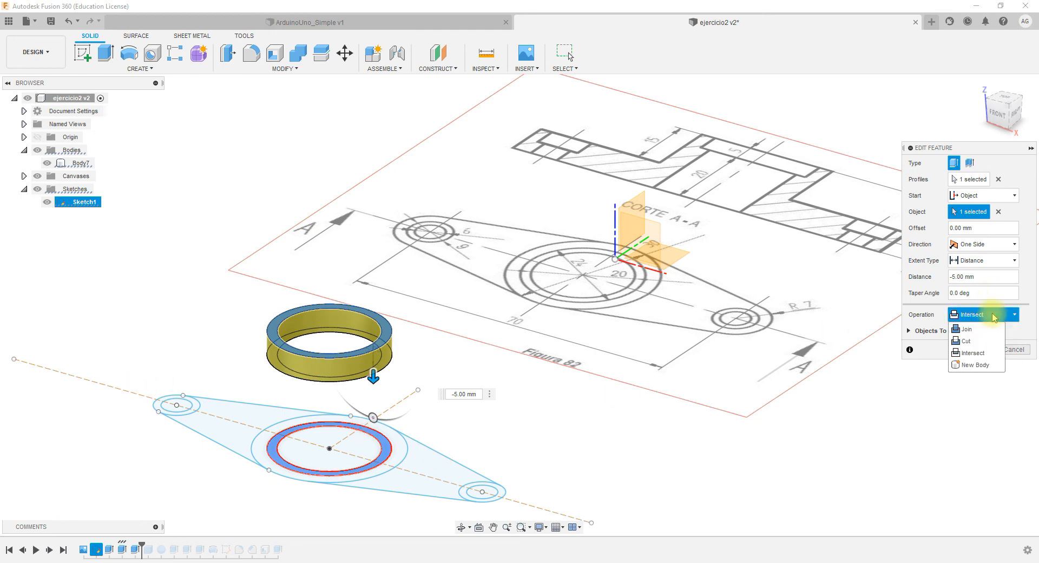
left_click(966, 340)
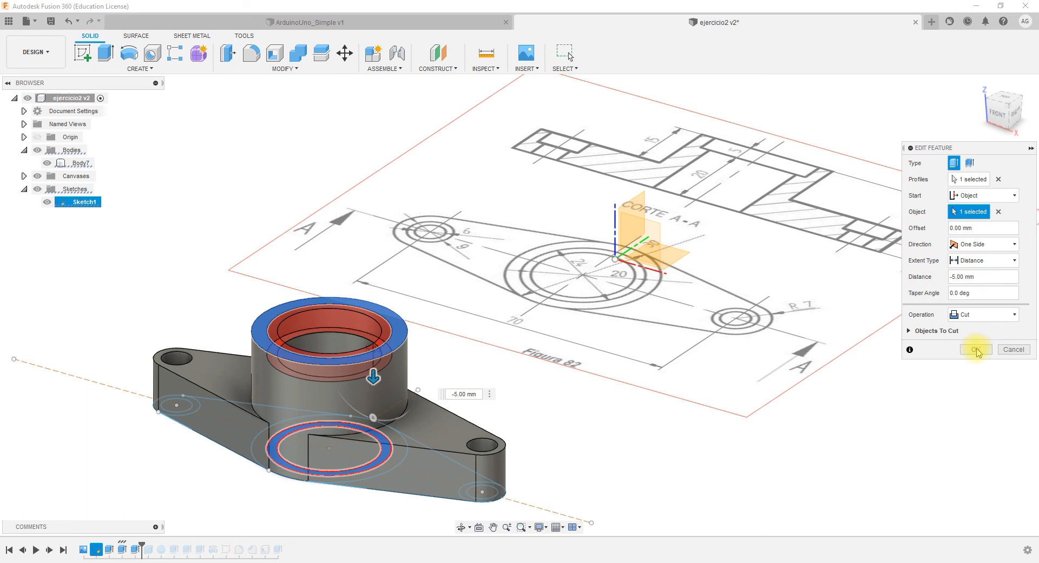
left_click(974, 349)
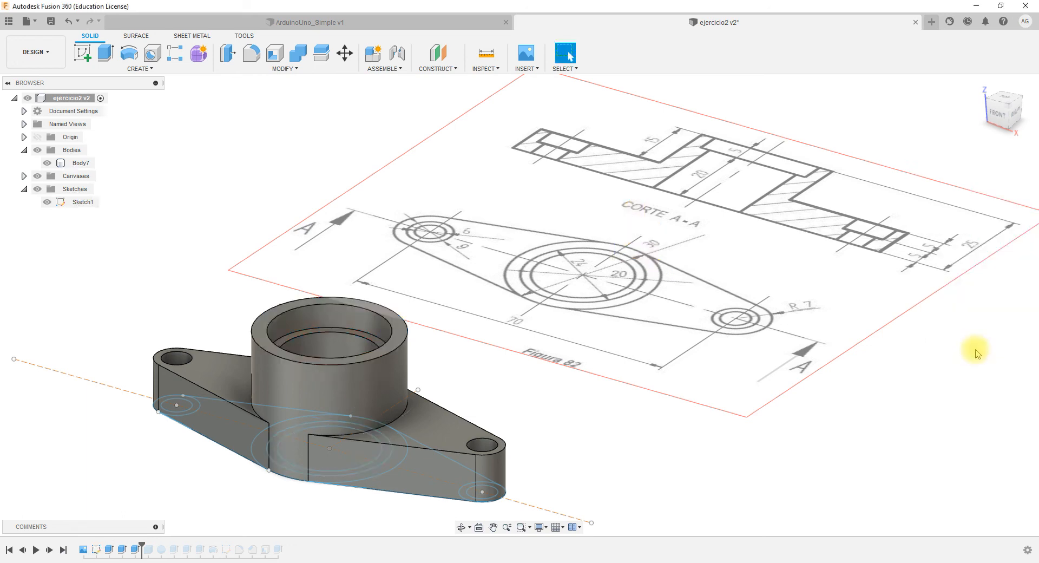
Hide the canvases and sketches so only the flange body is shown, and display it in the home view.
left_click(399, 342)
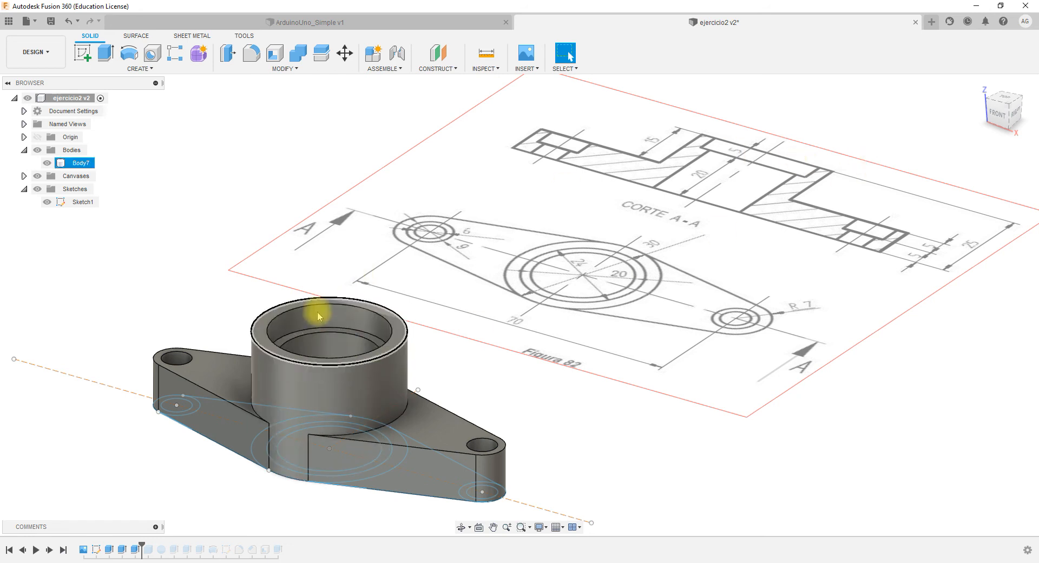
middle_click_drag(540, 408, 628, 350)
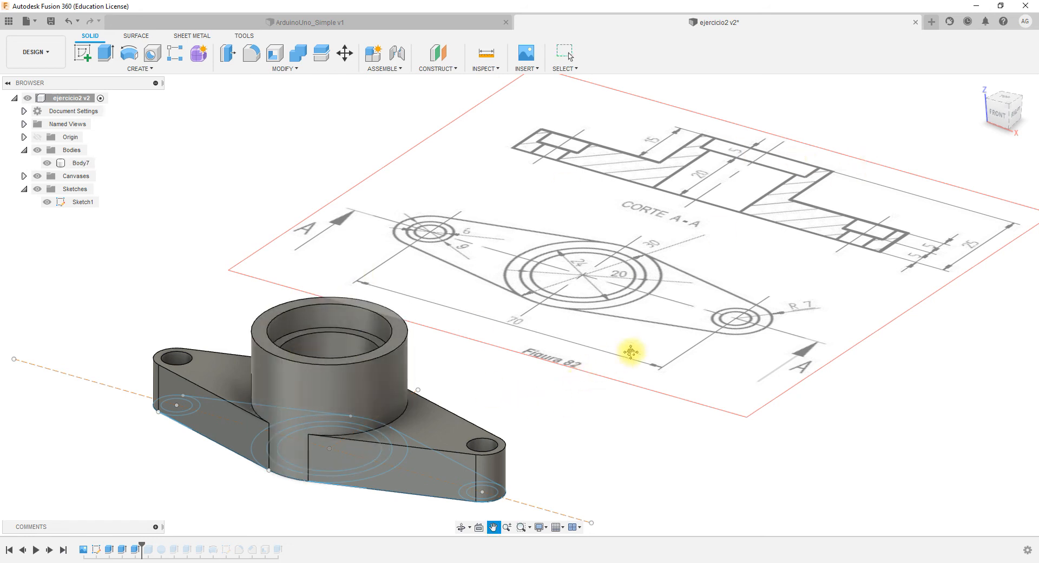
left_click(37, 177)
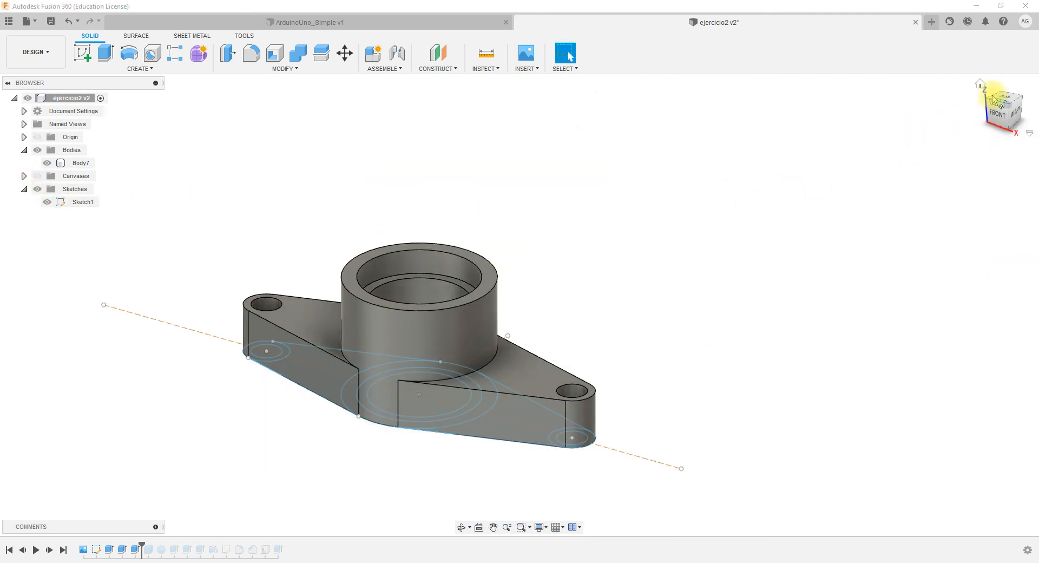
left_click(38, 189)
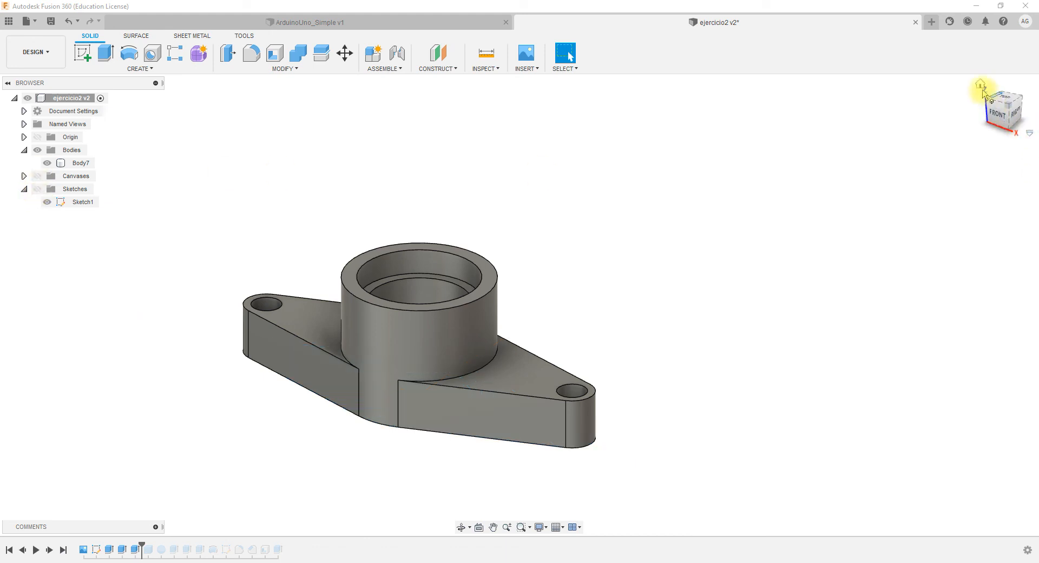
left_click(980, 85)
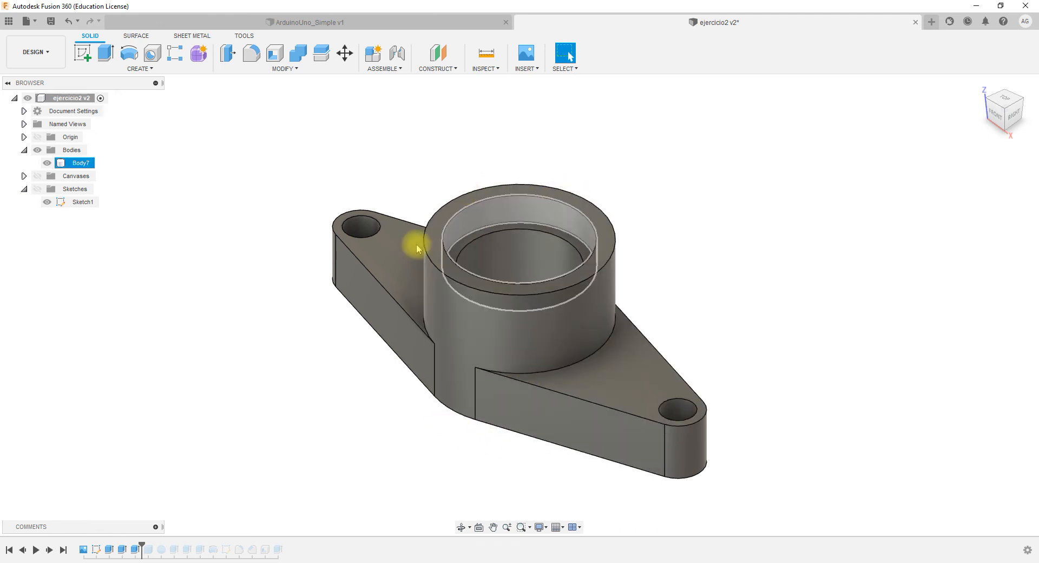
left_click(810, 448)
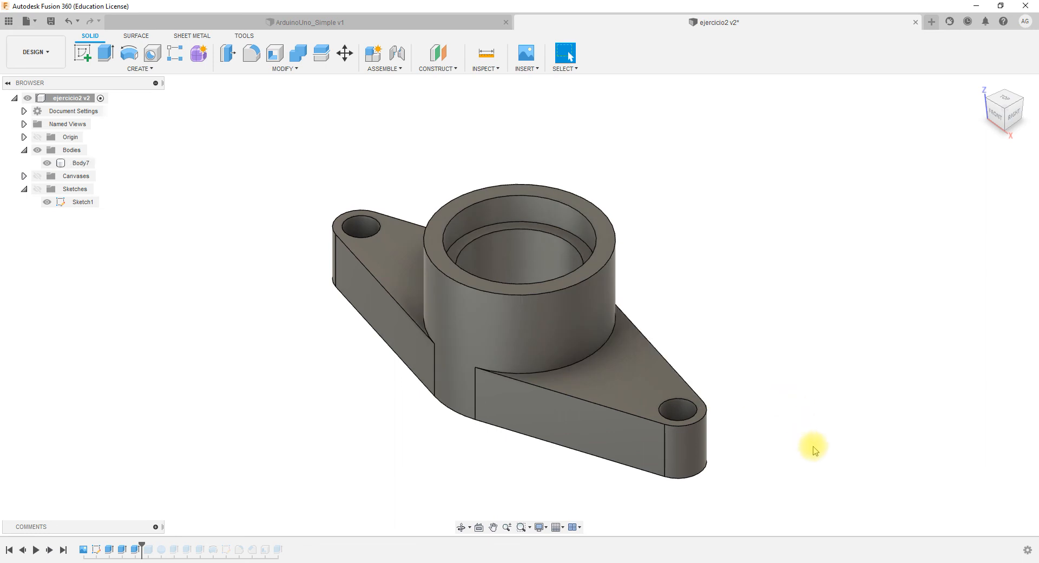